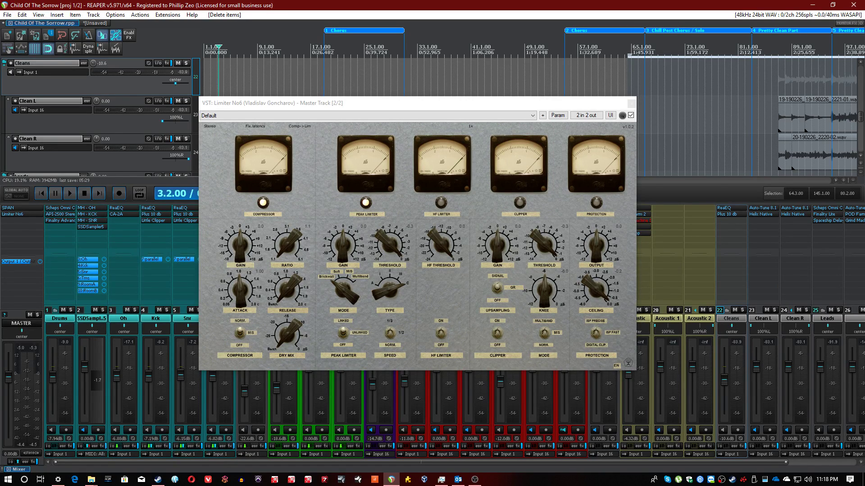
# - Switch the Limiter No6 label language to Japanese and back to English
pyautogui.hotkey('alt', 'Tab')
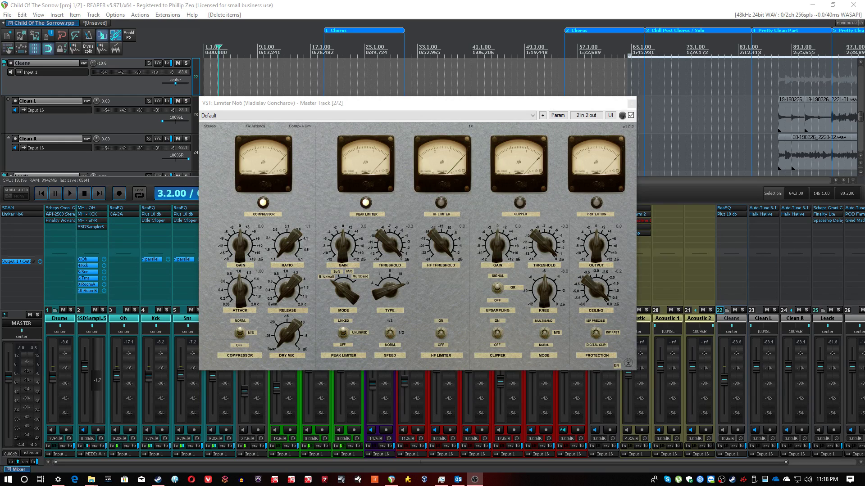
pyautogui.click(622, 367)
pyautogui.click(617, 366)
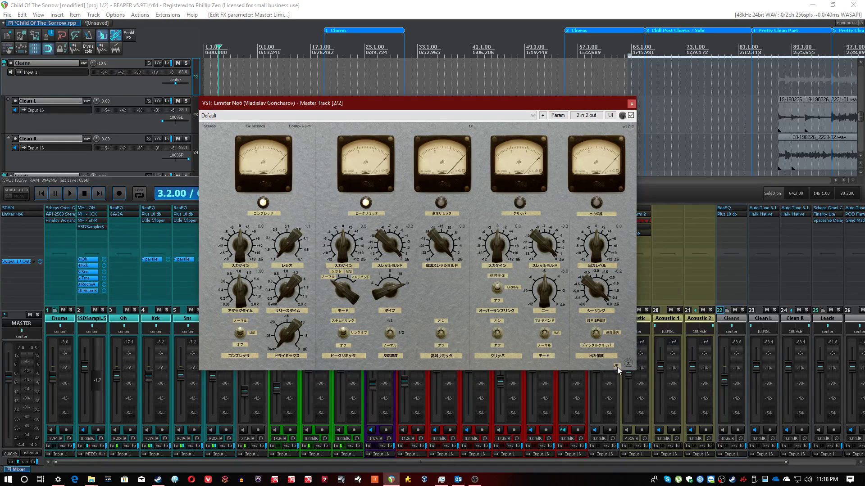
pyautogui.click(617, 367)
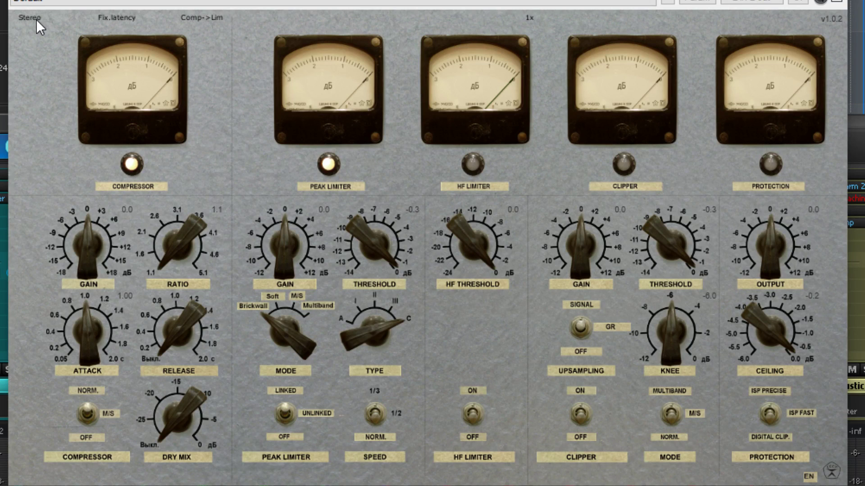
# - Toggle the limiter's channel mode and latency mode, returning them to Stereo and Fix.latency
pyautogui.click(36, 20)
pyautogui.click(36, 20)
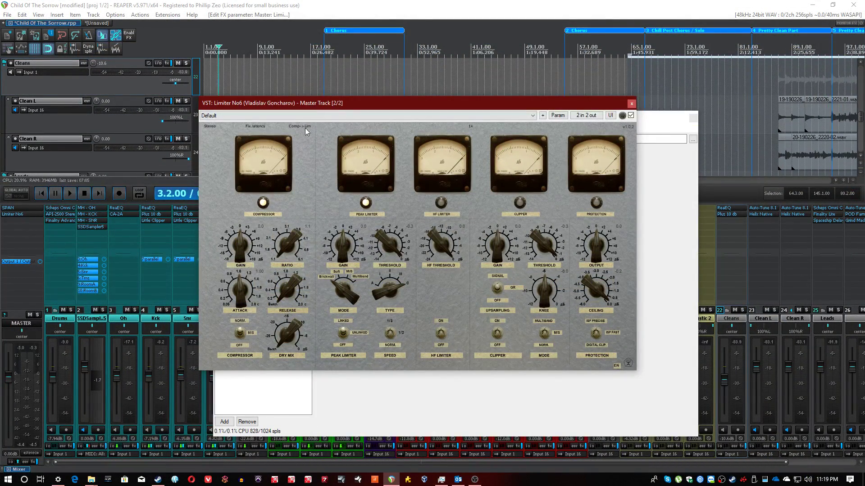
pyautogui.moveTo(306, 103); pyautogui.dragTo(163, 65)
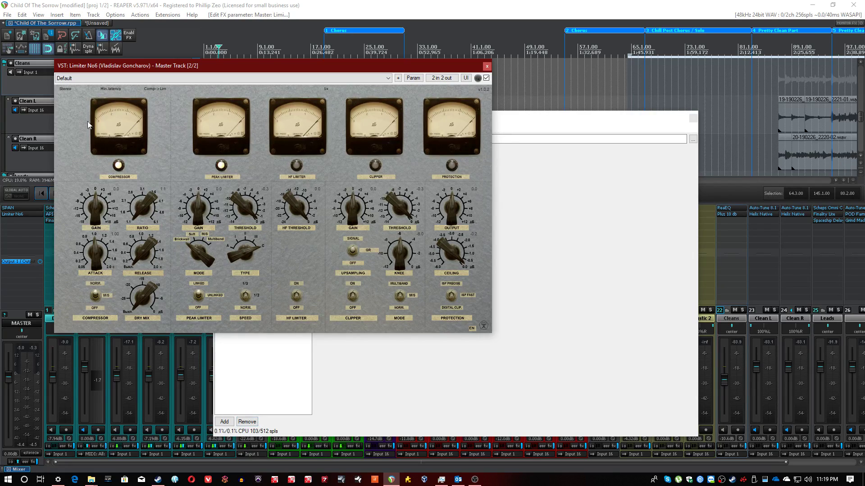
pyautogui.click(114, 91)
pyautogui.click(115, 91)
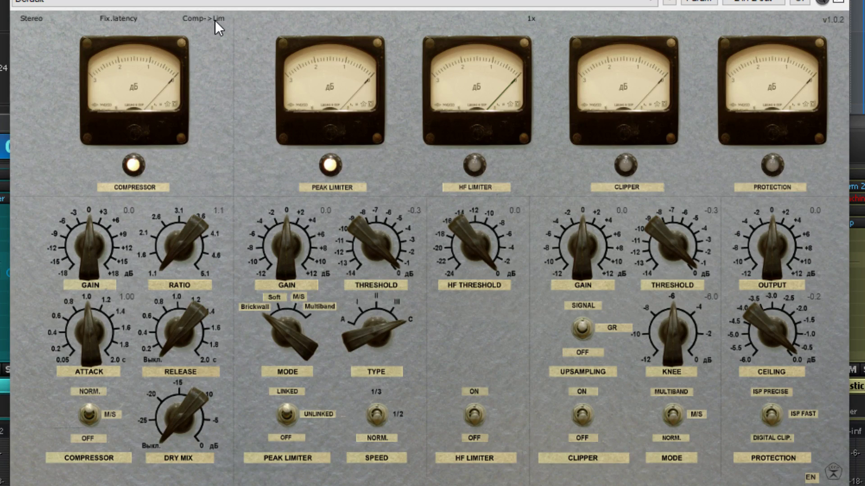
# - Toggle the order of the compressor and limiter modules and return it to Comp->Lim
pyautogui.click(189, 20)
pyautogui.click(220, 19)
pyautogui.click(210, 19)
pyautogui.click(209, 19)
# - Switch the compressor meter to the 12 dB scale and try a compressor ratio of 5.1 before resetting it to 1.1
pyautogui.click(125, 103)
pyautogui.moveTo(191, 243); pyautogui.dragTo(184, 306)
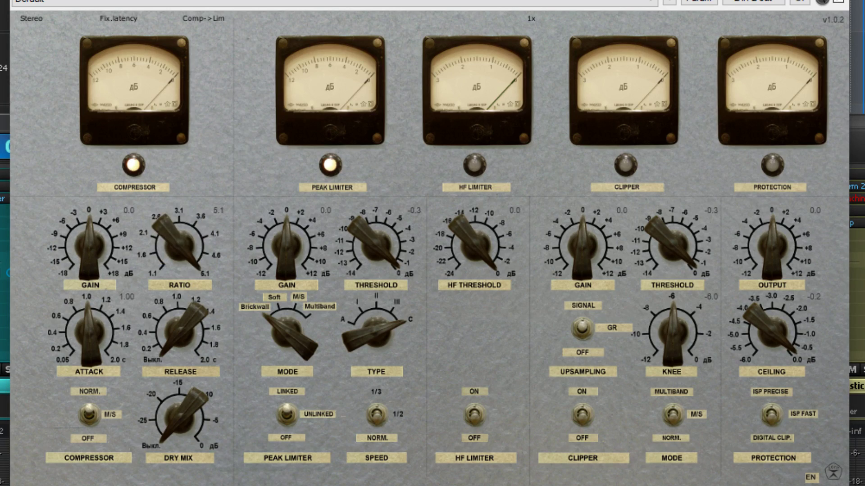
pyautogui.doubleClick(180, 240)
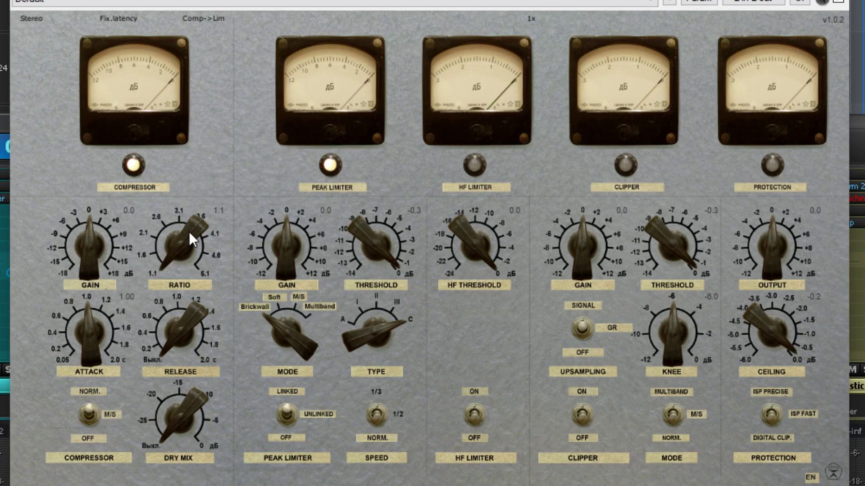
# - Sweep the compressor attack between 0.05 and 2.00 s and reset it to 1.00 s
pyautogui.moveTo(100, 329); pyautogui.dragTo(79, 347)
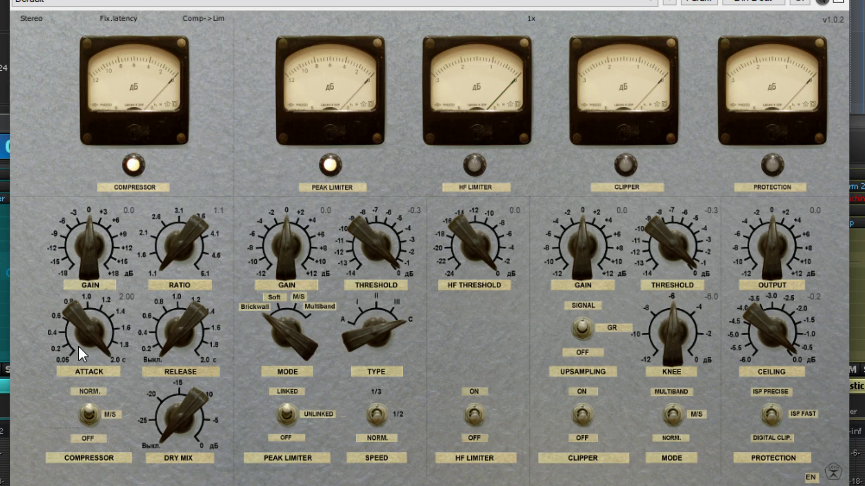
pyautogui.doubleClick(83, 330)
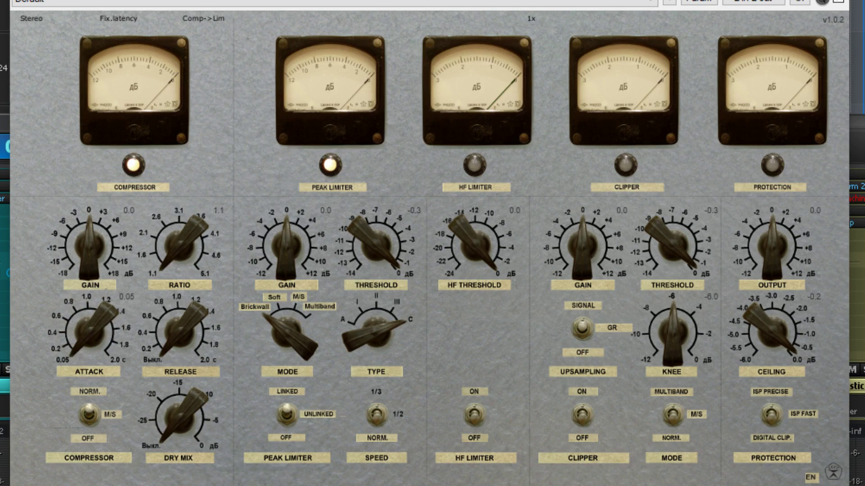
pyautogui.moveTo(89, 350); pyautogui.dragTo(86, 327)
pyautogui.moveTo(87, 329); pyautogui.dragTo(99, 168)
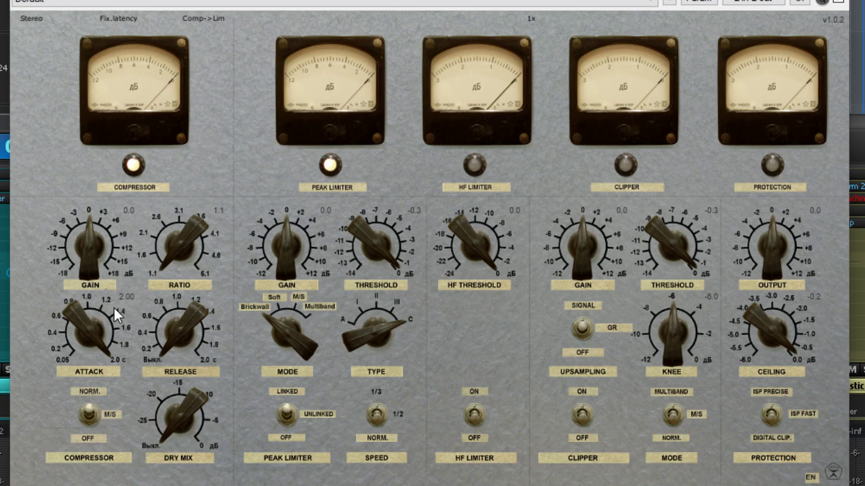
pyautogui.moveTo(93, 302); pyautogui.dragTo(67, 406)
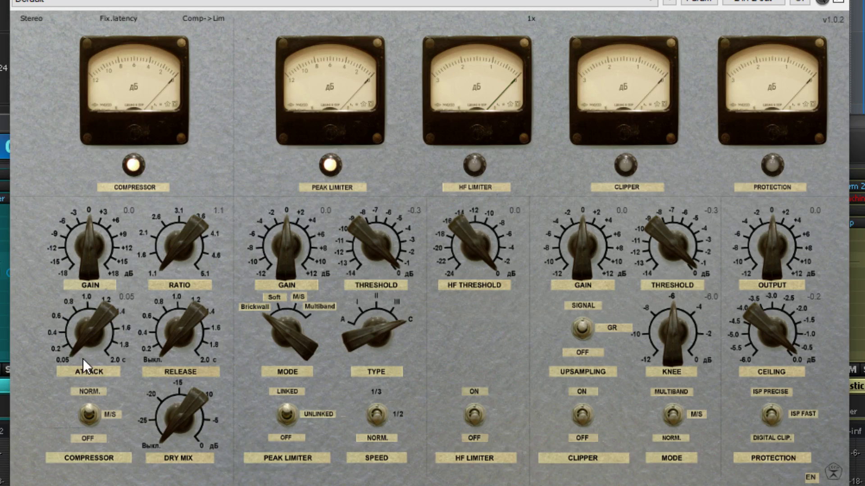
pyautogui.moveTo(84, 337); pyautogui.dragTo(124, 86)
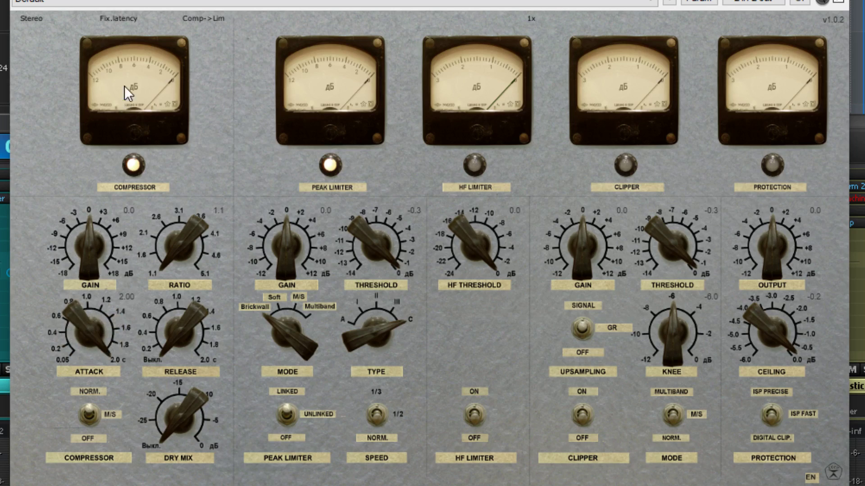
pyautogui.doubleClick(103, 348)
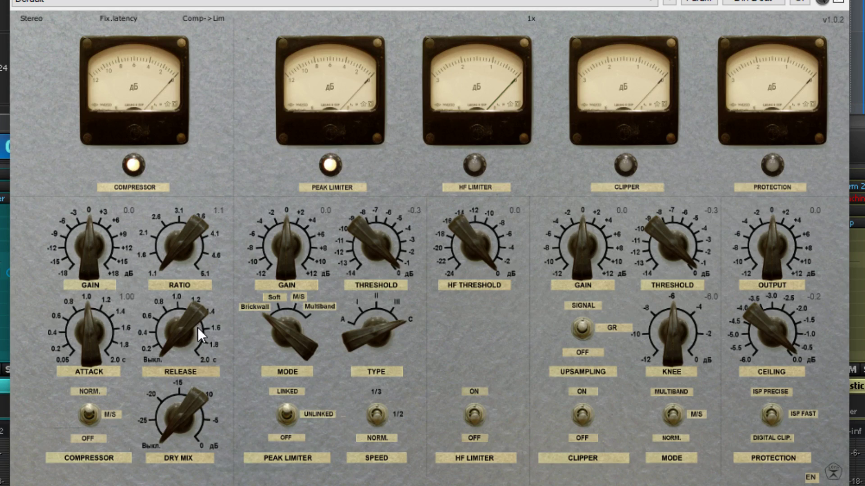
# - Raise the compressor release to 2.00 s and return it to its minimum
pyautogui.click(177, 338)
pyautogui.moveTo(177, 338); pyautogui.dragTo(151, 143)
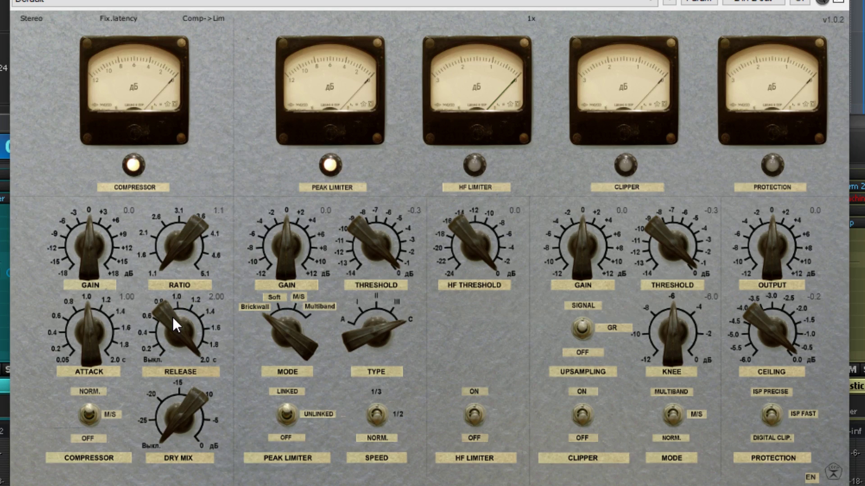
pyautogui.moveTo(172, 317); pyautogui.dragTo(182, 418)
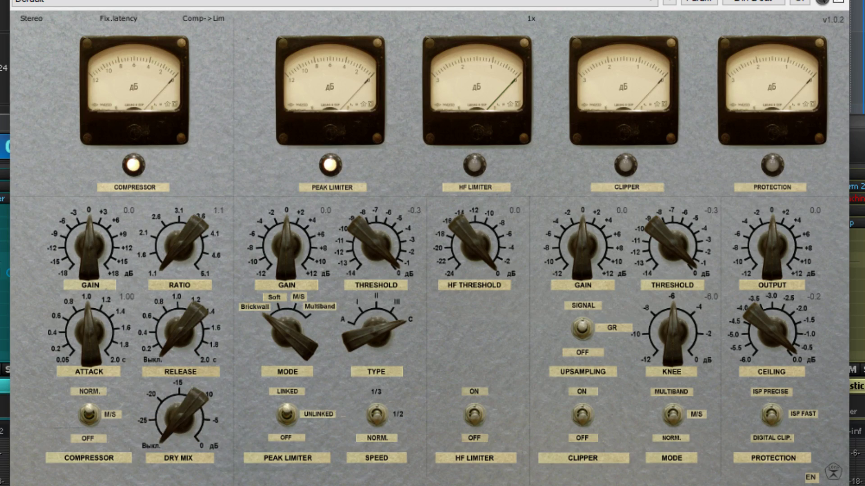
# - Try the compressor's dry mix and mode controls, and switch its meter to the 3 dB scale
pyautogui.click(182, 421)
pyautogui.moveTo(172, 425); pyautogui.dragTo(139, 440)
pyautogui.moveTo(89, 416); pyautogui.dragTo(87, 427)
pyautogui.click(88, 414)
pyautogui.click(146, 91)
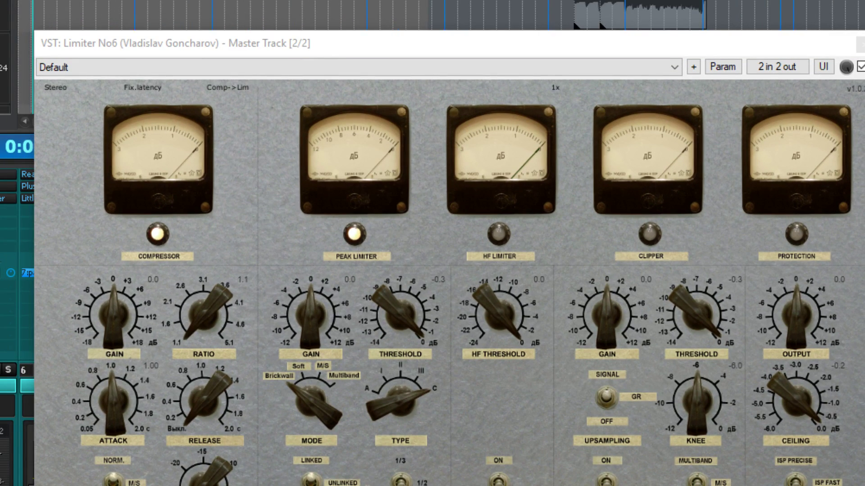
# - Set the compressor ratio to 3.3 and the attack to about 0.94 s
pyautogui.moveTo(169, 43); pyautogui.dragTo(144, 55)
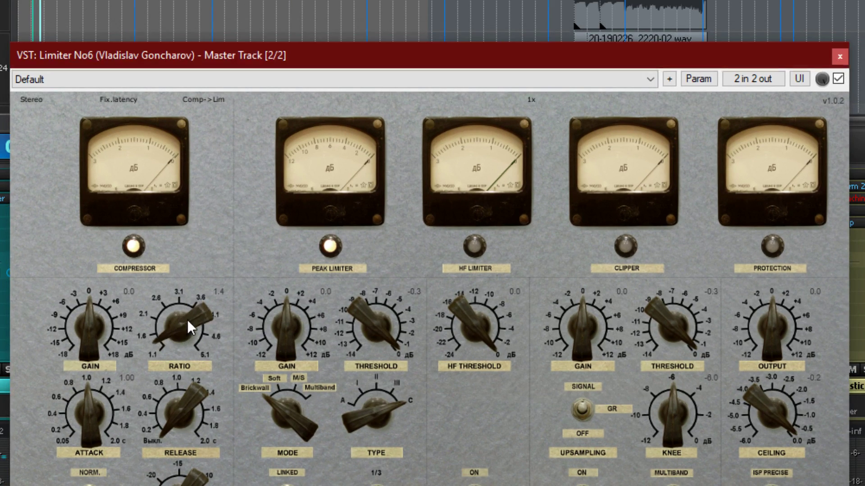
pyautogui.moveTo(188, 328); pyautogui.dragTo(174, 232)
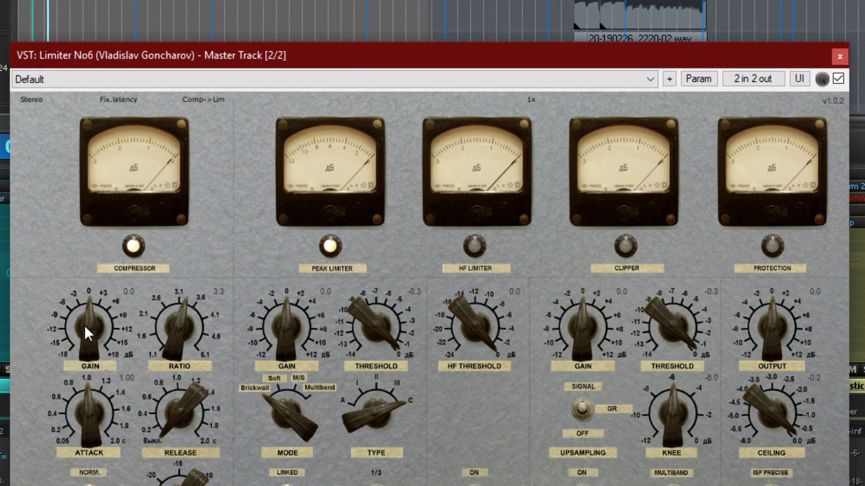
pyautogui.moveTo(84, 325)
pyautogui.mouseDown()
pyautogui.moveTo(94, 299)
pyautogui.moveTo(77, 347)
pyautogui.moveTo(71, 317)
pyautogui.moveTo(85, 309)
pyautogui.moveTo(79, 314)
pyautogui.mouseUp()
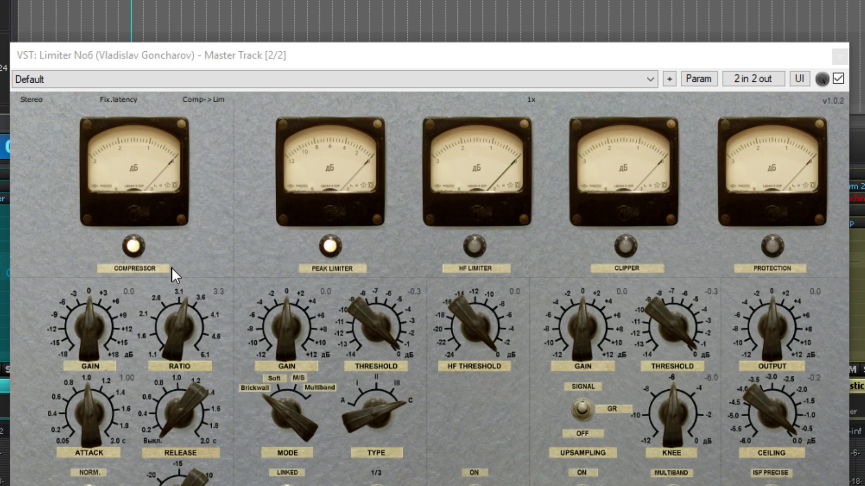
pyautogui.moveTo(80, 409); pyautogui.dragTo(82, 408)
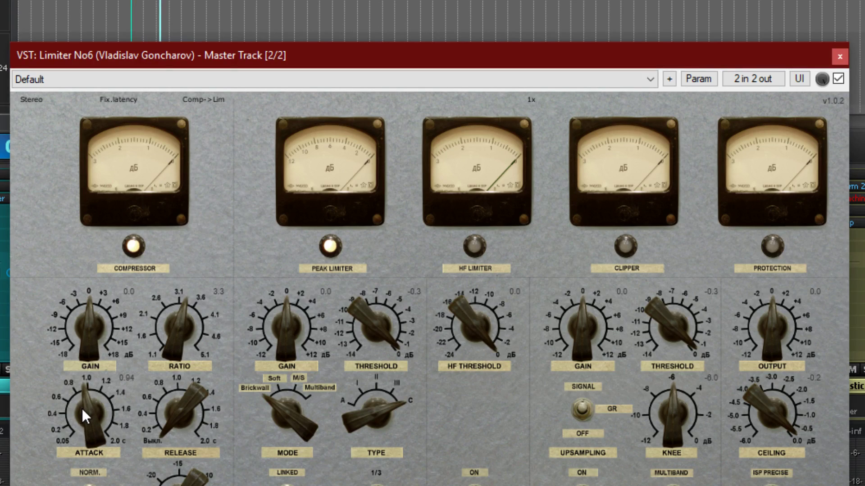
# - Set the compressor to 5.9 dB gain, 5.1 ratio and 0.05 s attack, and switch its meter to the 12 dB scale
pyautogui.moveTo(95, 323); pyautogui.dragTo(215, 33)
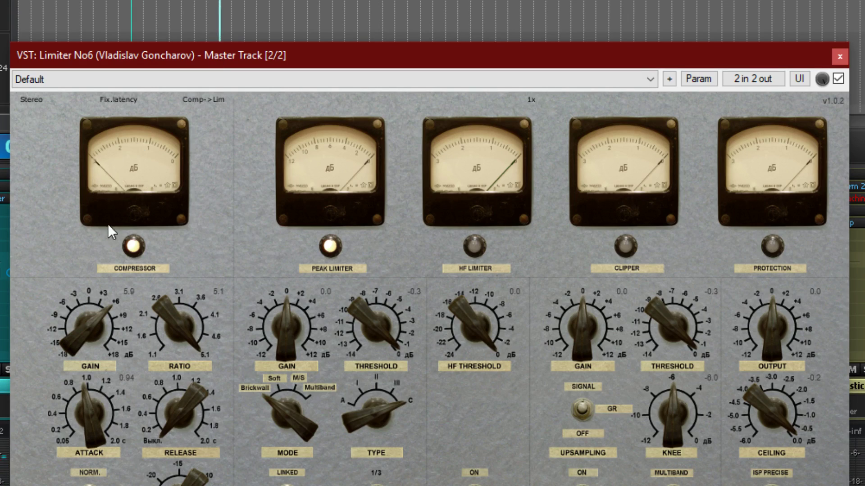
pyautogui.moveTo(95, 402); pyautogui.dragTo(103, 361)
pyautogui.click(139, 147)
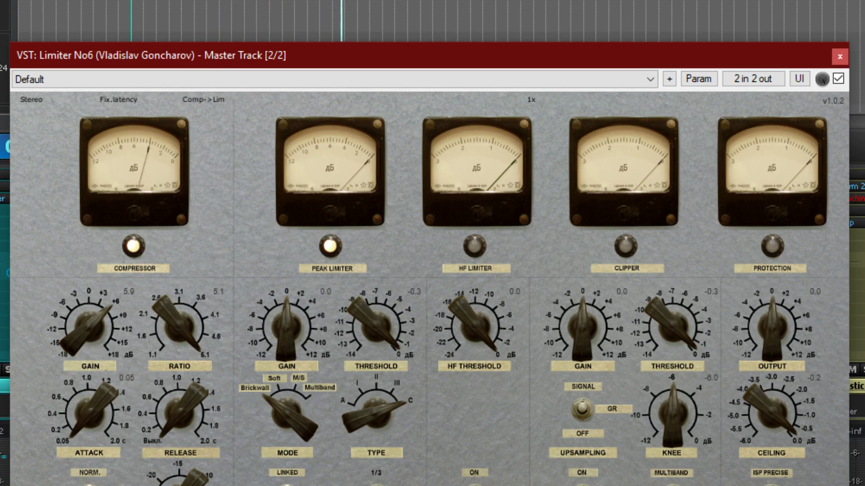
# - Try the compressor gain at 18.0 dB and the dry mix at 0.0 dB, and return the dry mix to off
pyautogui.moveTo(179, 473); pyautogui.dragTo(179, 393)
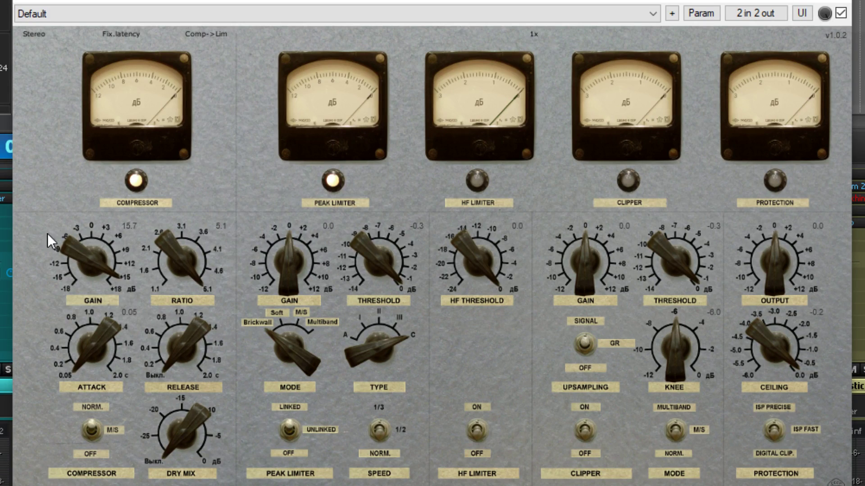
pyautogui.doubleClick(78, 247)
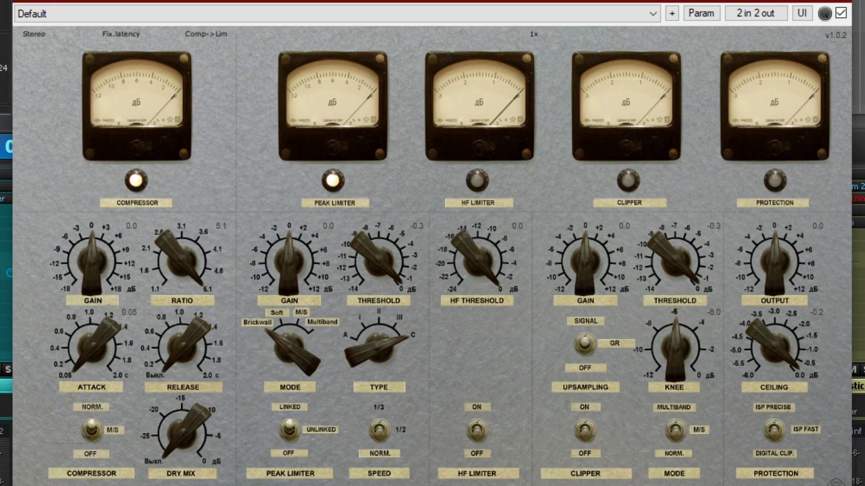
pyautogui.doubleClick(183, 445)
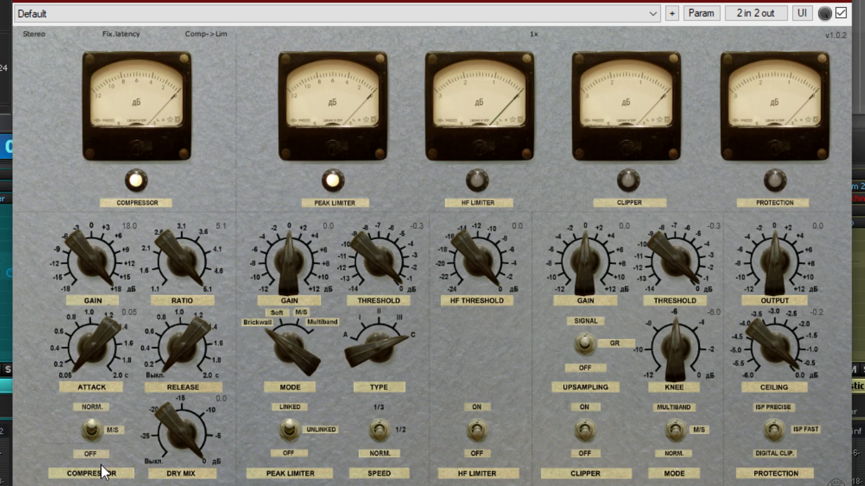
pyautogui.moveTo(166, 447)
pyautogui.mouseDown()
pyautogui.moveTo(165, 468)
pyautogui.moveTo(165, 437)
pyautogui.mouseUp()
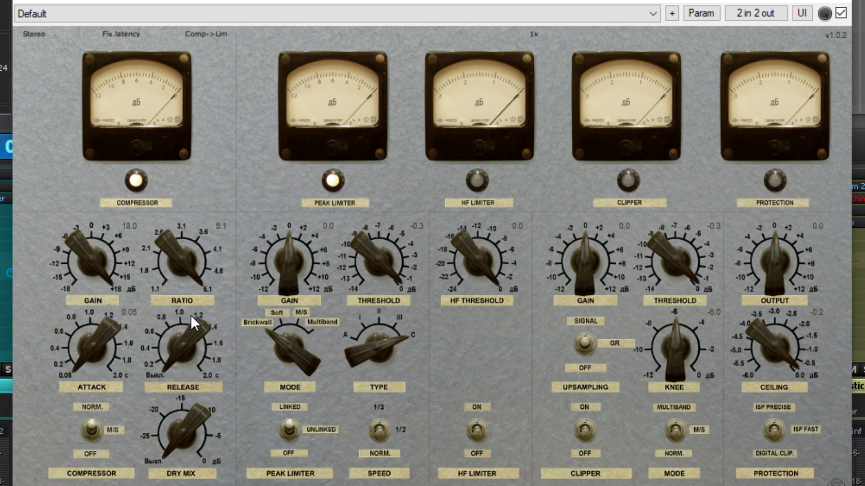
# - Try the compressor at 4.9 dB gain with a 5.1 ratio, and reduce the ratio to 1.2 and the gain to 0.5 dB
pyautogui.moveTo(92, 241); pyautogui.dragTo(66, 311)
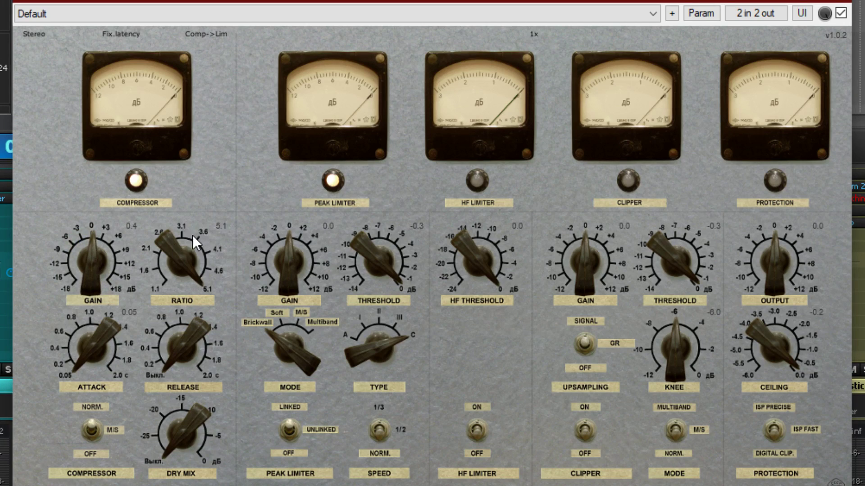
pyautogui.moveTo(192, 236); pyautogui.dragTo(188, 81)
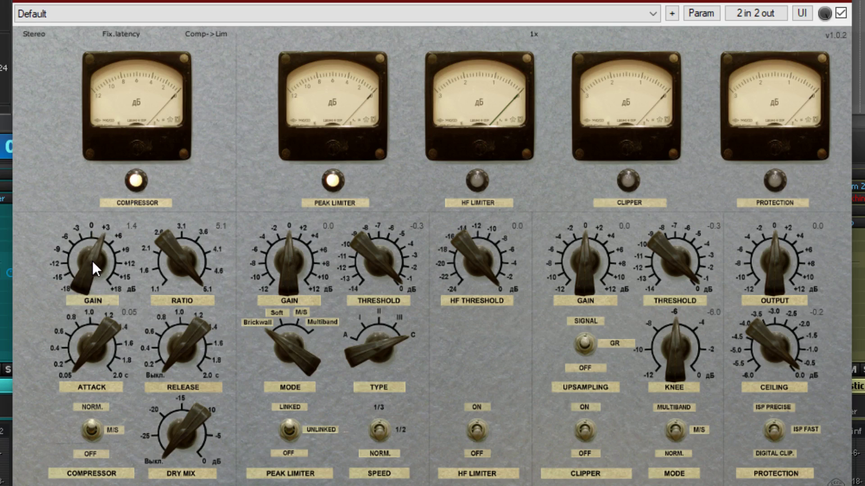
pyautogui.moveTo(92, 260); pyautogui.dragTo(93, 254)
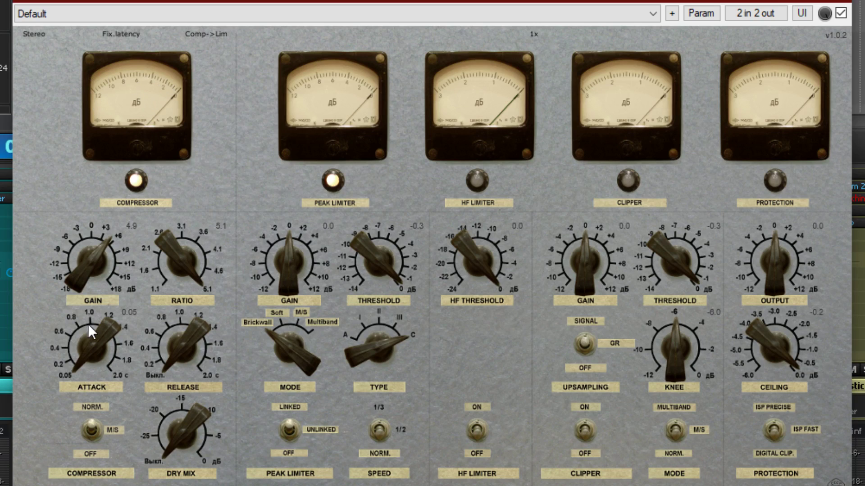
pyautogui.moveTo(181, 263); pyautogui.dragTo(176, 293)
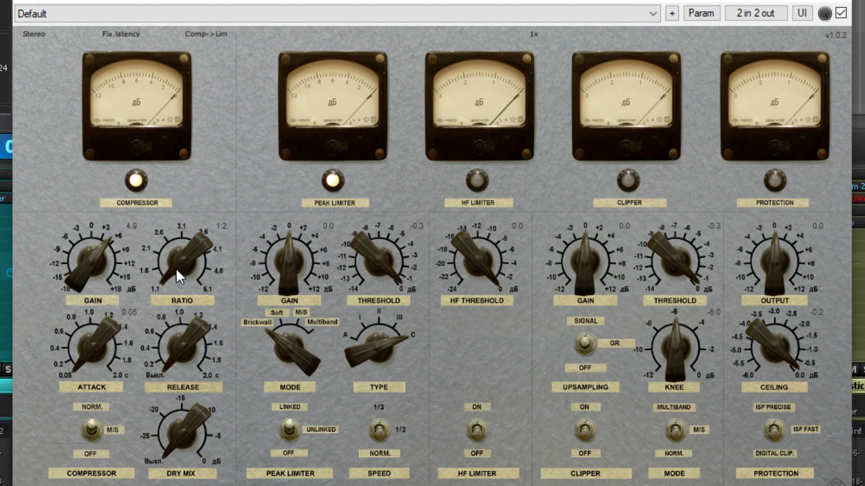
pyautogui.moveTo(117, 261); pyautogui.dragTo(100, 272)
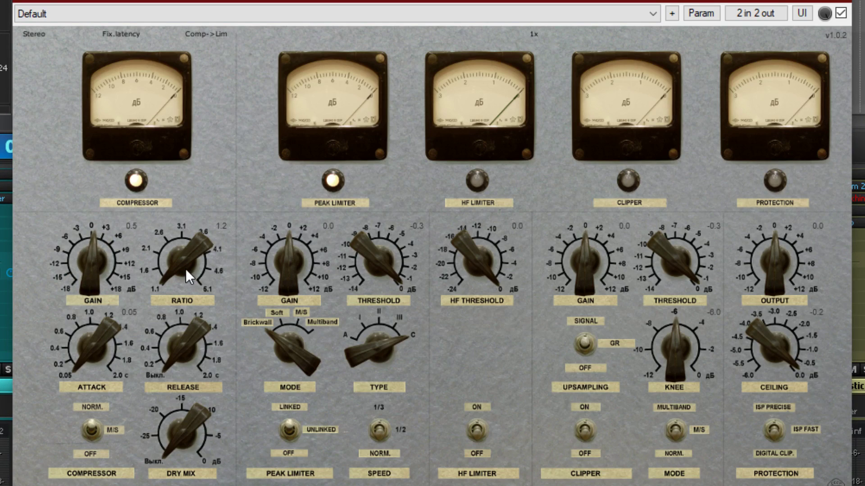
# - Set the compressor to about 4.3 dB gain, 2.0 ratio, 0.99 s attack and 2.00 s release
pyautogui.moveTo(186, 269); pyautogui.dragTo(188, 249)
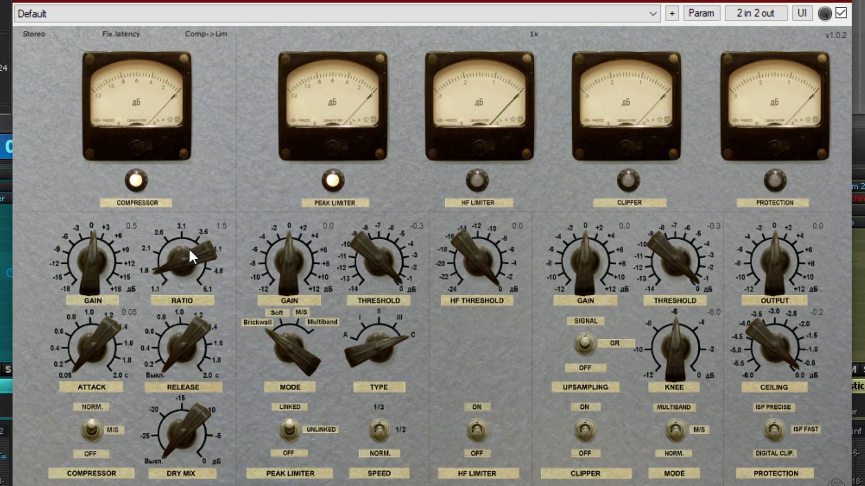
pyautogui.moveTo(108, 339); pyautogui.dragTo(102, 245)
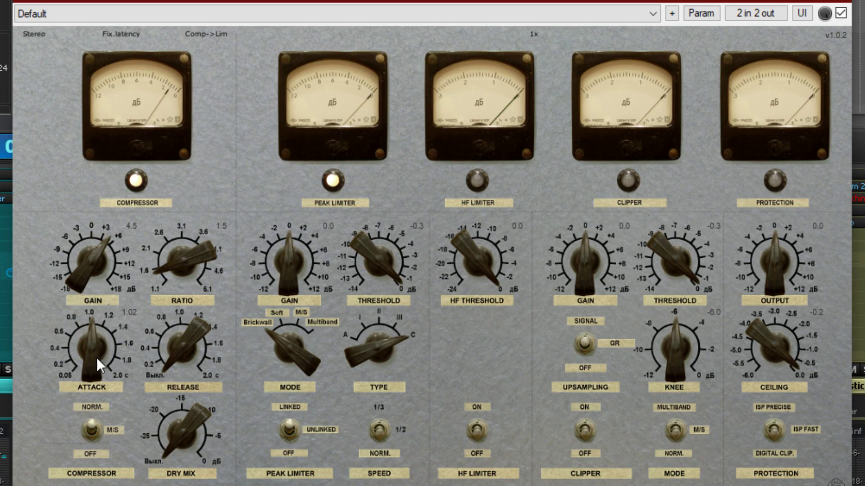
pyautogui.moveTo(97, 357); pyautogui.dragTo(73, 394)
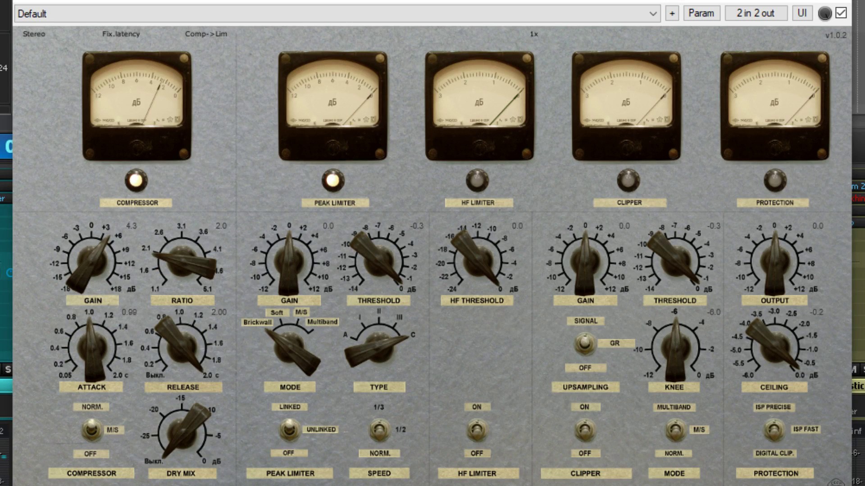
# - Reset the compressor to 0.0 dB gain, 1.1 ratio, 1.02 s attack and 1.02 s release
pyautogui.doubleClick(166, 331)
pyautogui.doubleClick(94, 351)
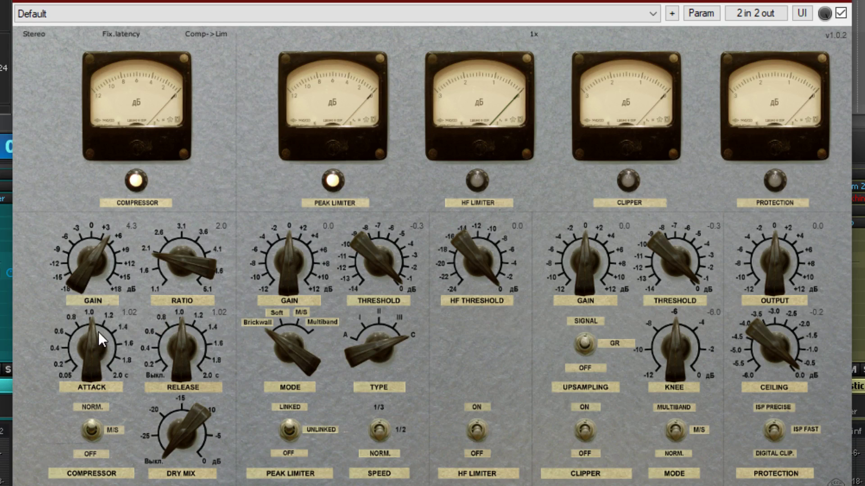
pyautogui.doubleClick(104, 260)
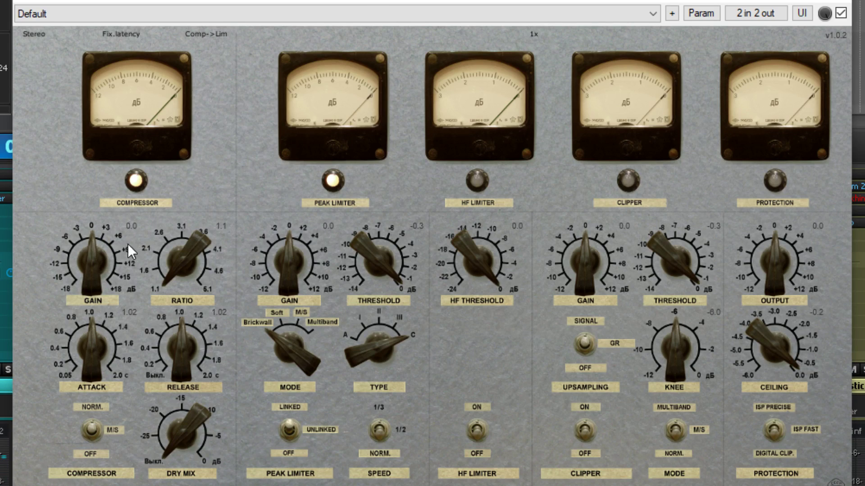
# - Try the compressor at a 5.1 ratio with 7.9 dB gain and the release off
pyautogui.click(96, 252)
pyautogui.moveTo(97, 252); pyautogui.dragTo(97, 250)
pyautogui.moveTo(210, 257); pyautogui.dragTo(222, 83)
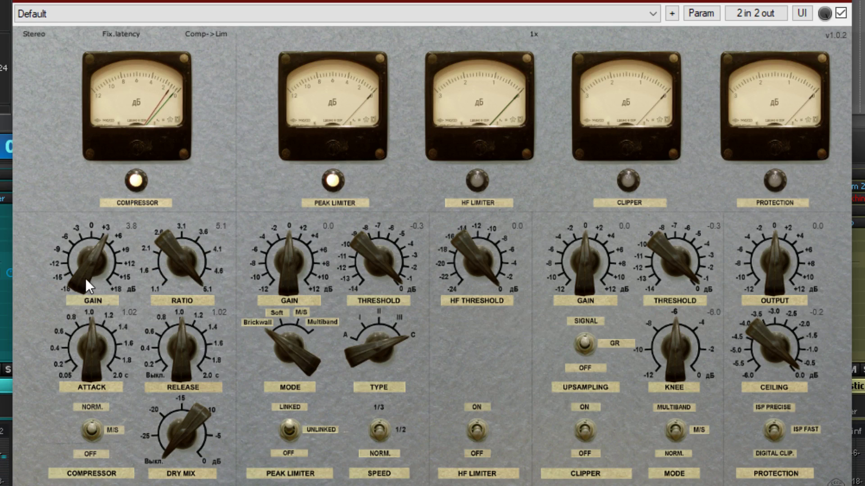
pyautogui.moveTo(85, 278); pyautogui.dragTo(97, 241)
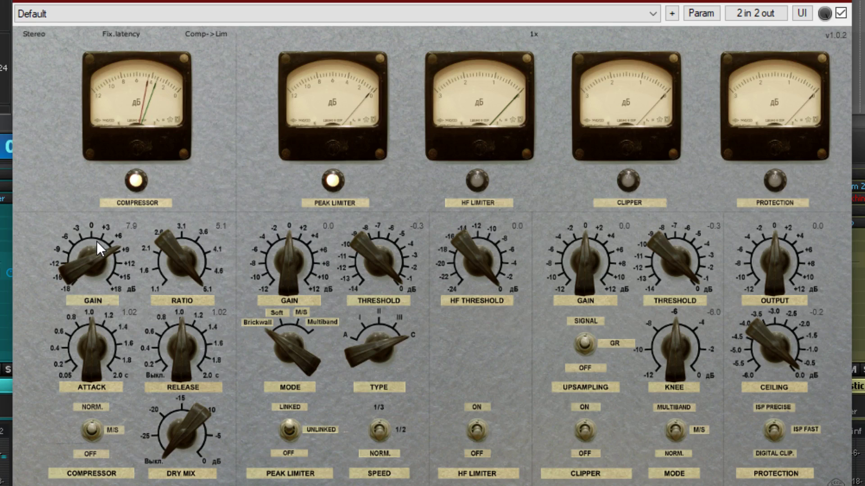
pyautogui.scroll(3, 169, 373)
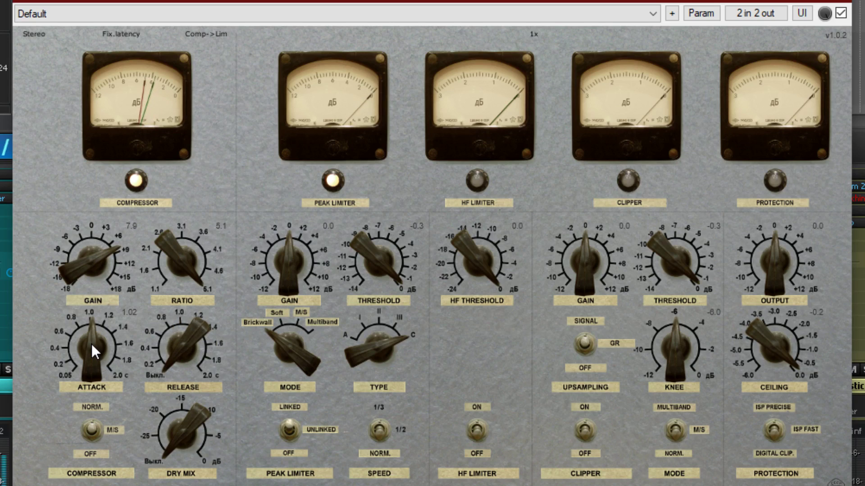
# - Switch the compressor meter to the 3 dB scale and set 2.5 dB gain, 2.0 ratio, 0.99 s attack and 0.20 s release
pyautogui.moveTo(87, 252); pyautogui.dragTo(74, 272)
pyautogui.scroll(4, 75, 274)
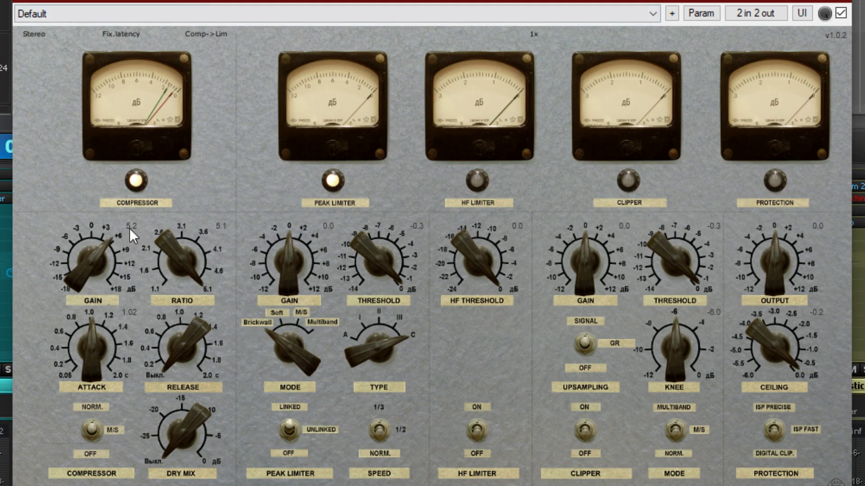
pyautogui.moveTo(92, 339); pyautogui.dragTo(81, 407)
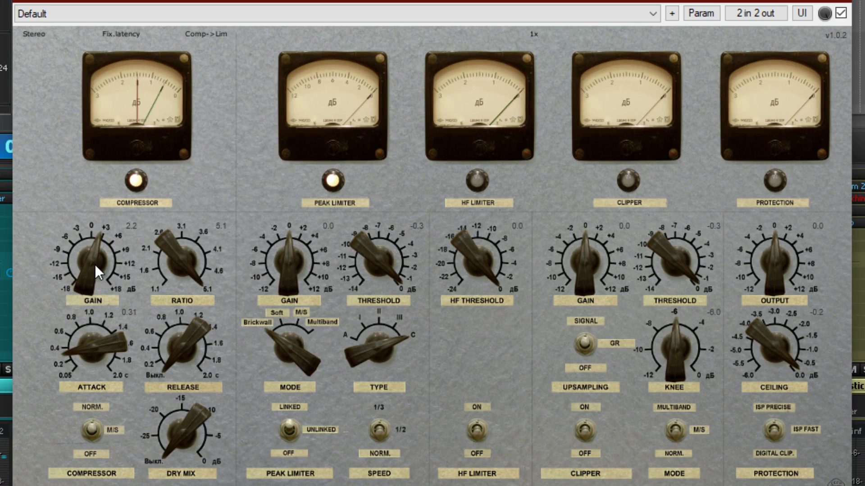
pyautogui.moveTo(95, 264); pyautogui.dragTo(92, 267)
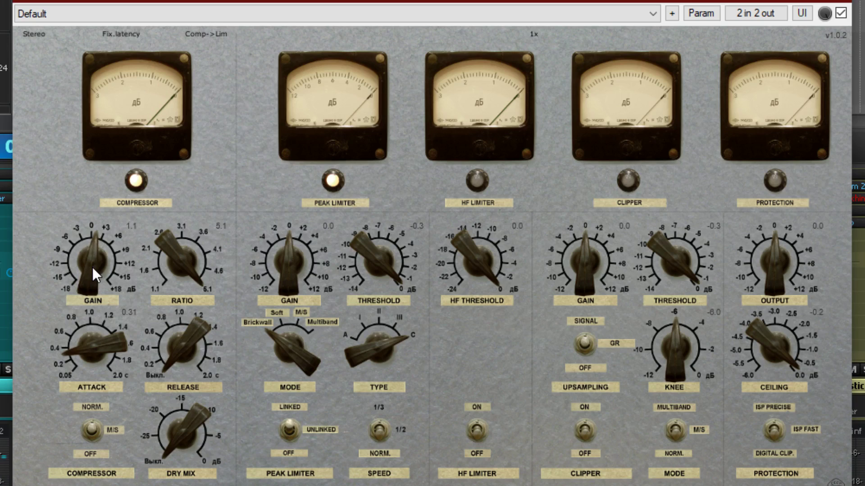
pyautogui.scroll(1, 92, 267)
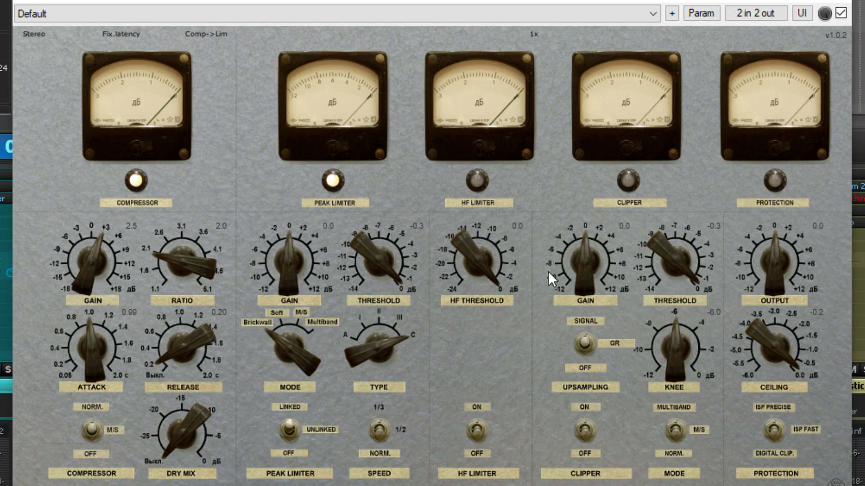
# - Set the protection ceiling to 0.0 dB, the peak limiter gain to 2.5 dB and the output to -5.0 dB
pyautogui.moveTo(782, 355); pyautogui.dragTo(777, 220)
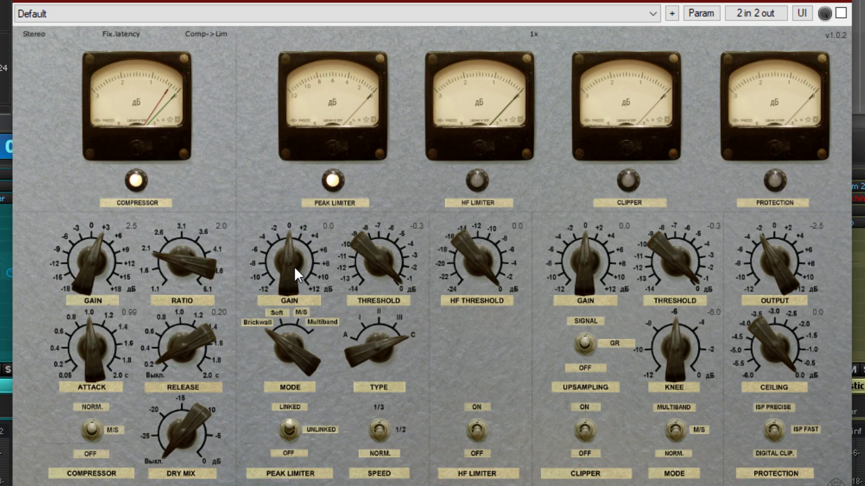
pyautogui.moveTo(294, 267); pyautogui.dragTo(302, 256)
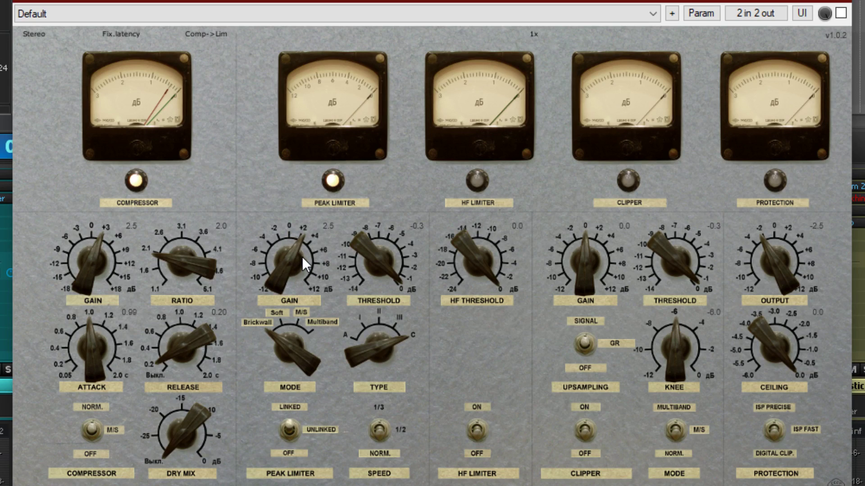
pyautogui.moveTo(767, 256); pyautogui.dragTo(779, 262)
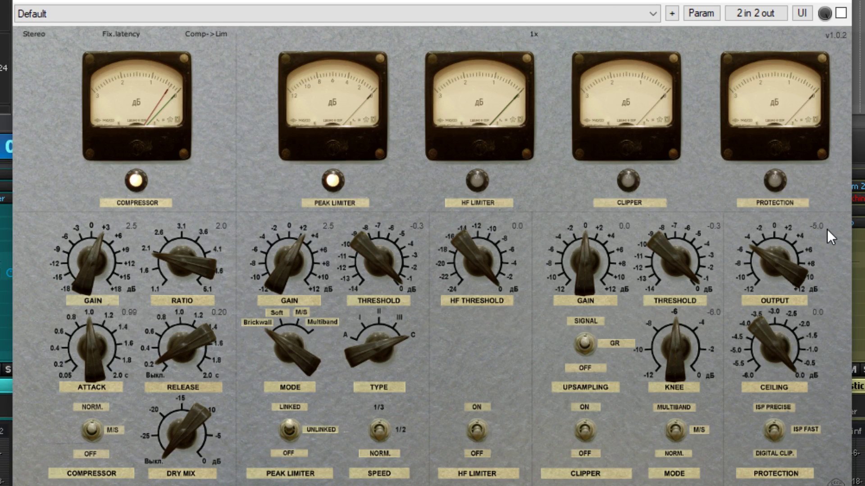
# - Compare the bypassed and processed sound, leave the plug-in enabled, and switch the peak limiter meter to the 3 dB scale
pyautogui.click(841, 13)
pyautogui.click(842, 13)
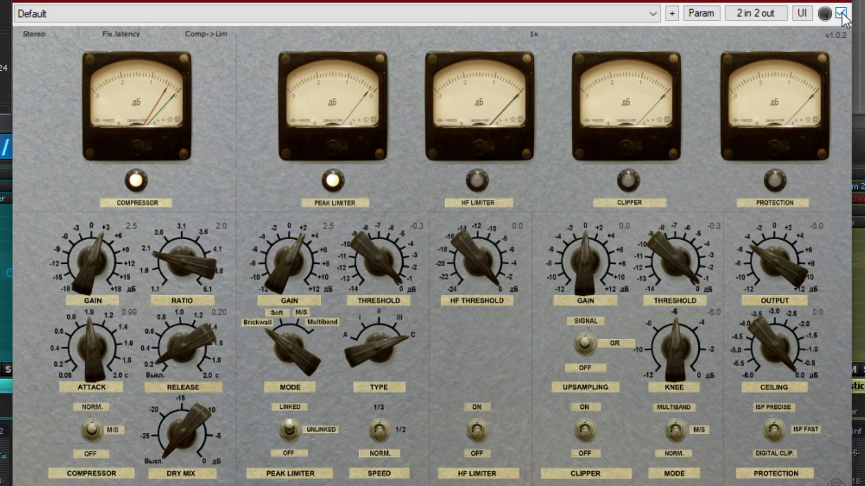
pyautogui.click(841, 13)
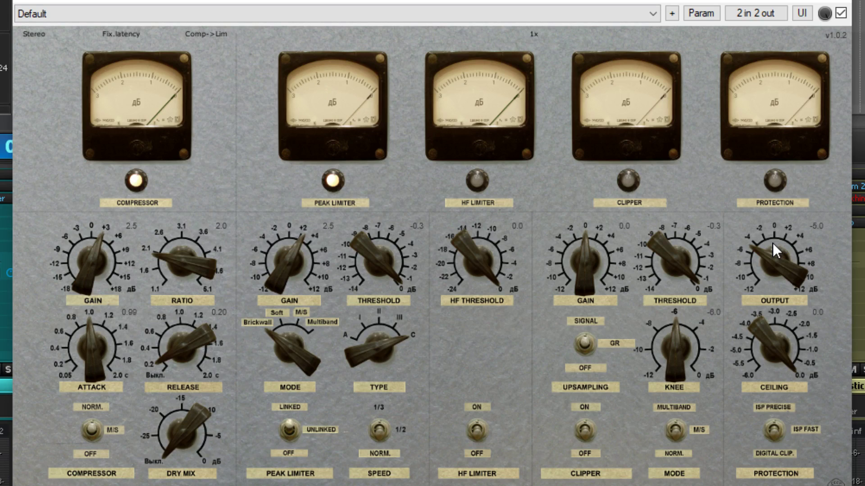
# - Switch the compressor off and reset its gain, the peak limiter gain and the output to 0.0 dB
pyautogui.moveTo(773, 243); pyautogui.dragTo(786, 235)
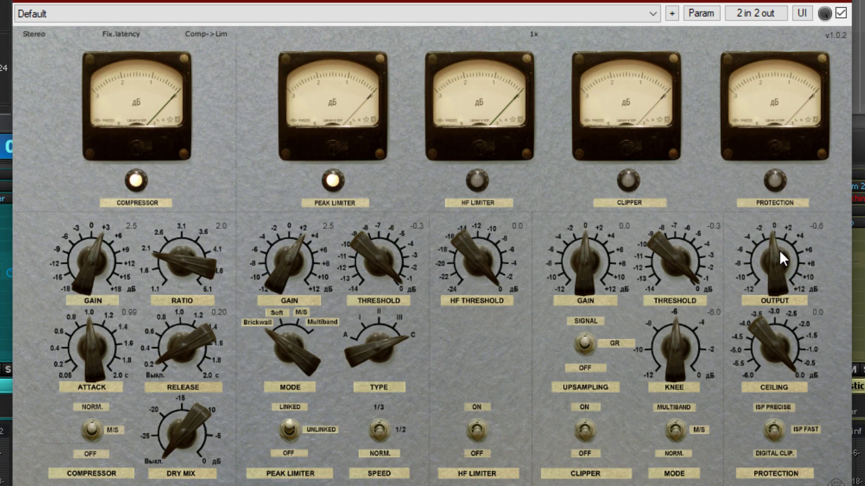
pyautogui.doubleClick(780, 250)
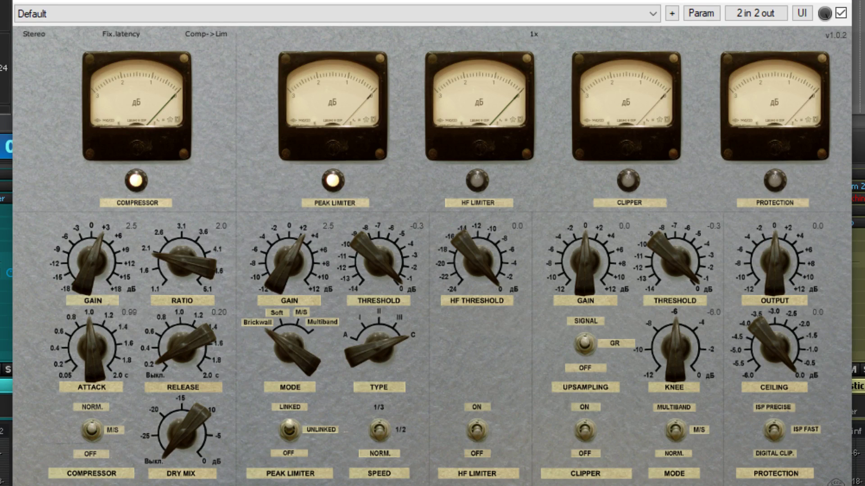
pyautogui.doubleClick(95, 276)
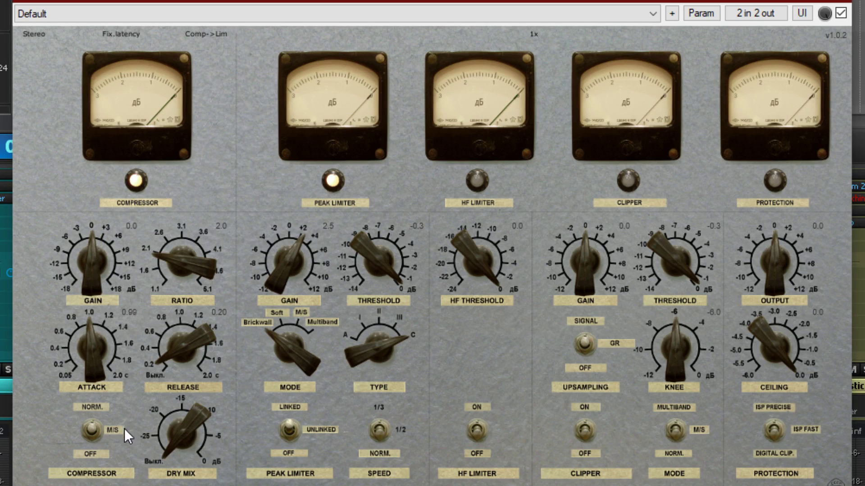
pyautogui.click(89, 431)
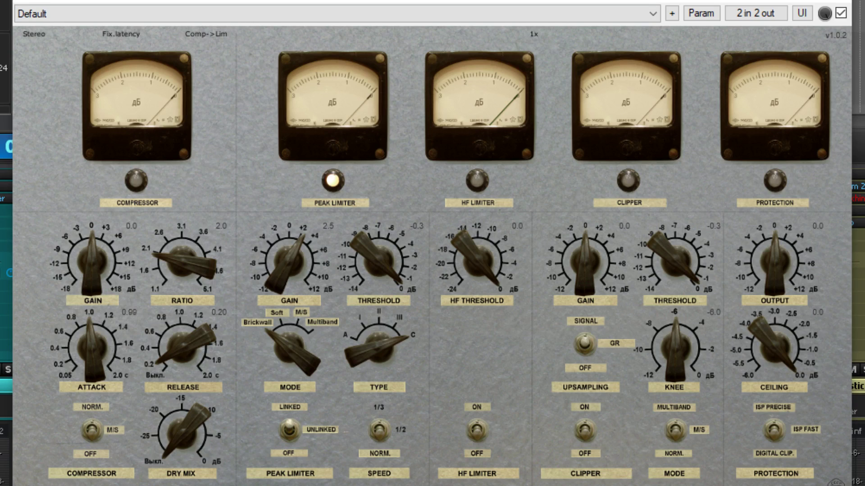
pyautogui.doubleClick(283, 272)
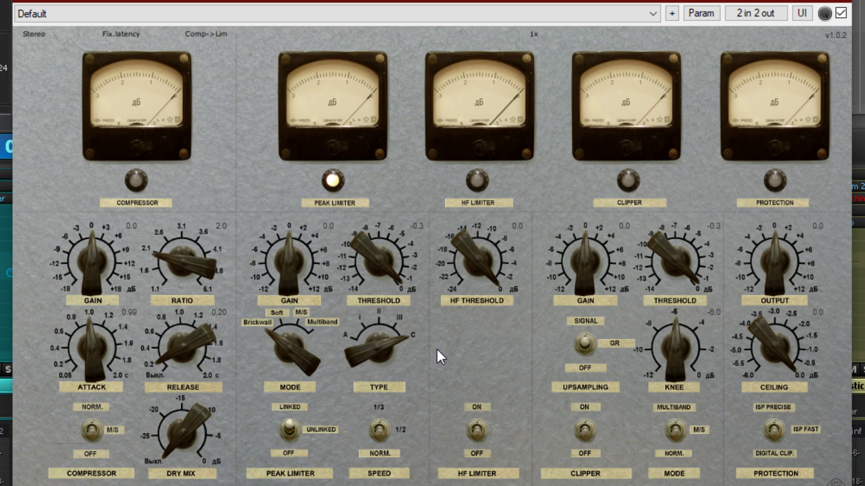
# - Try the peak limiter at 2.9 dB gain with thresholds of -1.0 and -14.0 dB, and return the threshold to 0.0 dB
pyautogui.moveTo(302, 257); pyautogui.dragTo(287, 292)
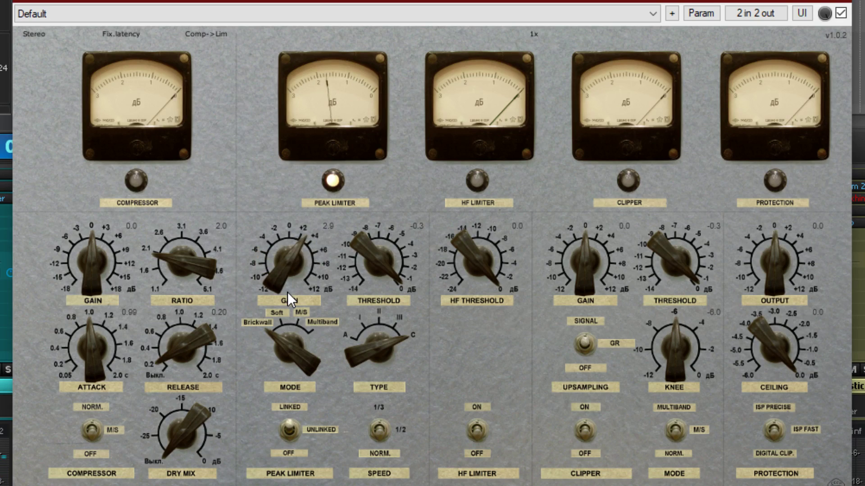
pyautogui.moveTo(364, 255); pyautogui.dragTo(327, 126)
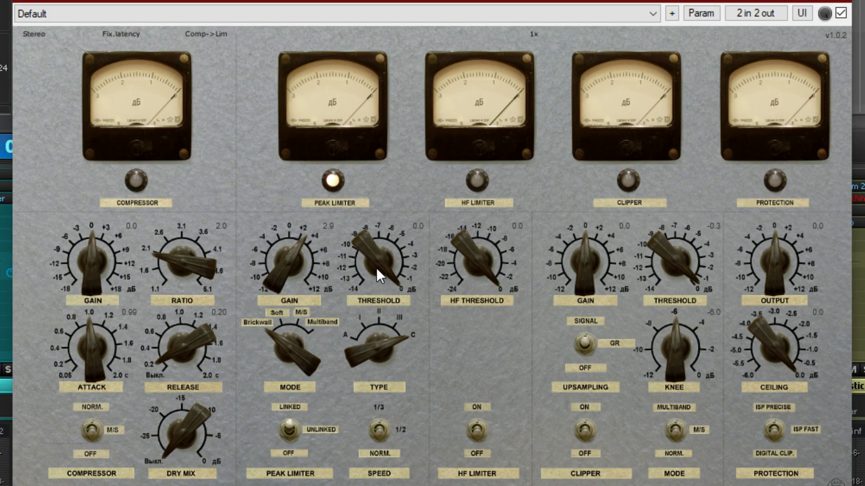
pyautogui.moveTo(375, 267); pyautogui.dragTo(371, 276)
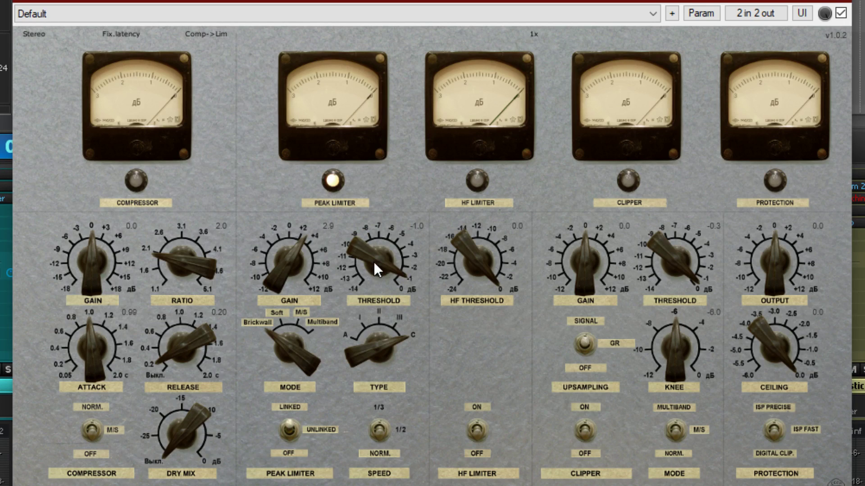
pyautogui.moveTo(370, 247); pyautogui.dragTo(337, 480)
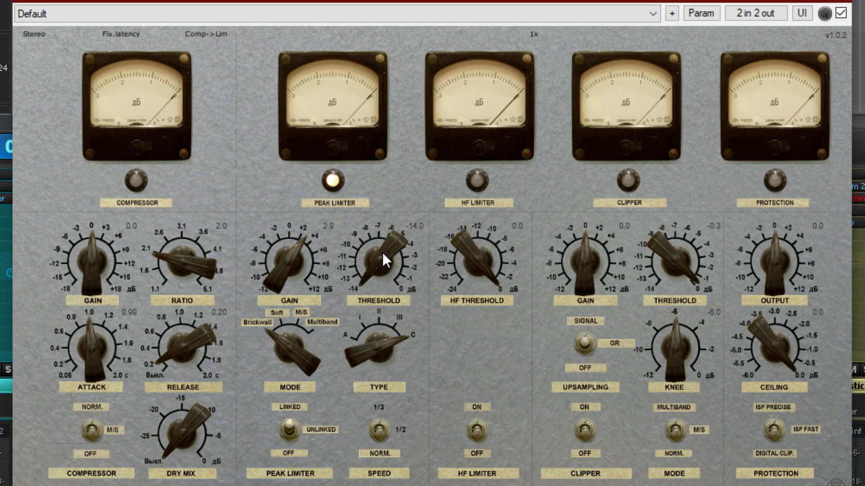
pyautogui.moveTo(383, 252); pyautogui.dragTo(383, 190)
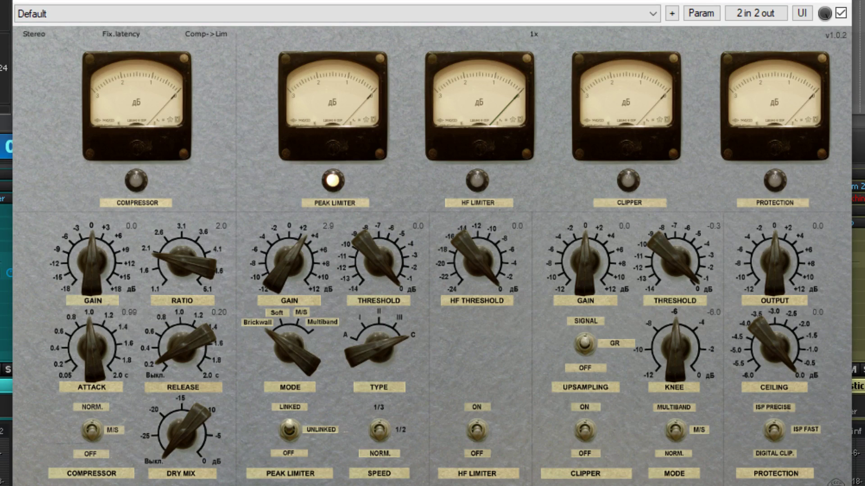
pyautogui.click(381, 246)
# - Set the peak limiter to Soft mode with a -6.8 dB threshold and switch its meter to the 12 dB scale
pyautogui.click(286, 376)
pyautogui.moveTo(286, 371); pyautogui.dragTo(282, 334)
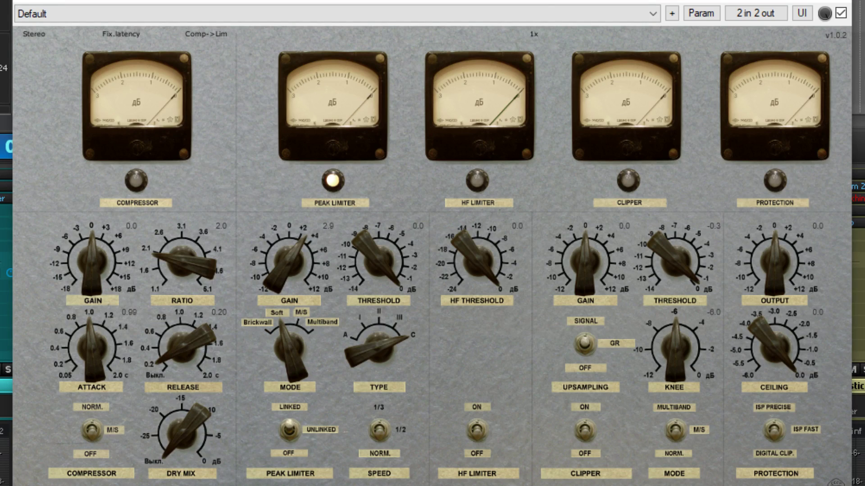
pyautogui.moveTo(356, 252); pyautogui.dragTo(350, 307)
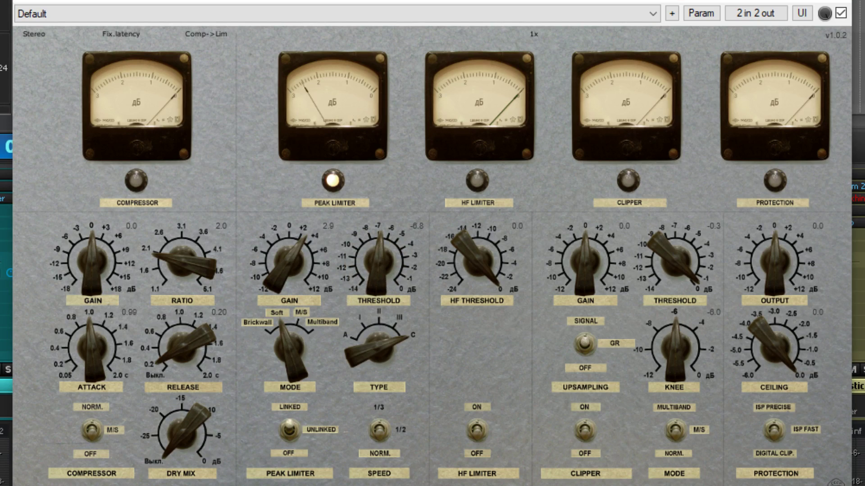
pyautogui.click(347, 105)
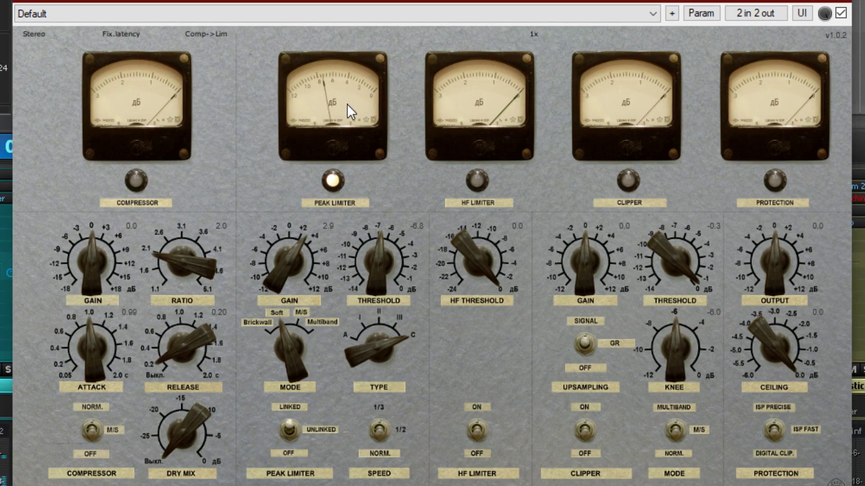
# - Set the peak limiter's gain to 10.6 dB and its threshold to -0.4 dB
pyautogui.moveTo(304, 252); pyautogui.dragTo(294, 270)
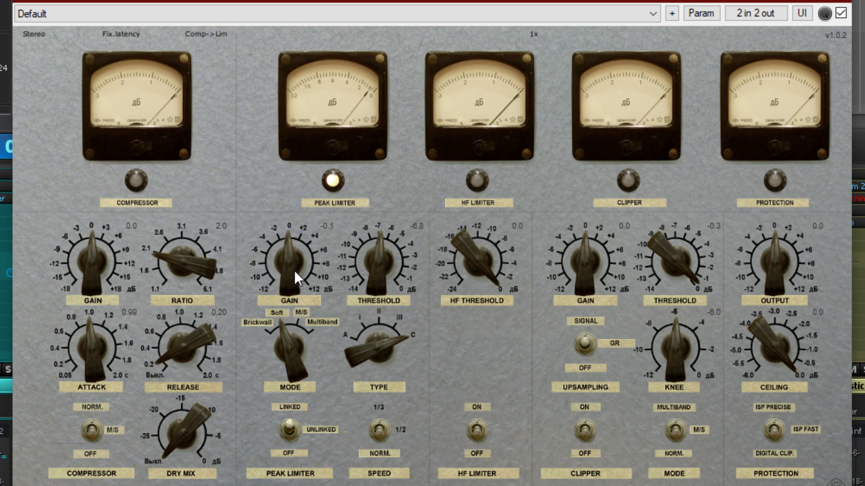
pyautogui.moveTo(384, 269); pyautogui.dragTo(385, 201)
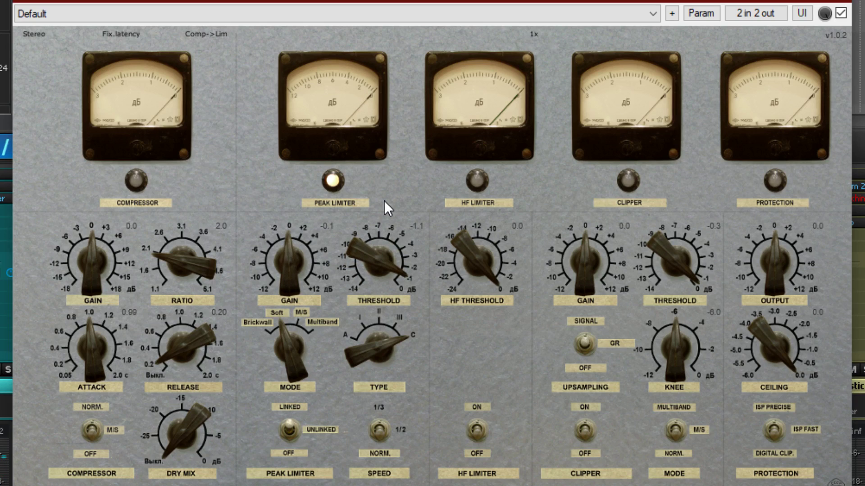
pyautogui.doubleClick(284, 277)
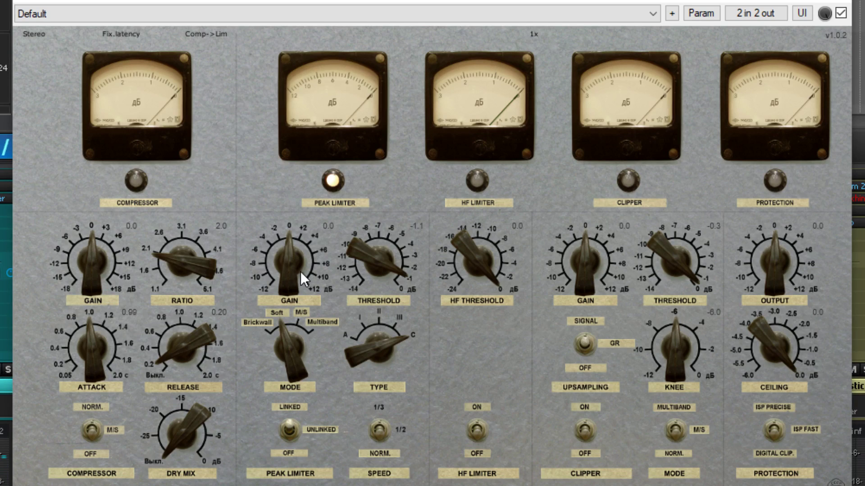
pyautogui.moveTo(301, 271); pyautogui.dragTo(292, 182)
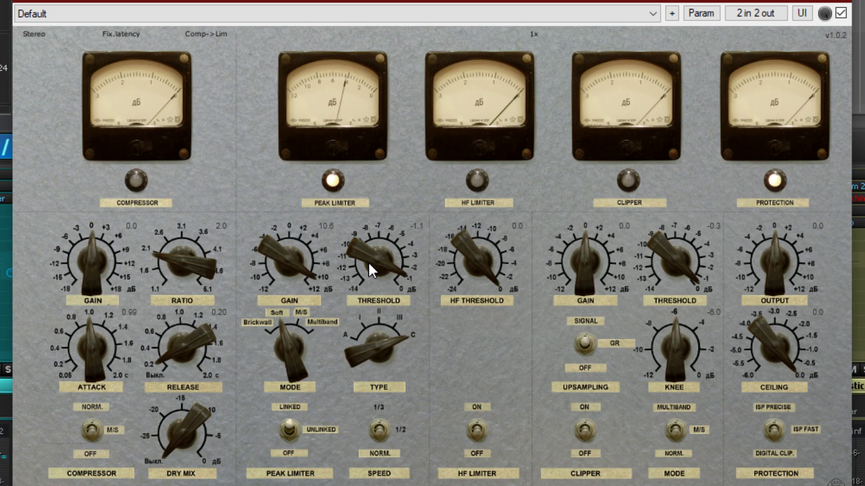
pyautogui.moveTo(375, 251); pyautogui.dragTo(377, 245)
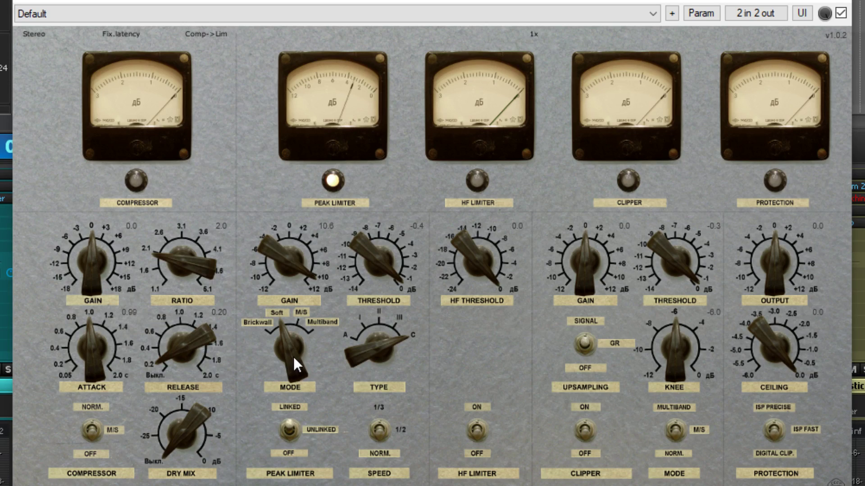
# - Compare the peak limiter's Brickwall and Soft modes, keep Soft, and lower the output to -2.0 dB
pyautogui.moveTo(286, 342); pyautogui.dragTo(274, 417)
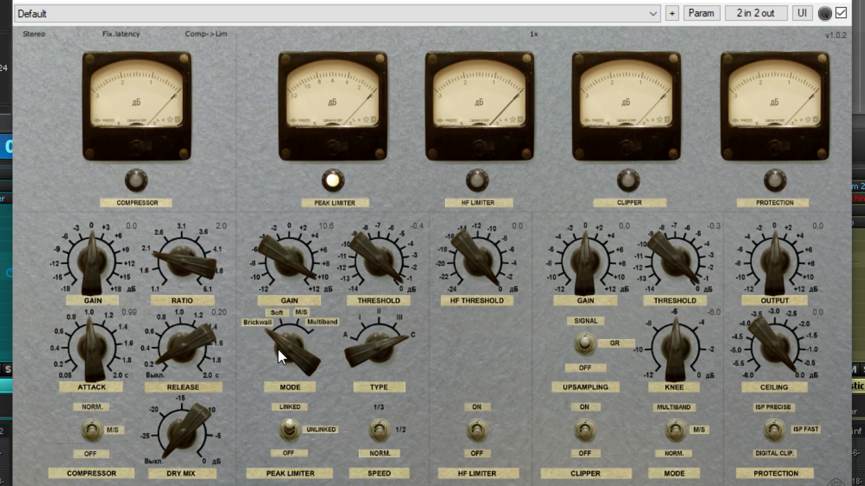
pyautogui.moveTo(272, 348); pyautogui.dragTo(284, 325)
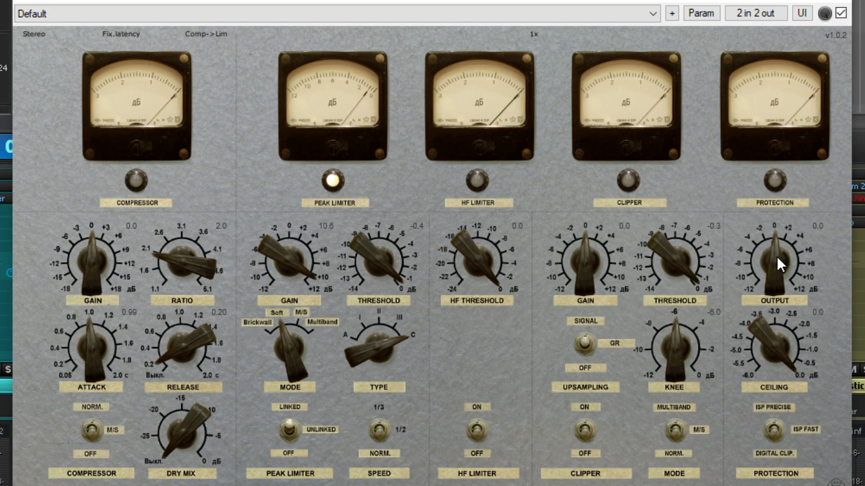
pyautogui.moveTo(781, 249)
pyautogui.mouseDown()
pyautogui.moveTo(772, 267)
pyautogui.moveTo(778, 261)
pyautogui.mouseUp()
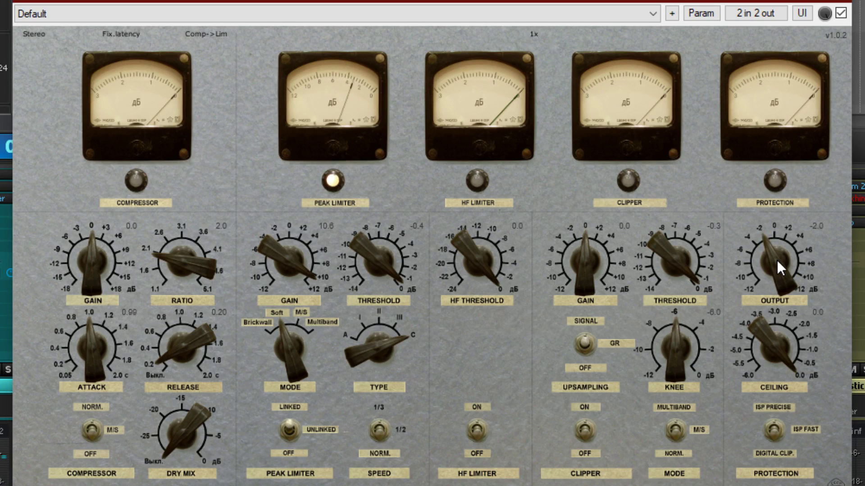
# - Reset the peak limiter's gain and the output level to 0.0 dB, and switch the peak limiter to M/S mode
pyautogui.doubleClick(274, 255)
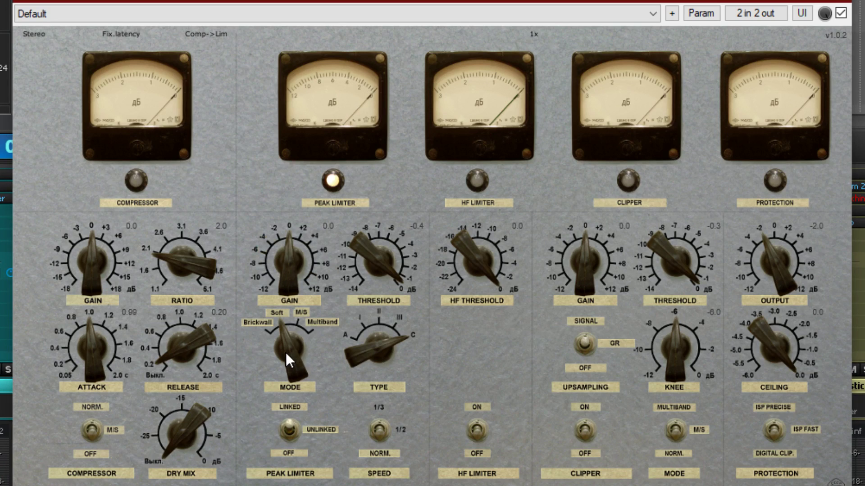
pyautogui.click(307, 314)
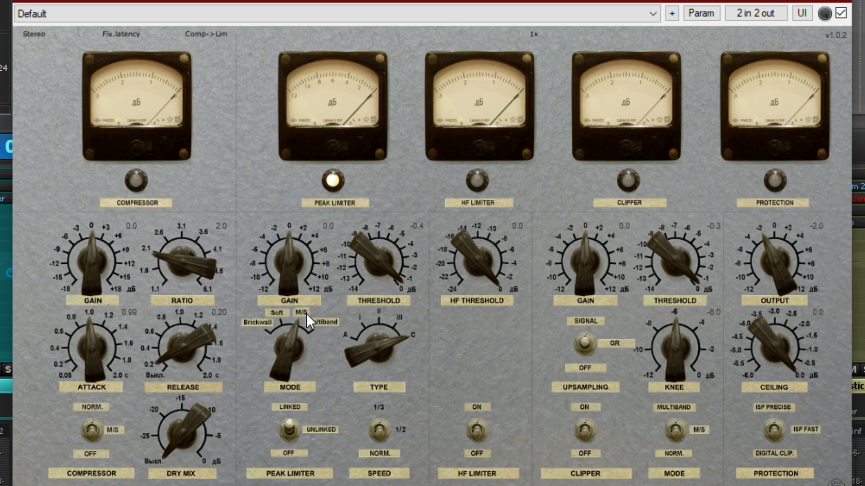
pyautogui.doubleClick(776, 255)
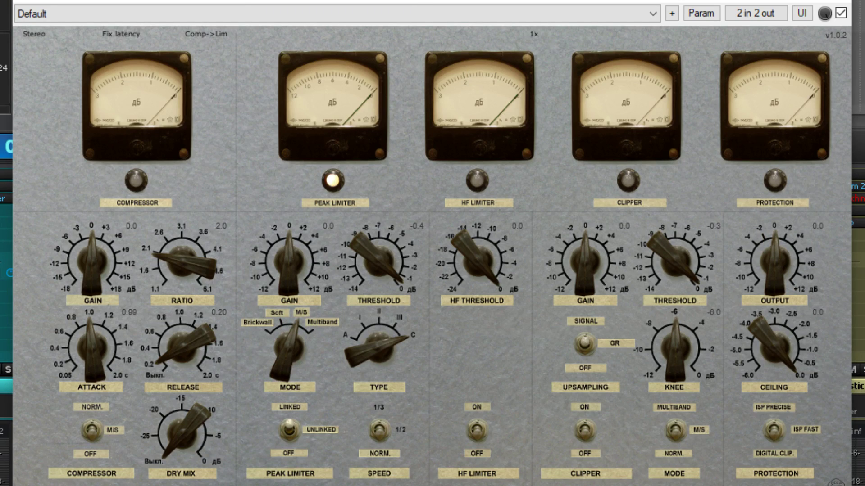
# - Try the M/S peak limiter at 8.2 dB gain with a -1.0 dB threshold, and at 9.5 dB gain with a -6.4 dB threshold
pyautogui.moveTo(287, 254); pyautogui.dragTo(296, 206)
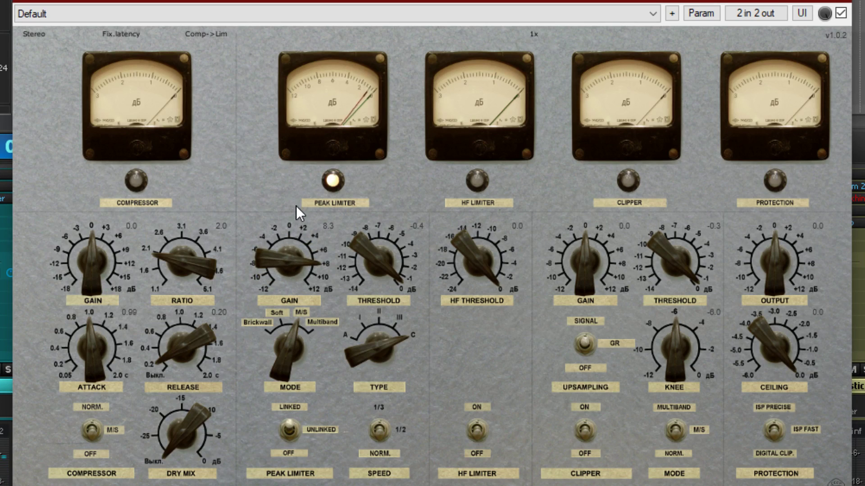
pyautogui.moveTo(344, 254); pyautogui.dragTo(370, 234)
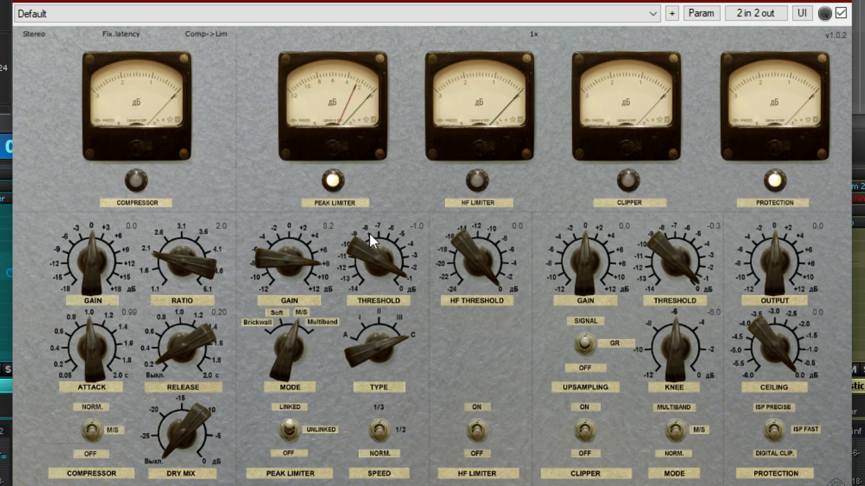
pyautogui.moveTo(302, 255)
pyautogui.mouseDown()
pyautogui.moveTo(280, 281)
pyautogui.moveTo(282, 249)
pyautogui.moveTo(313, 241)
pyautogui.mouseUp()
pyautogui.moveTo(370, 245); pyautogui.dragTo(349, 297)
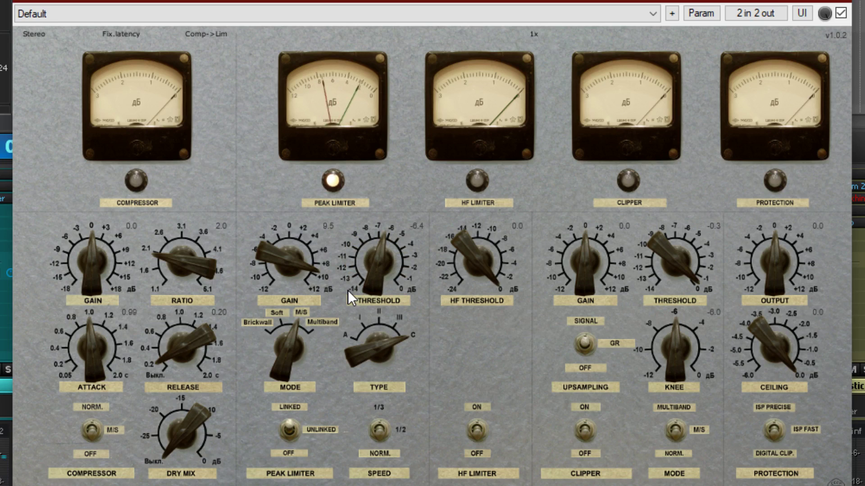
pyautogui.moveTo(292, 341); pyautogui.dragTo(289, 321)
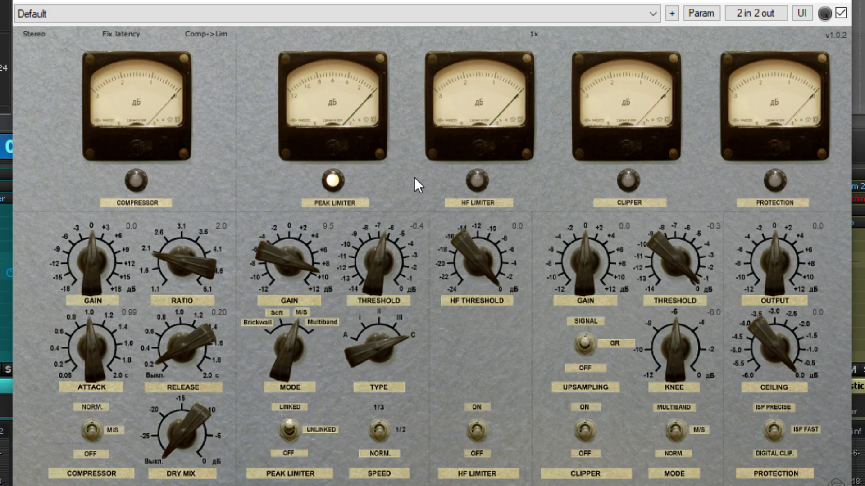
# - Switch the peak limiter to Multiband mode and try 5.4 dB gain with a -7.3 dB threshold, and 3.8 dB with -14.0 dB
pyautogui.doubleClick(280, 255)
pyautogui.doubleClick(377, 241)
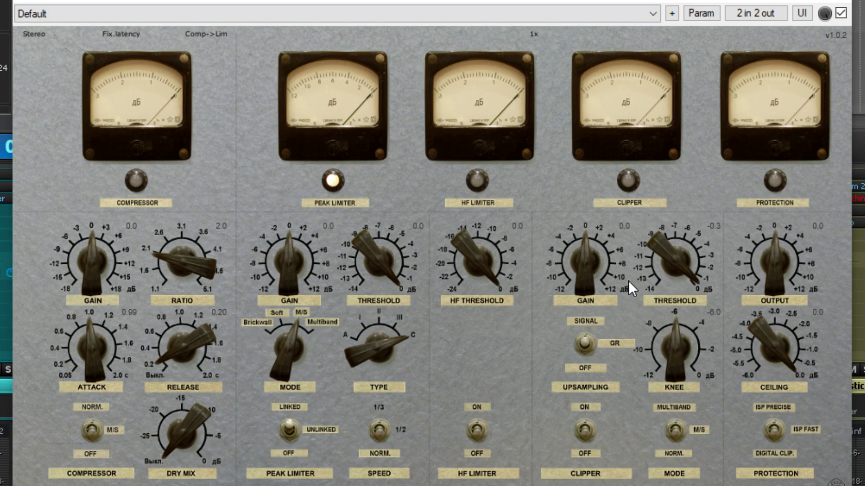
pyautogui.doubleClick(282, 350)
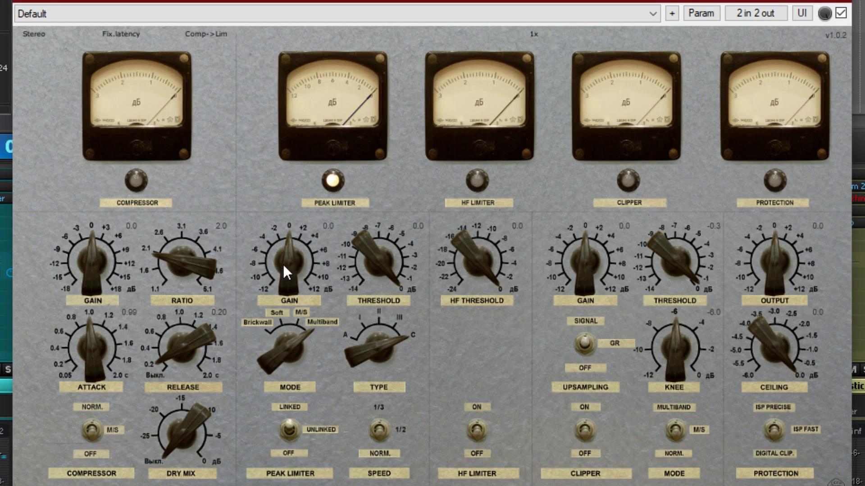
pyautogui.moveTo(283, 264); pyautogui.dragTo(292, 244)
pyautogui.moveTo(367, 240); pyautogui.dragTo(339, 302)
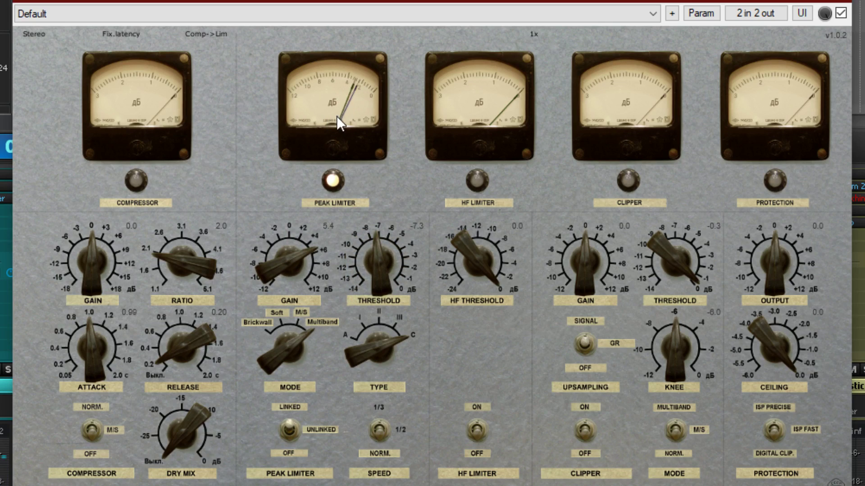
pyautogui.moveTo(306, 289); pyautogui.dragTo(270, 262)
pyautogui.moveTo(349, 263); pyautogui.dragTo(378, 339)
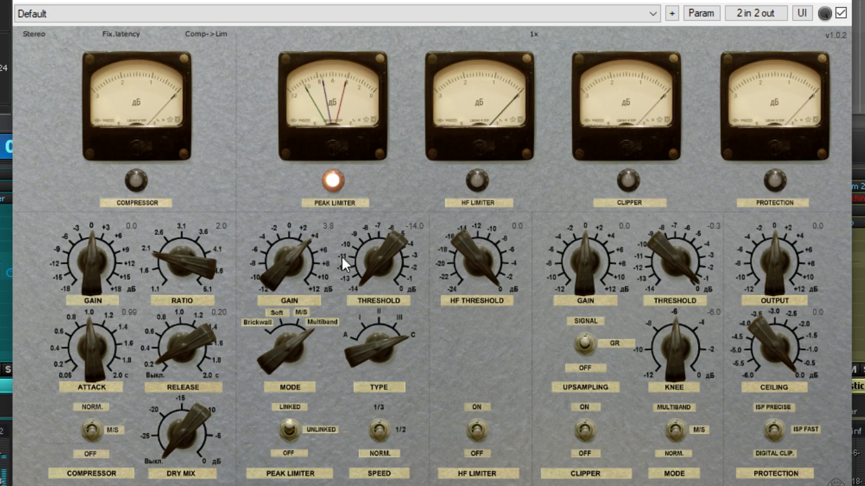
# - Switch the peak limiter to Brickwall mode with type A, and set its gain to 6.0 dB and threshold to -4.1 dB
pyautogui.moveTo(341, 257); pyautogui.dragTo(389, 105)
pyautogui.moveTo(291, 223)
pyautogui.mouseDown()
pyautogui.moveTo(304, 215)
pyautogui.moveTo(295, 233)
pyautogui.mouseUp()
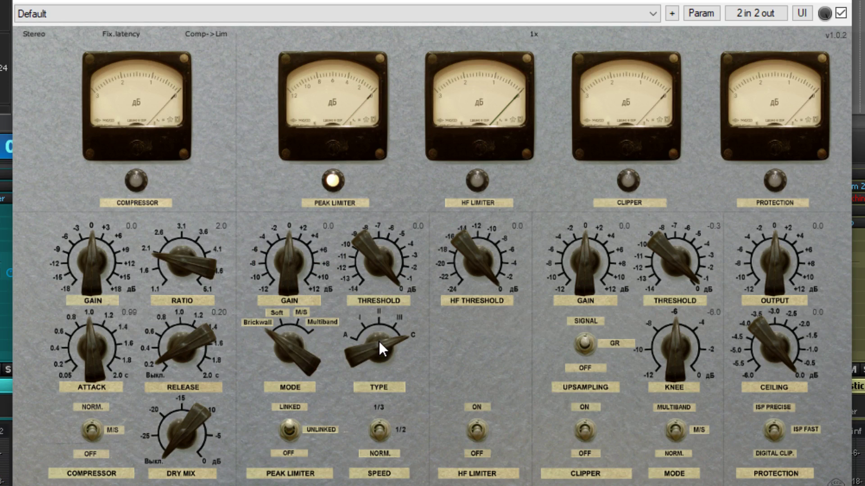
pyautogui.moveTo(379, 341); pyautogui.dragTo(363, 454)
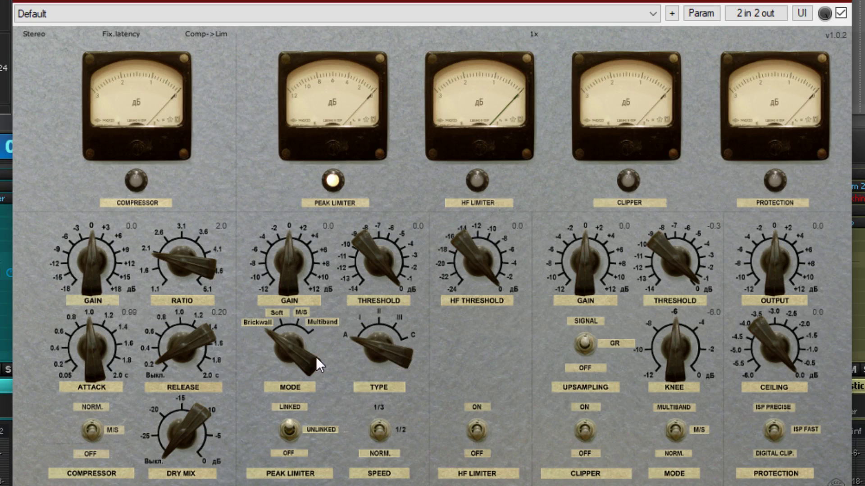
pyautogui.moveTo(283, 250); pyautogui.dragTo(301, 239)
pyautogui.moveTo(376, 252); pyautogui.dragTo(365, 276)
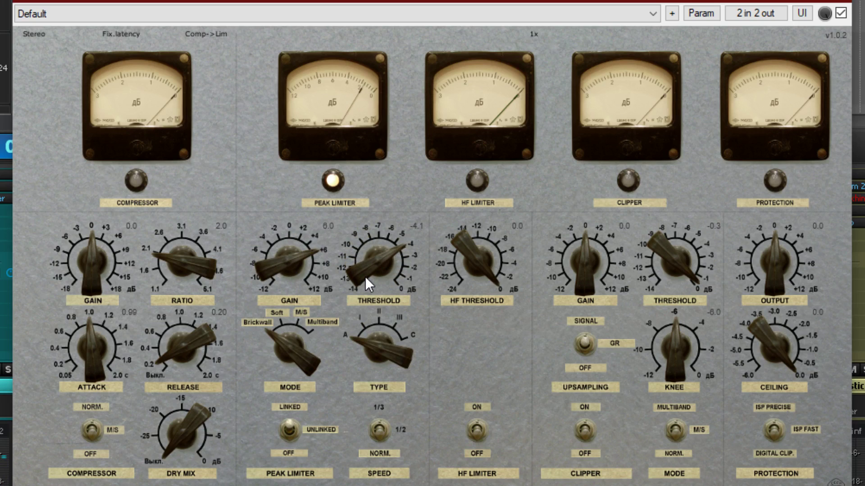
pyautogui.click(359, 106)
# - Compare the Brickwall limiter types I, II, III, C and A, and settle on type C
pyautogui.moveTo(384, 349)
pyautogui.mouseDown()
pyautogui.moveTo(390, 326)
pyautogui.moveTo(383, 352)
pyautogui.mouseUp()
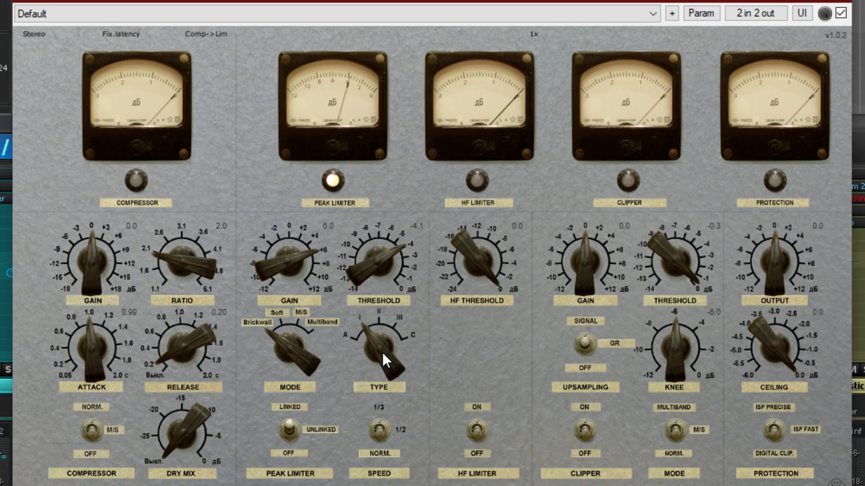
pyautogui.moveTo(383, 353); pyautogui.dragTo(387, 311)
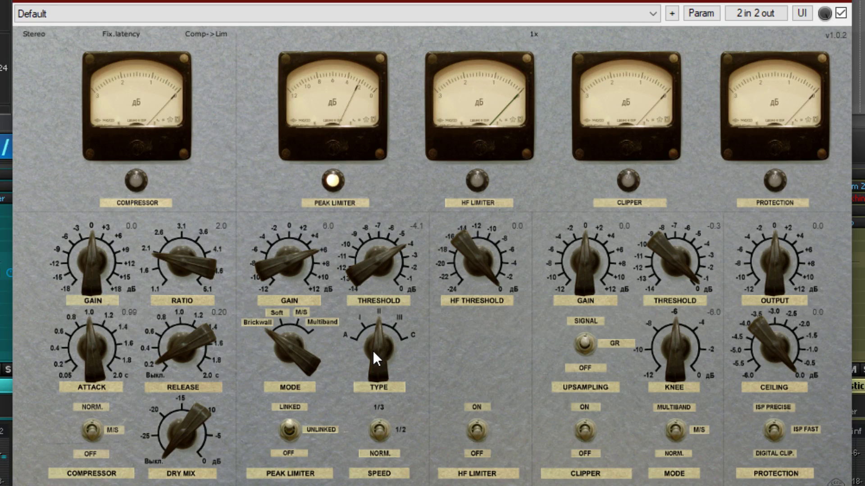
pyautogui.moveTo(374, 351); pyautogui.dragTo(382, 329)
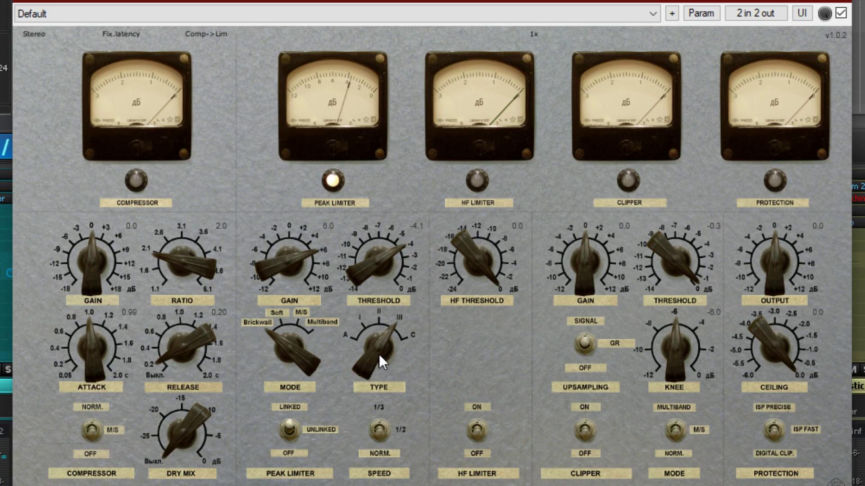
pyautogui.moveTo(382, 353); pyautogui.dragTo(385, 307)
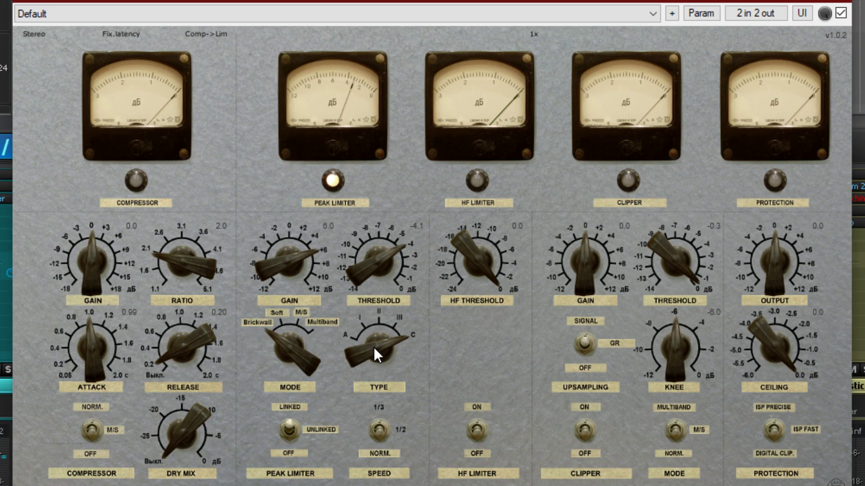
pyautogui.moveTo(373, 348); pyautogui.dragTo(371, 385)
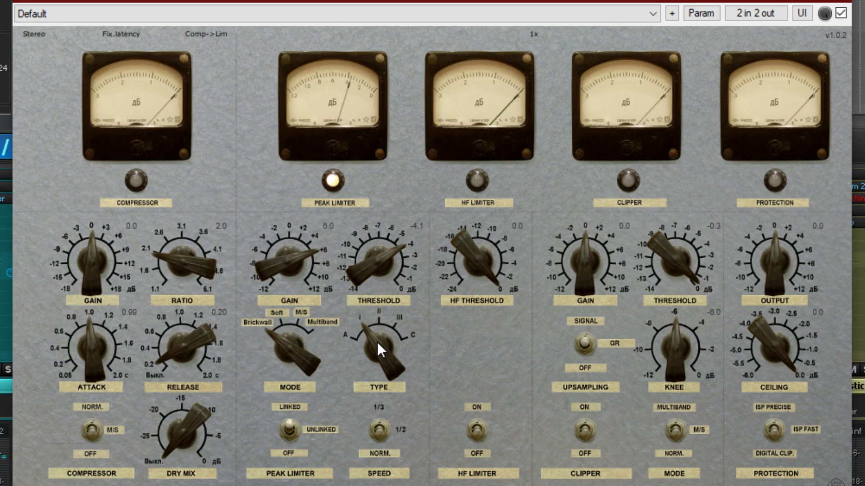
pyautogui.moveTo(377, 342); pyautogui.dragTo(385, 379)
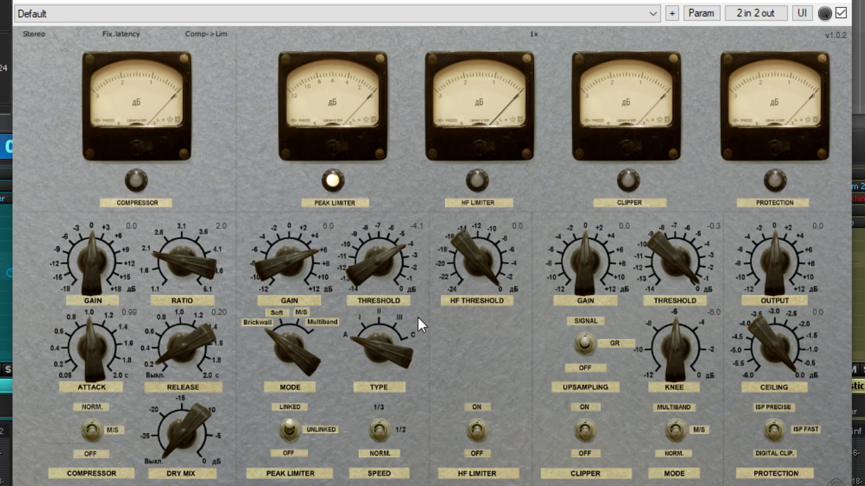
pyautogui.moveTo(393, 326); pyautogui.dragTo(491, 34)
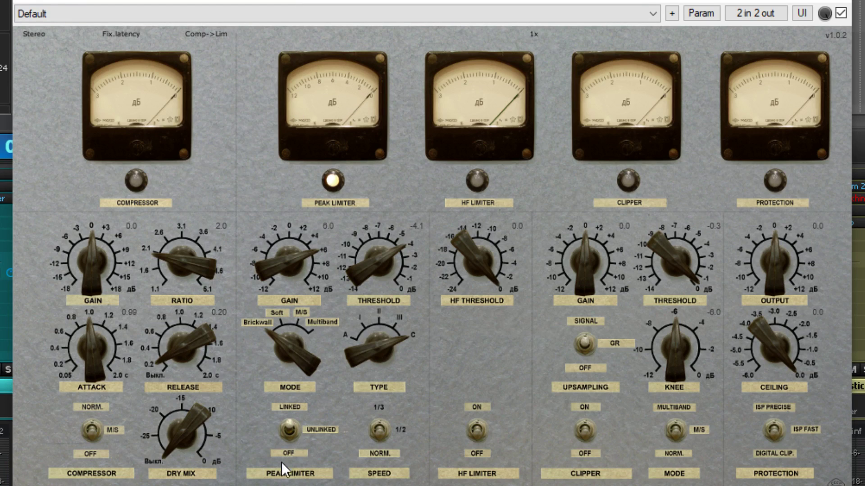
# - Switch the peak limiter off and back on at 7.2 dB gain and 0.0 dB threshold, and return its meter to the 3 dB scale
pyautogui.click(290, 428)
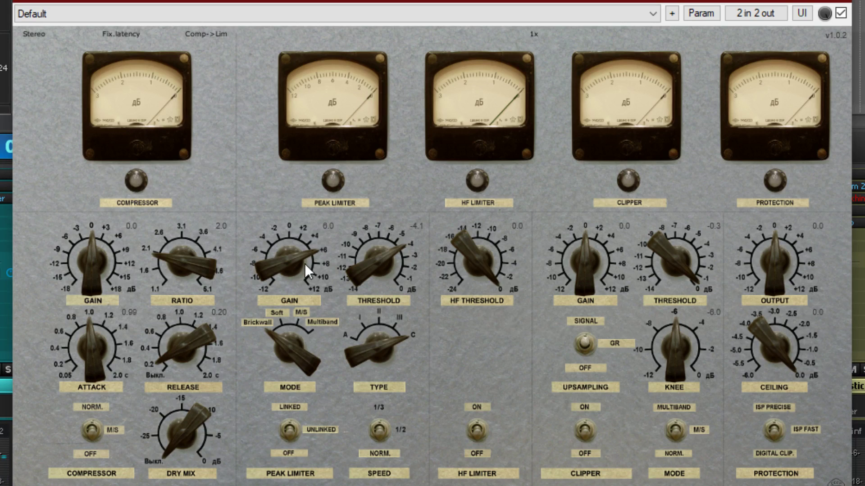
pyautogui.click(290, 430)
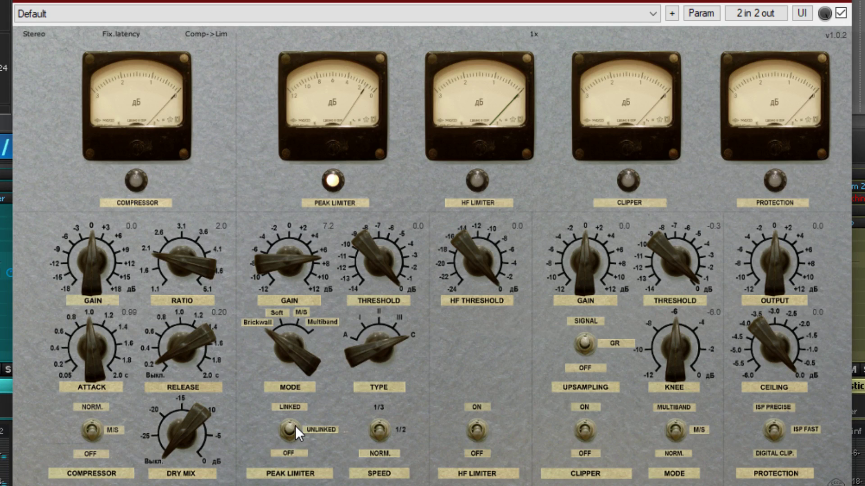
pyautogui.click(373, 102)
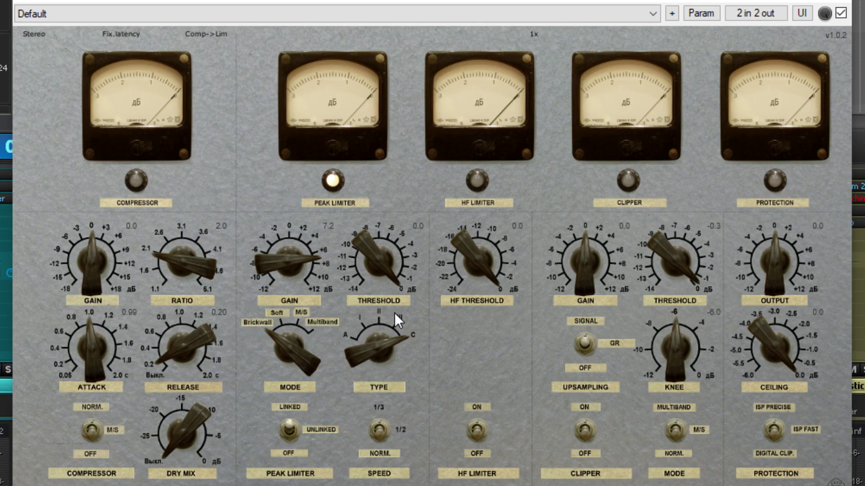
# - Set the peak limiter's gain to 0.0 dB and threshold to -7.0 dB, then turn it off and turn the HF limiter on
pyautogui.doubleClick(283, 261)
pyautogui.moveTo(378, 264); pyautogui.dragTo(379, 257)
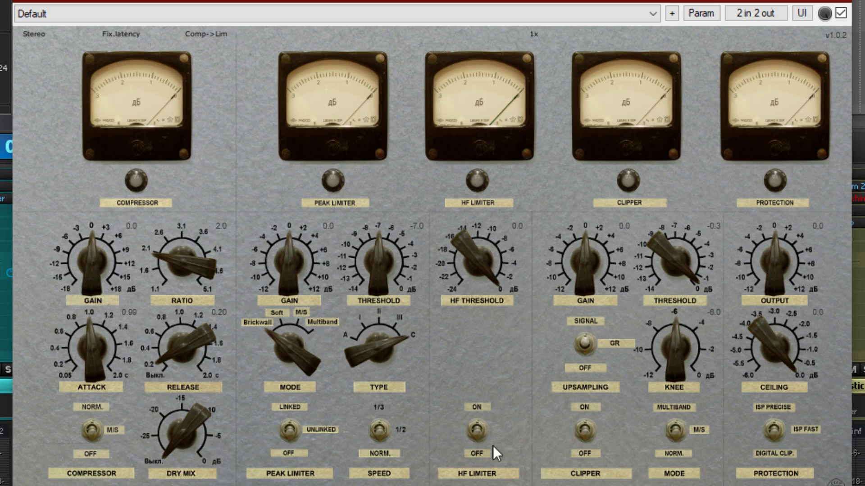
pyautogui.click(479, 442)
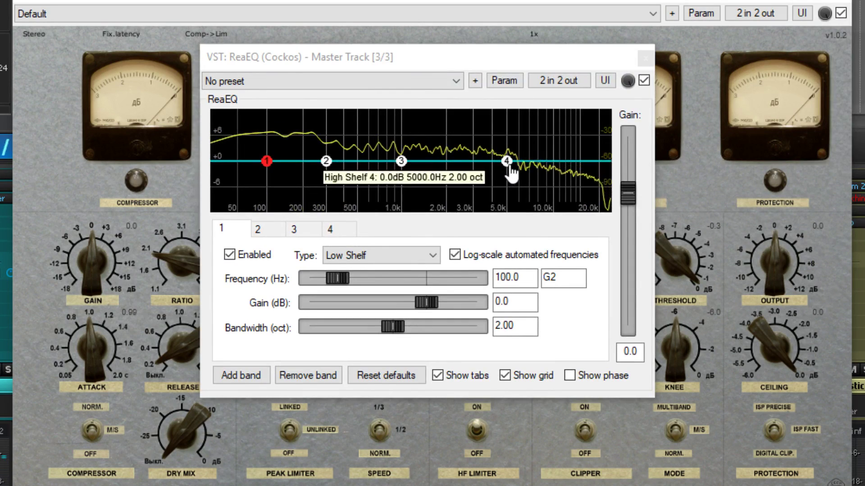
# - Boost ReaEQ's high shelf by 8.8 dB at 6652.3 Hz, and compare HF limiter thresholds of -24.0 and 0.0 dB, keeping -24.0 dB
pyautogui.moveTo(508, 161); pyautogui.dragTo(530, 133)
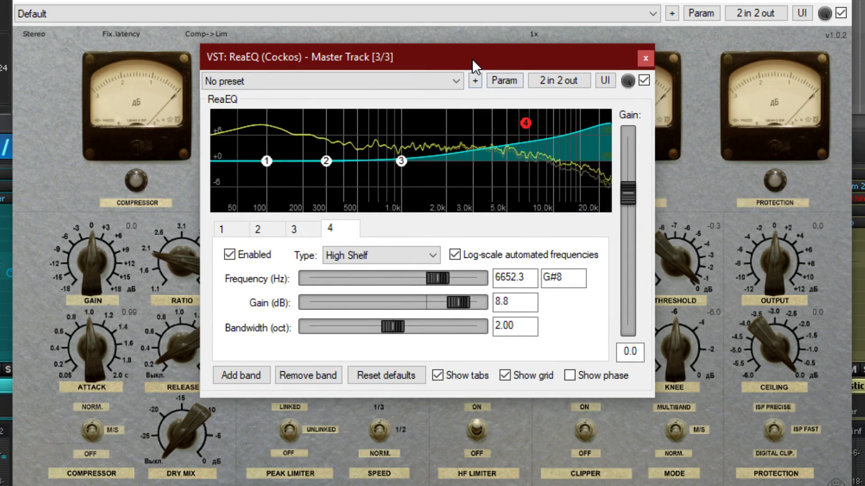
pyautogui.press('Escape')
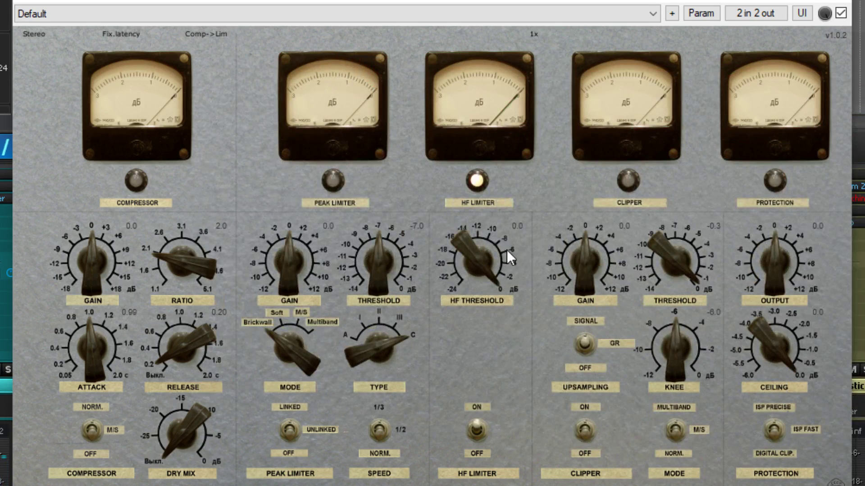
pyautogui.moveTo(475, 233); pyautogui.dragTo(422, 424)
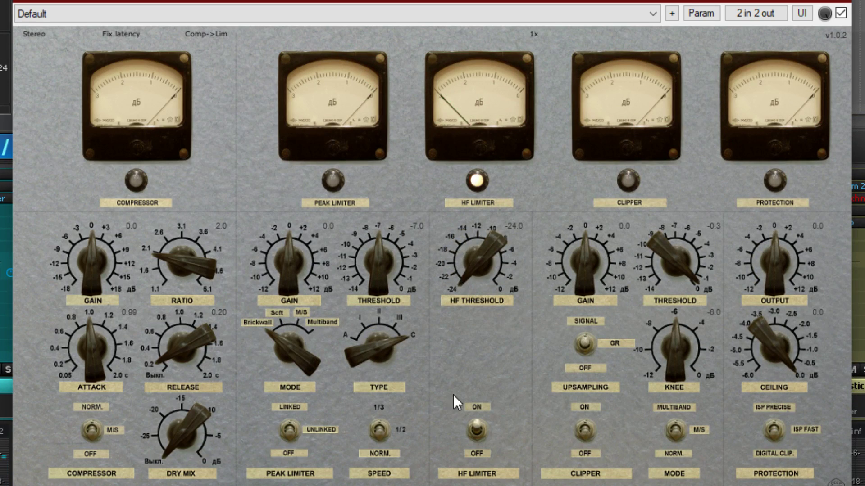
pyautogui.moveTo(495, 261); pyautogui.dragTo(523, 79)
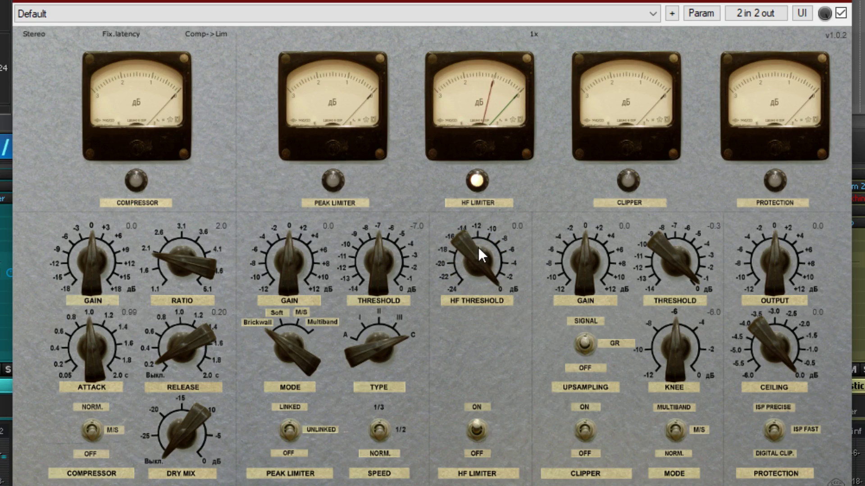
pyautogui.moveTo(471, 291); pyautogui.dragTo(464, 343)
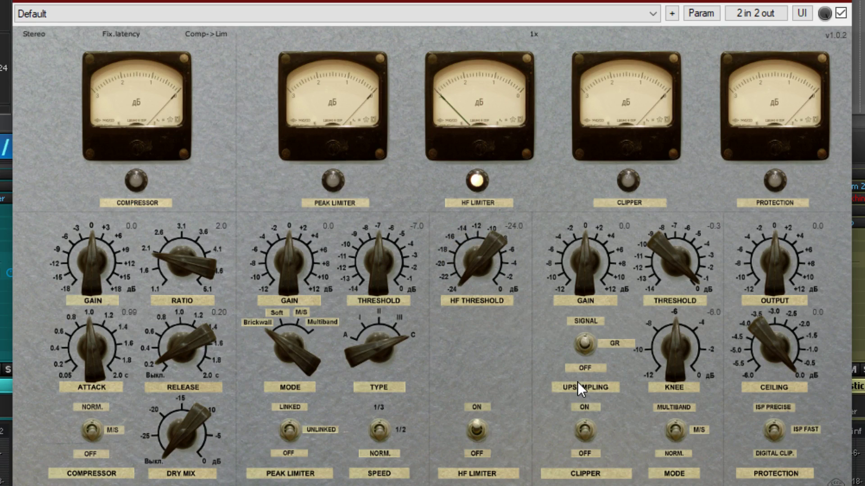
# - Bypass and re-enable the HF limiter repeatedly to compare the processed and unprocessed sound, leaving it on
pyautogui.click(475, 426)
pyautogui.click(473, 432)
pyautogui.click(473, 431)
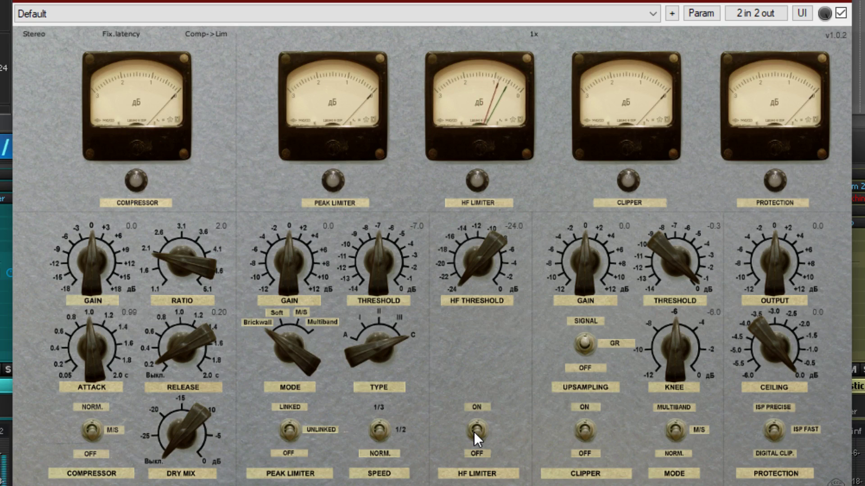
pyautogui.click(474, 432)
# - Move the ReaEQ window clear of the HF limiter, minimize the high shelf's bandwidth, and set the band to 2.2 dB at 9317.2 Hz
pyautogui.moveTo(864, 198); pyautogui.dragTo(728, 170)
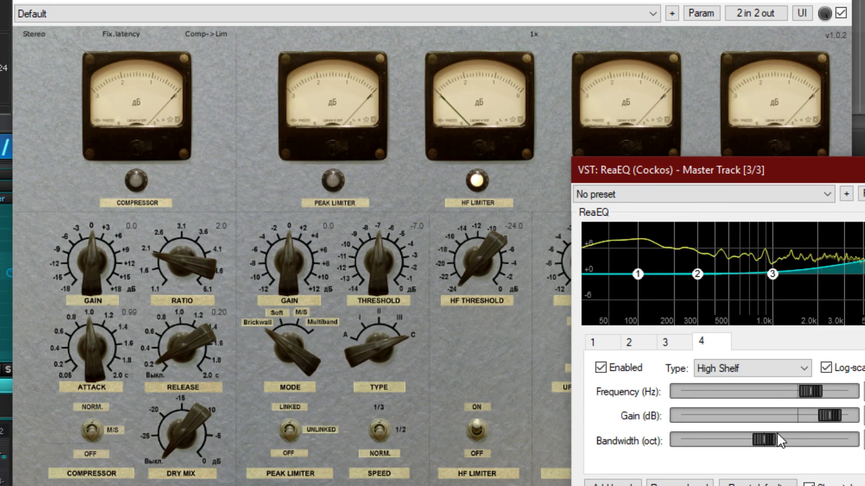
pyautogui.moveTo(778, 438); pyautogui.dragTo(687, 439)
pyautogui.moveTo(864, 262); pyautogui.dragTo(864, 258)
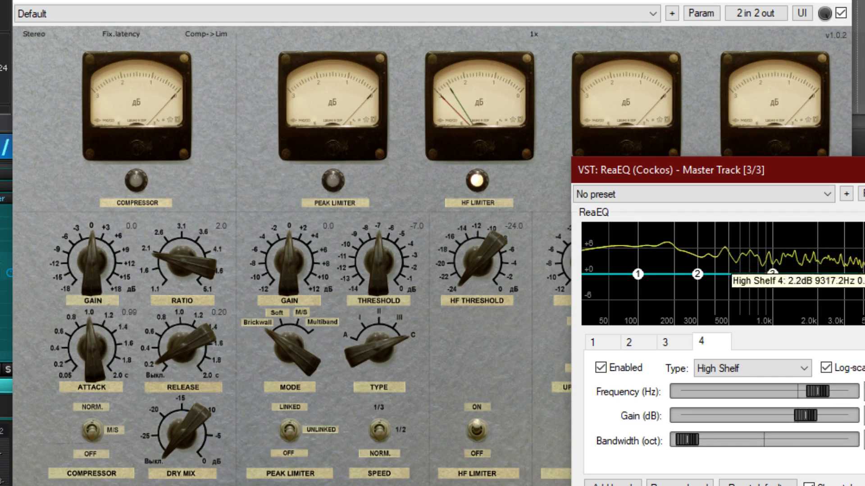
# - Disable ReaEQ's high-shelf band and set the HF limiter's threshold to -9.0 dB
pyautogui.click(601, 367)
pyautogui.moveTo(506, 254); pyautogui.dragTo(500, 161)
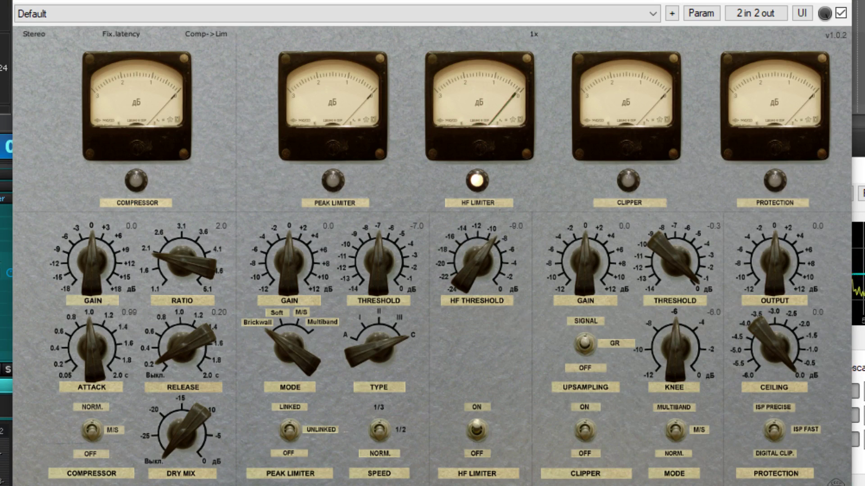
# - Move the Limiter No6 window to uncover its title bar and raise the HF limiter's threshold to -2.6 dB
pyautogui.moveTo(383, 5); pyautogui.dragTo(341, 36)
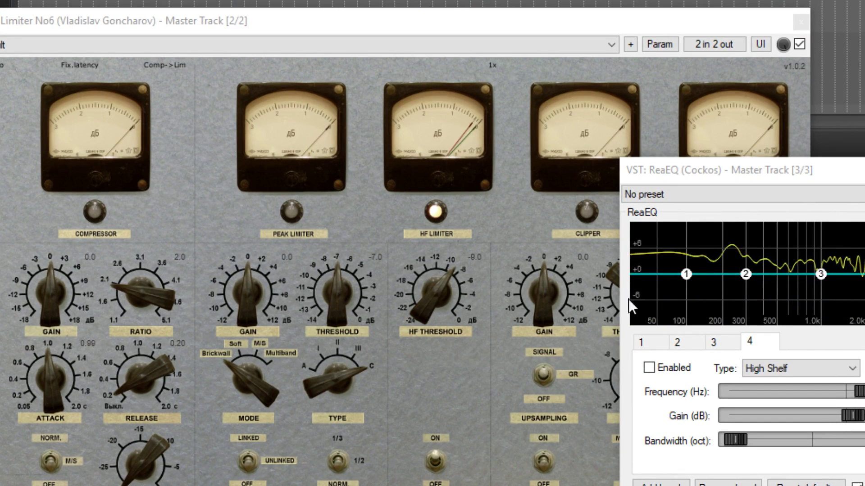
pyautogui.click(466, 290)
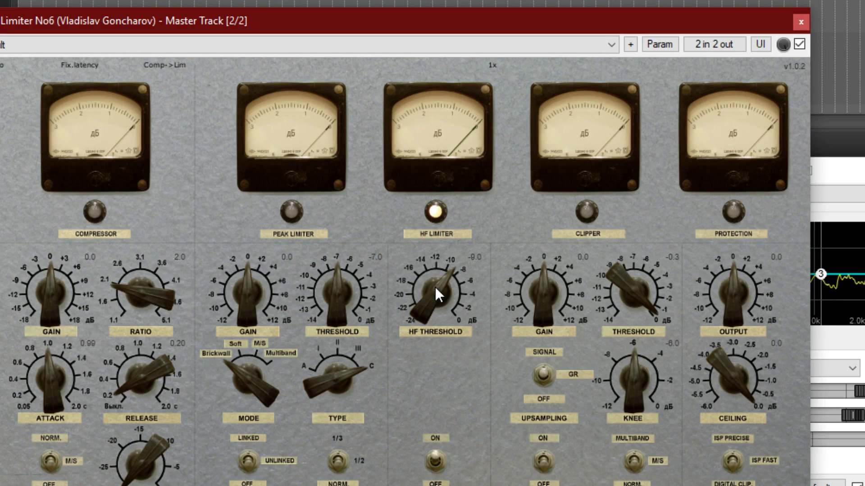
pyautogui.scroll(2, 435, 293)
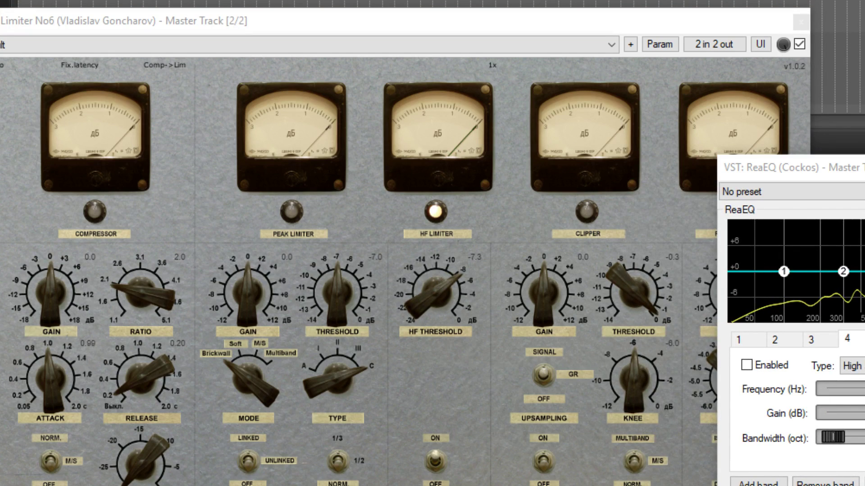
pyautogui.scroll(5, 436, 309)
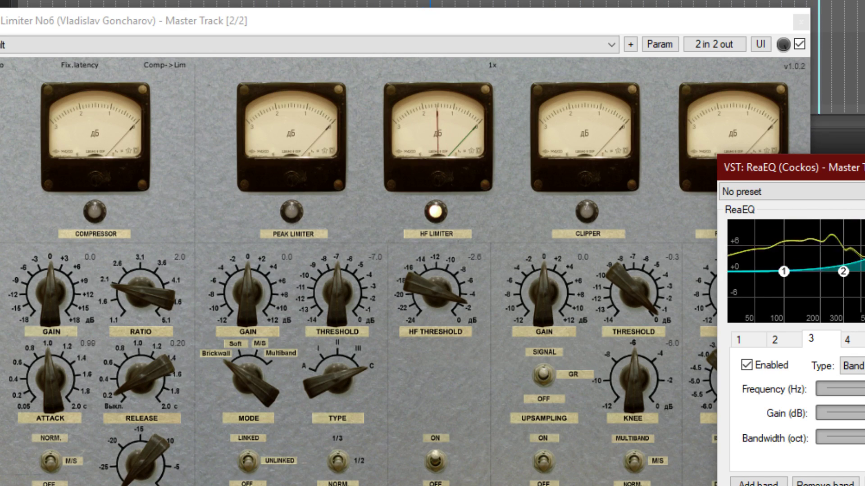
# - Narrow ReaEQ's band 3, disable that band, and set the HF limiter's threshold to -7.7 dB
pyautogui.scroll(-3, 863, 271)
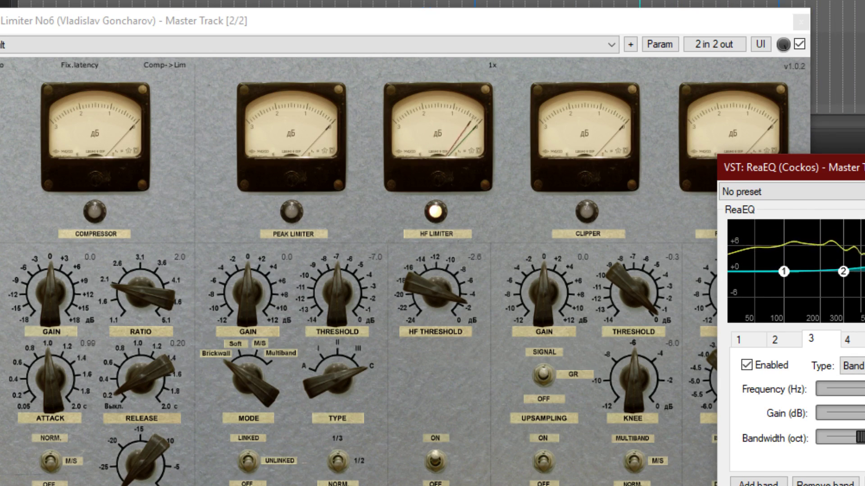
pyautogui.click(747, 365)
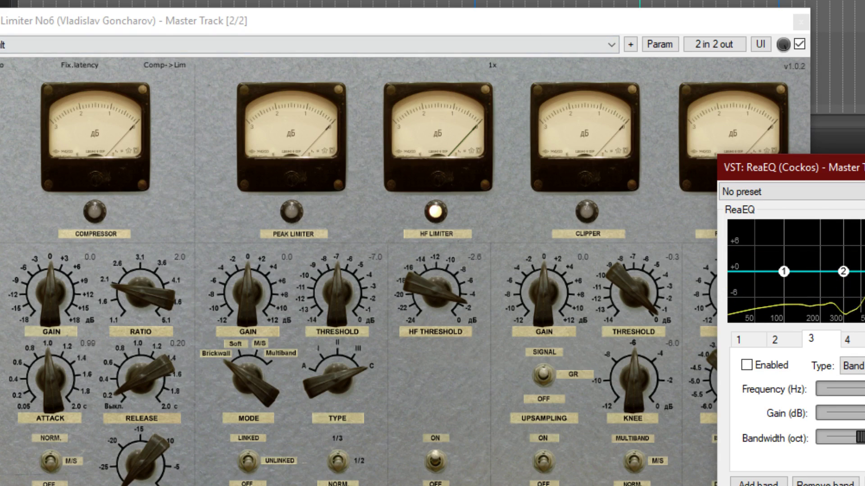
pyautogui.moveTo(422, 295); pyautogui.dragTo(435, 309)
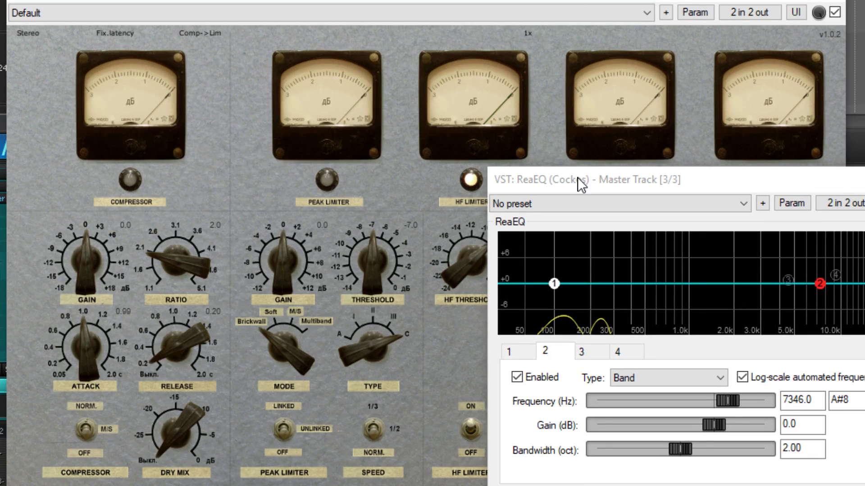
# - Move the ReaEQ window clear of the HF limiter and bring the Limiter No6 window to the front
pyautogui.moveTo(581, 185); pyautogui.dragTo(727, 233)
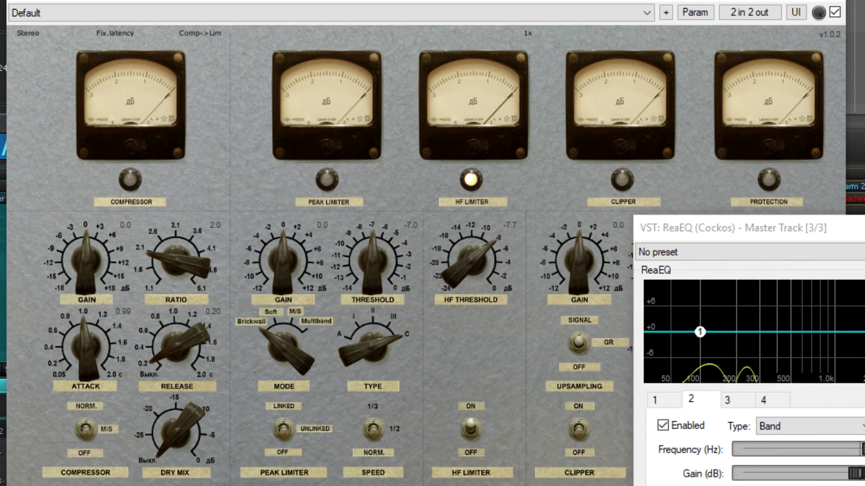
pyautogui.click(546, 110)
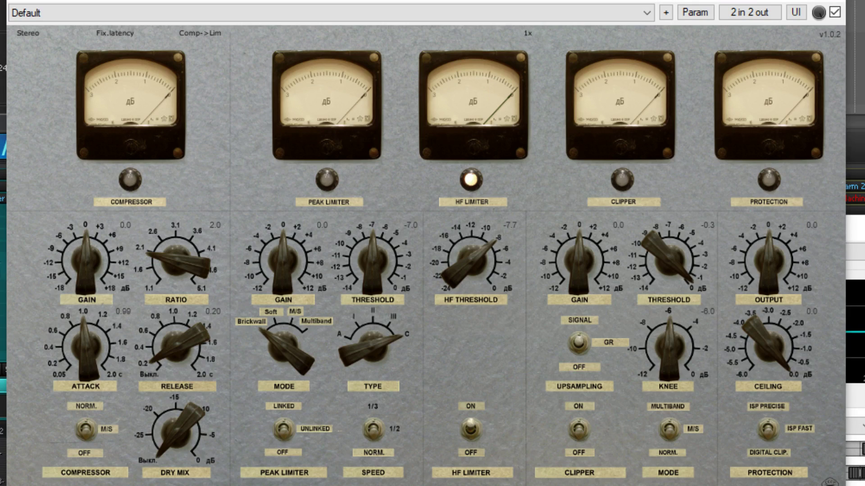
pyautogui.click(860, 228)
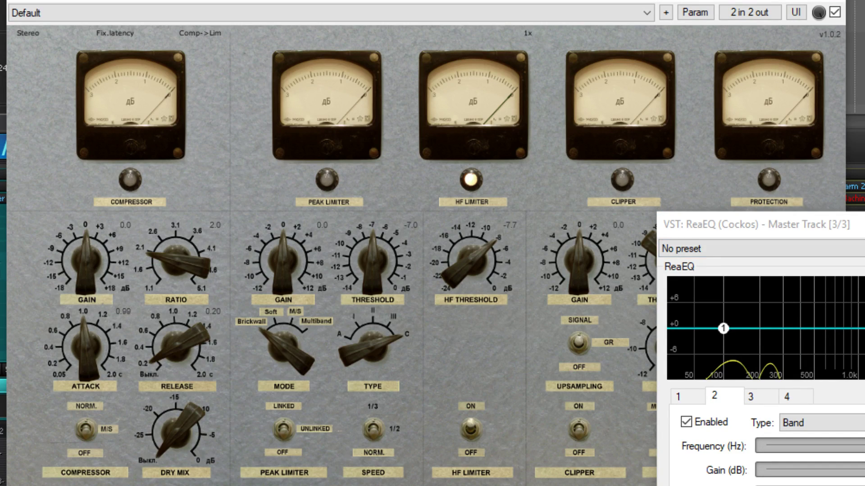
pyautogui.click(474, 199)
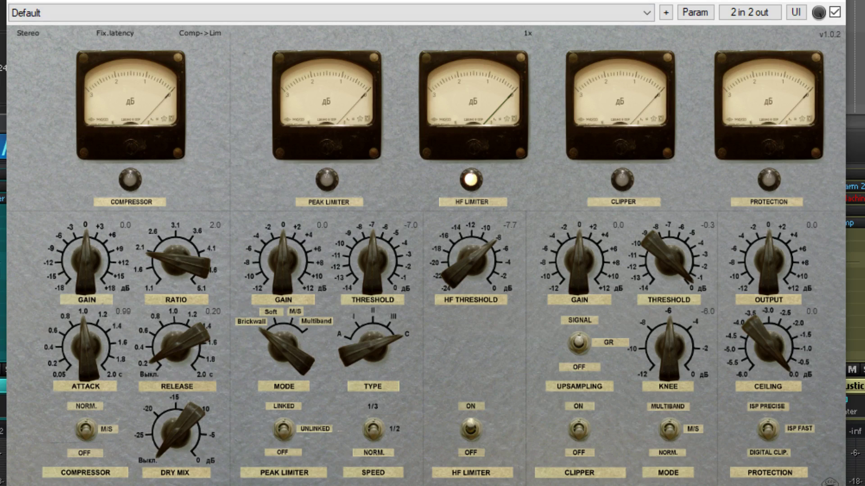
# - Compare HF limiter thresholds of -12.4, 0.0 and -24.0 dB, settle on 0.0 dB, and turn the HF limiter off
pyautogui.moveTo(448, 274); pyautogui.dragTo(475, 292)
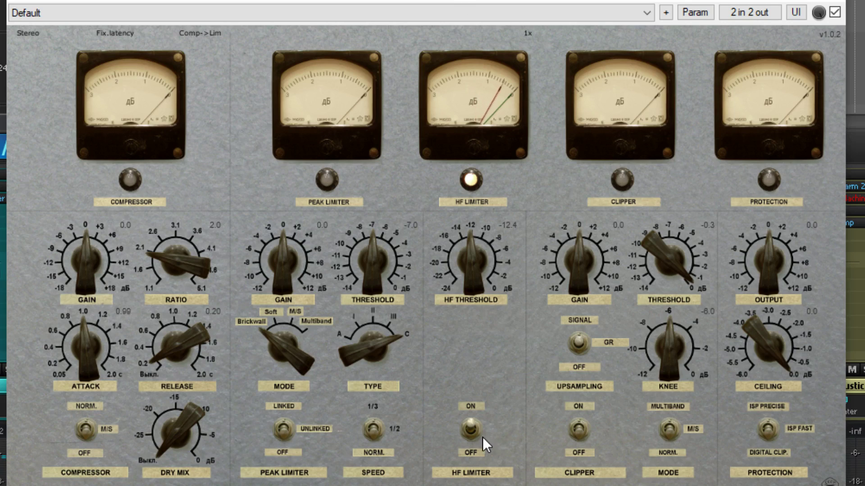
pyautogui.moveTo(494, 235); pyautogui.dragTo(520, 54)
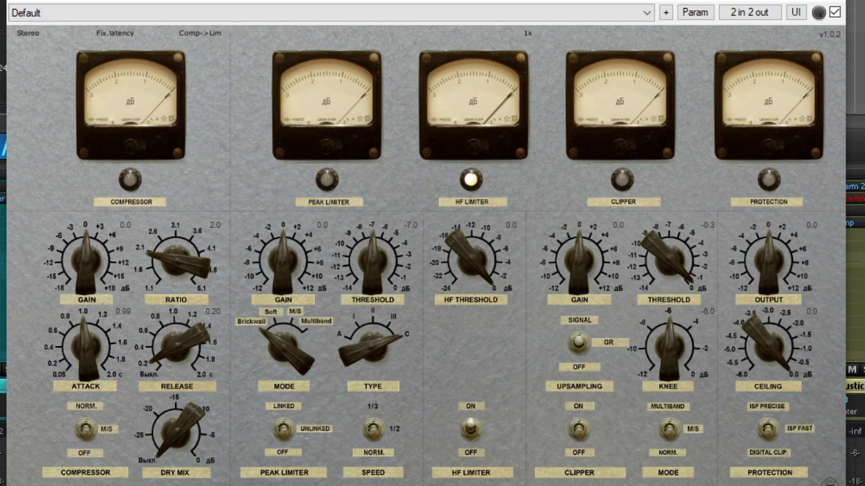
pyautogui.moveTo(476, 248); pyautogui.dragTo(434, 446)
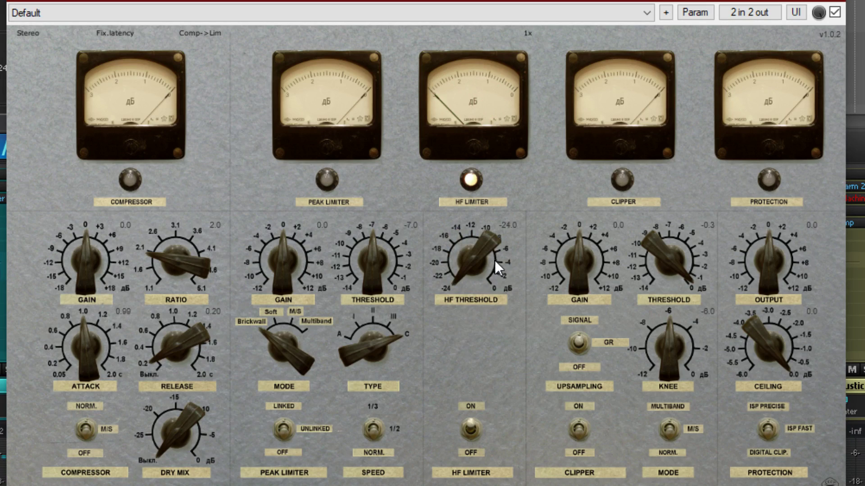
pyautogui.moveTo(477, 257); pyautogui.dragTo(508, 39)
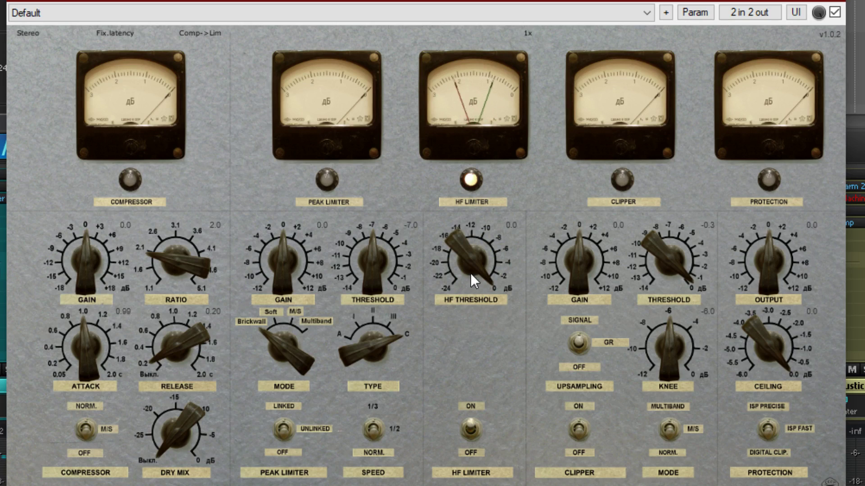
pyautogui.moveTo(478, 251); pyautogui.dragTo(478, 82)
pyautogui.click(465, 443)
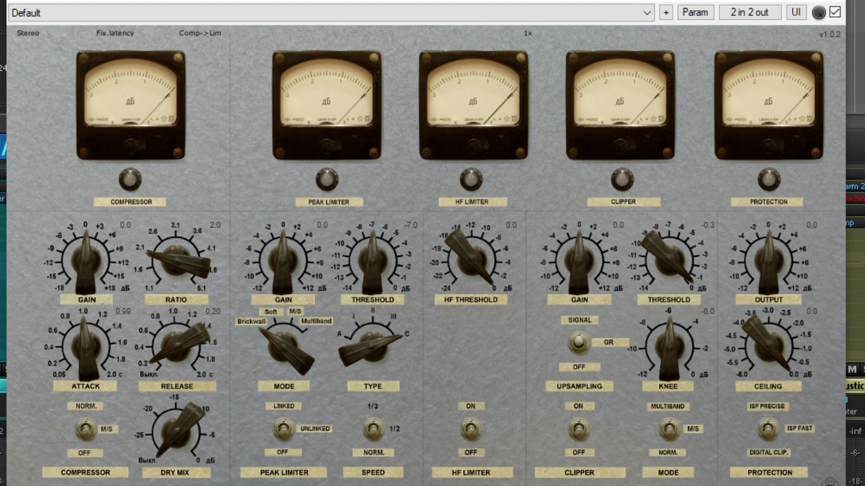
# - Turn on the clipper with 2.2 dB gain and a -4.1 dB threshold, and set the oversampling to 4x
pyautogui.click(577, 439)
pyautogui.click(669, 428)
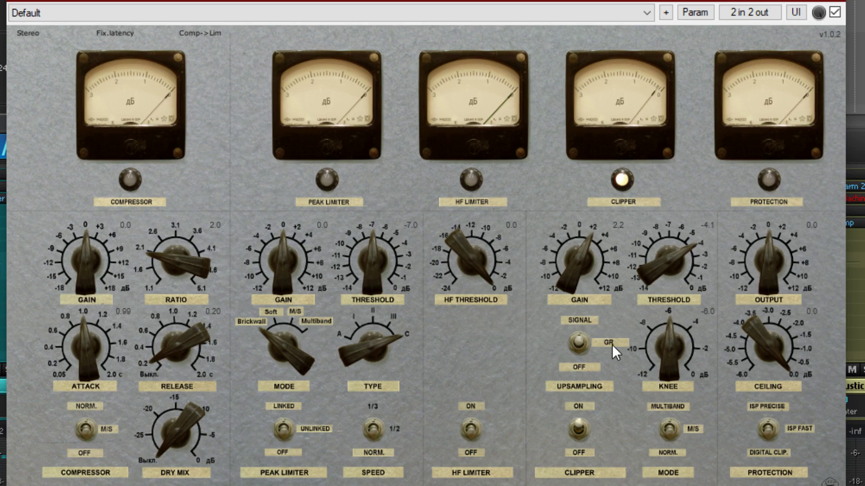
pyautogui.click(578, 336)
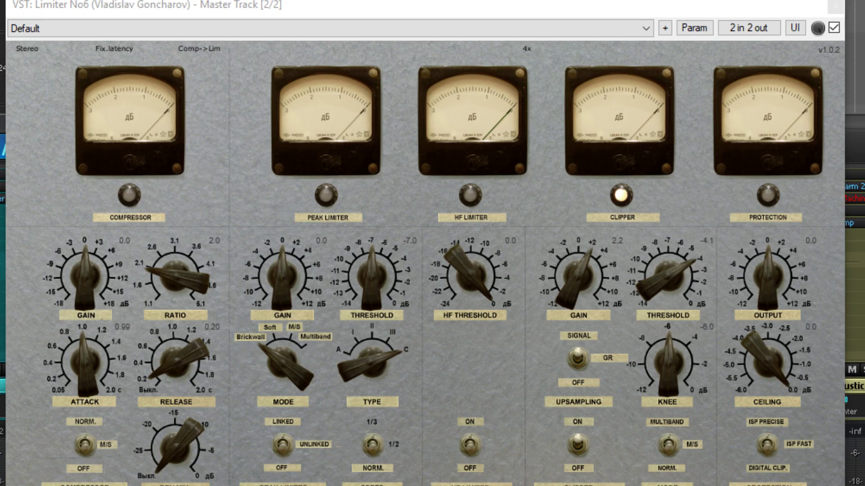
# - Bypass and re-enable the clipper, and reset its gain to 0.0 dB
pyautogui.click(593, 5)
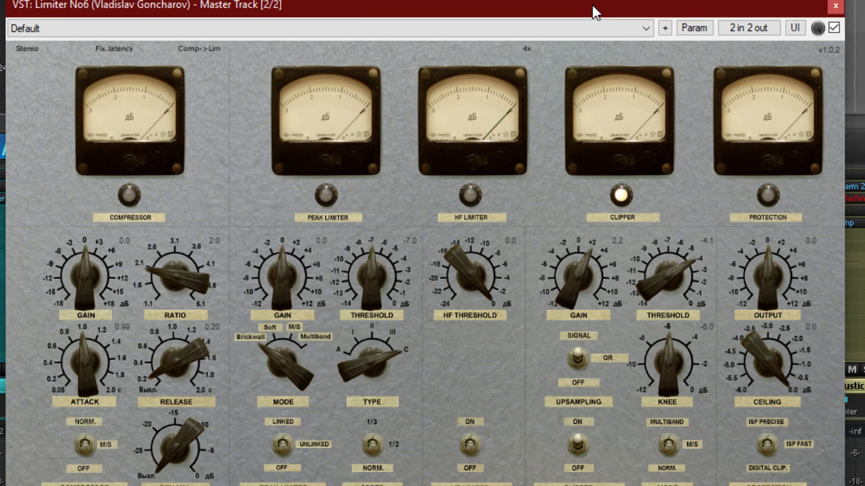
pyautogui.click(698, 208)
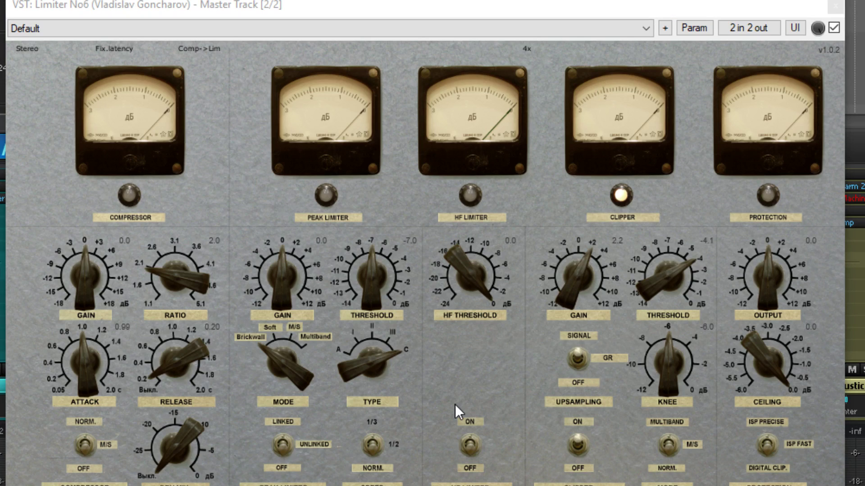
pyautogui.click(579, 453)
pyautogui.click(578, 453)
pyautogui.doubleClick(578, 277)
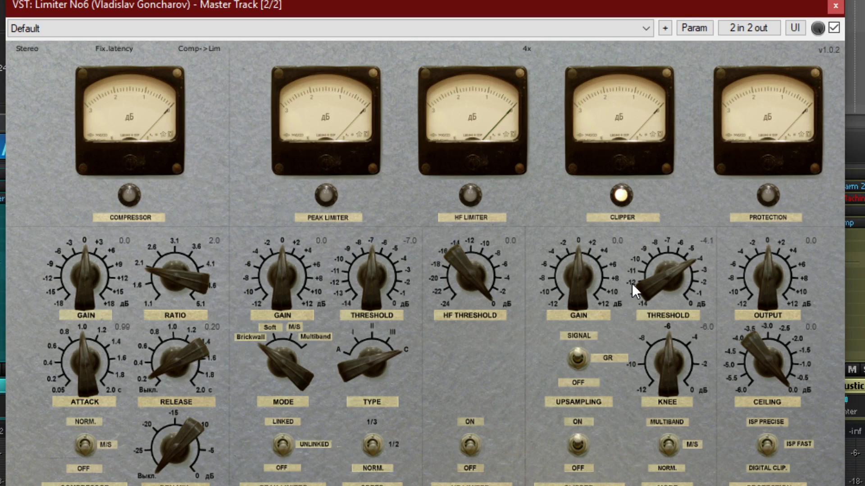
pyautogui.click(578, 291)
# - Try clipper thresholds of -6.9, -14.0 and -1.1 dB, ending at 0.0 dB
pyautogui.moveTo(662, 272); pyautogui.dragTo(657, 299)
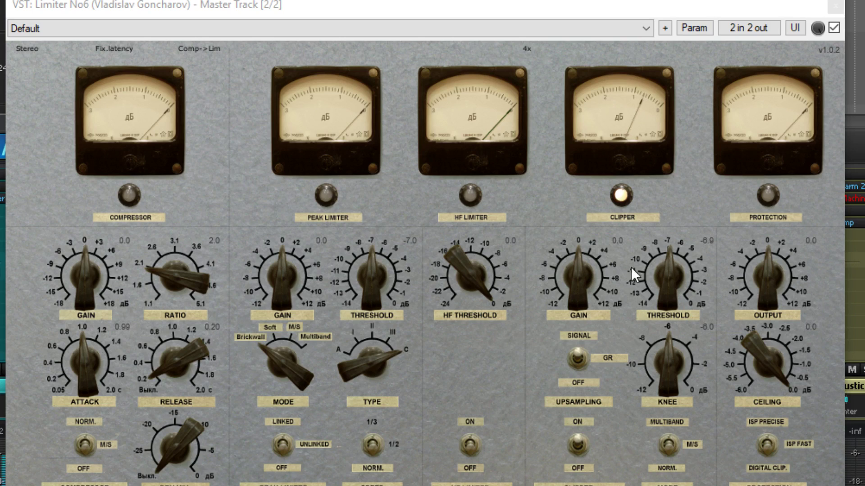
pyautogui.moveTo(671, 270); pyautogui.dragTo(649, 346)
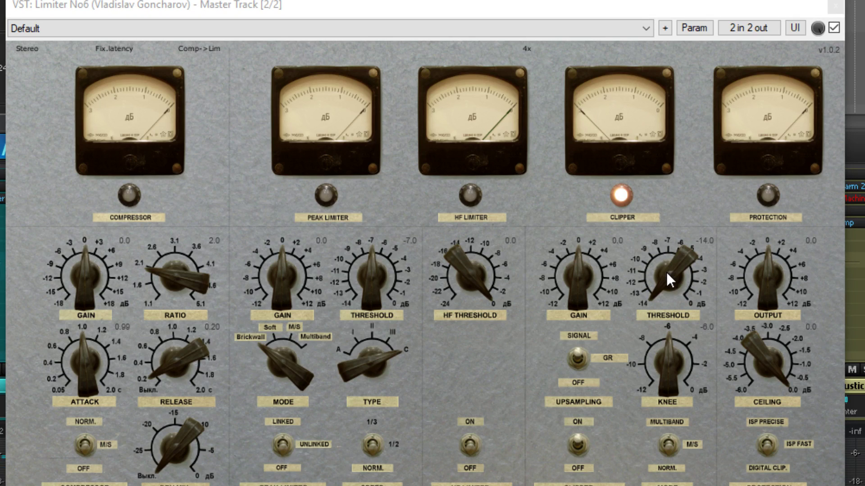
pyautogui.moveTo(667, 277); pyautogui.dragTo(676, 119)
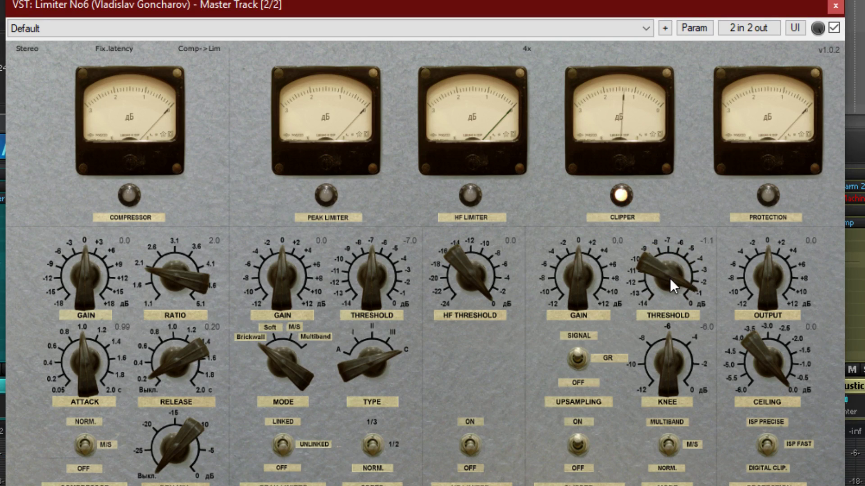
pyautogui.moveTo(673, 272); pyautogui.dragTo(654, 207)
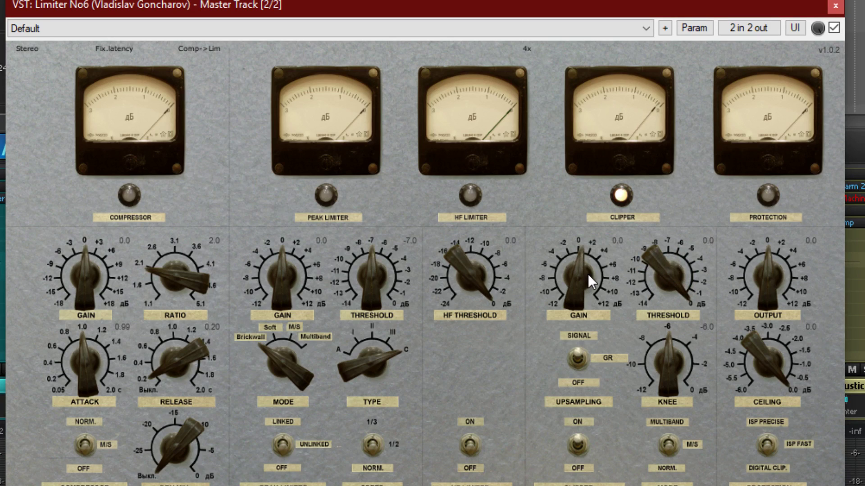
# - Raise the clipper's gain to 6.6 dB and set its threshold to -1.0 dB
pyautogui.moveTo(587, 274); pyautogui.dragTo(586, 233)
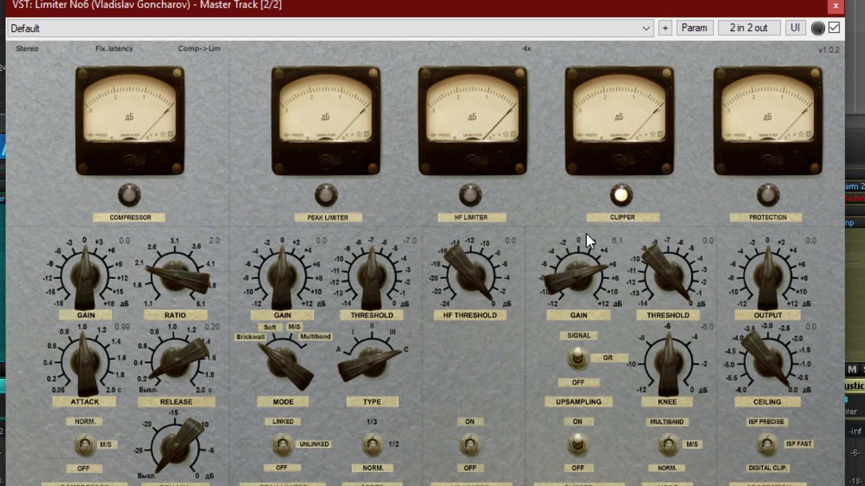
pyautogui.moveTo(574, 274); pyautogui.dragTo(570, 276)
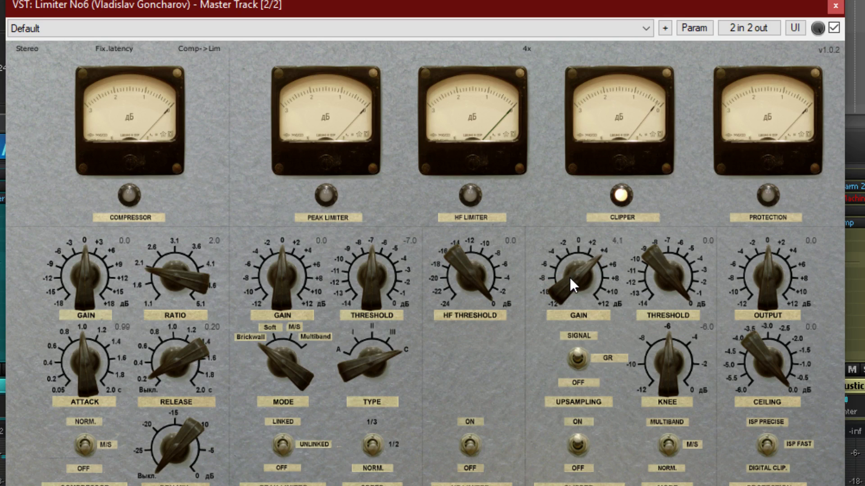
pyautogui.moveTo(657, 263); pyautogui.dragTo(632, 93)
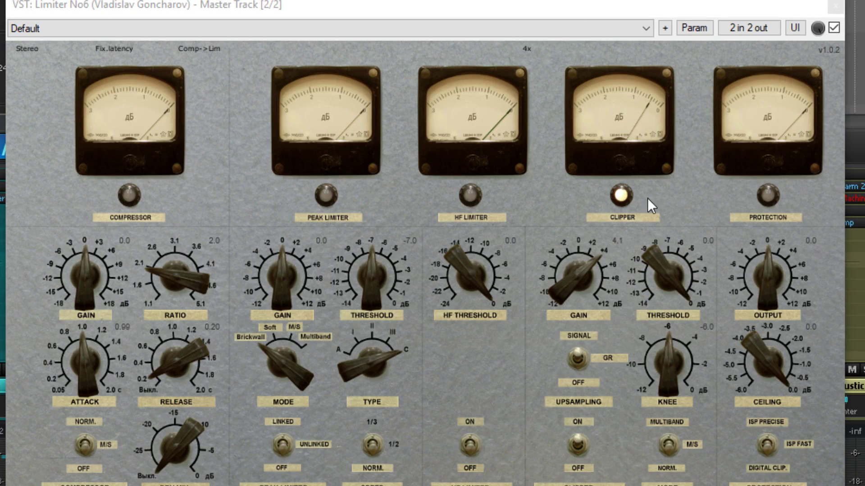
pyautogui.moveTo(651, 272); pyautogui.dragTo(646, 280)
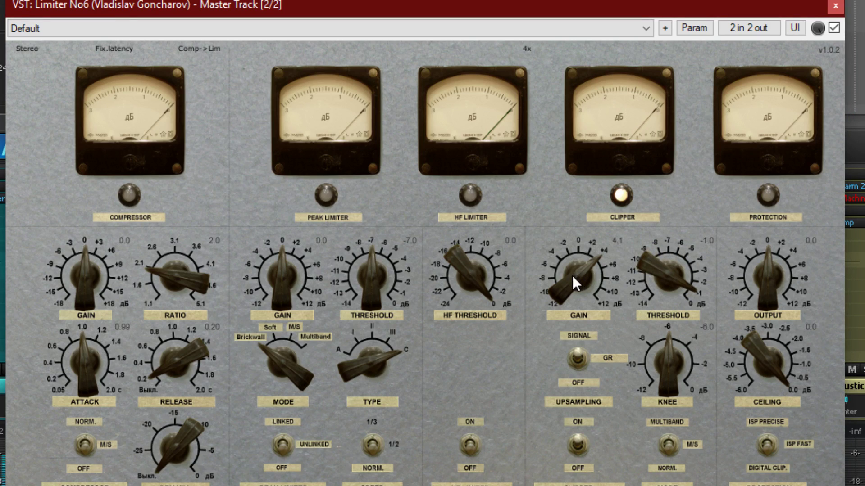
pyautogui.moveTo(583, 277); pyautogui.dragTo(589, 264)
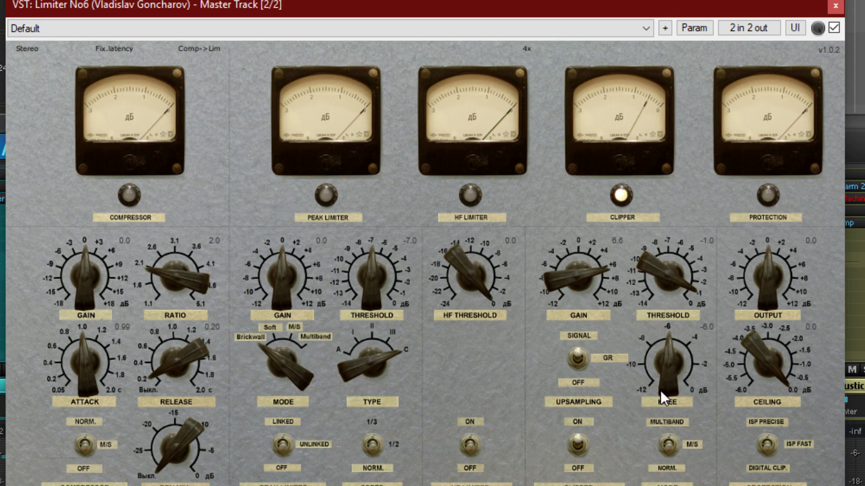
# - Set the clipper's knee to 0.0 dB and switch the clipper out of Norm. mode
pyautogui.moveTo(657, 379); pyautogui.dragTo(656, 364)
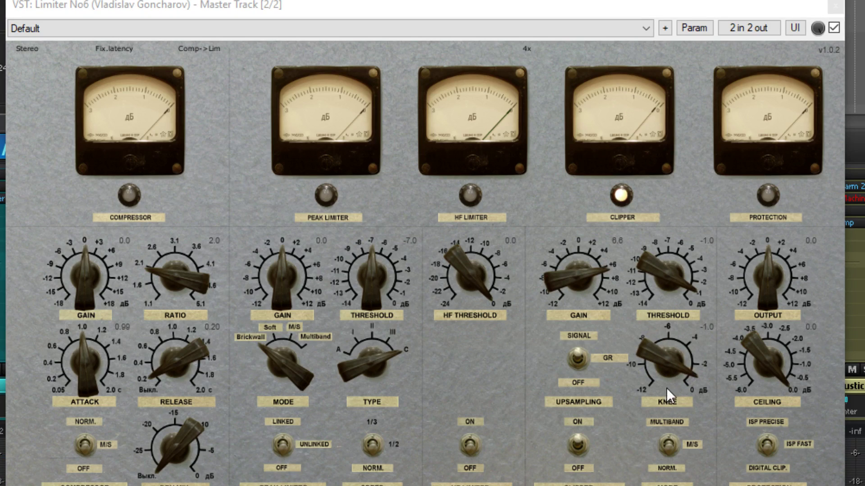
pyautogui.moveTo(674, 363); pyautogui.dragTo(707, 64)
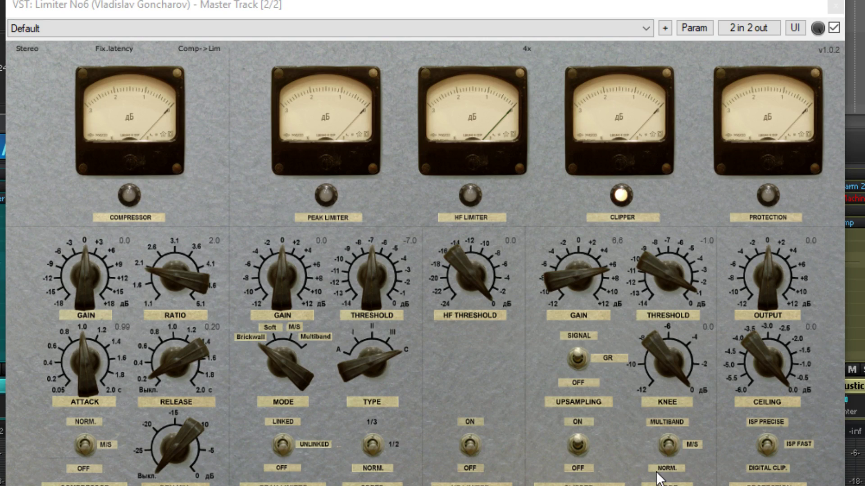
pyautogui.click(669, 445)
# - Raise the clipper's gain to 7.9 dB and lower the protection section's output to -7.9 dB
pyautogui.click(586, 267)
pyautogui.scroll(3, 585, 266)
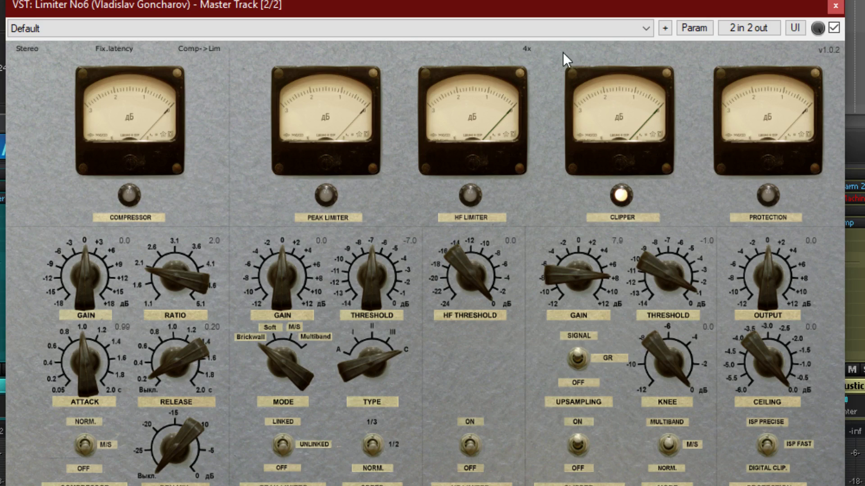
pyautogui.click(552, 0)
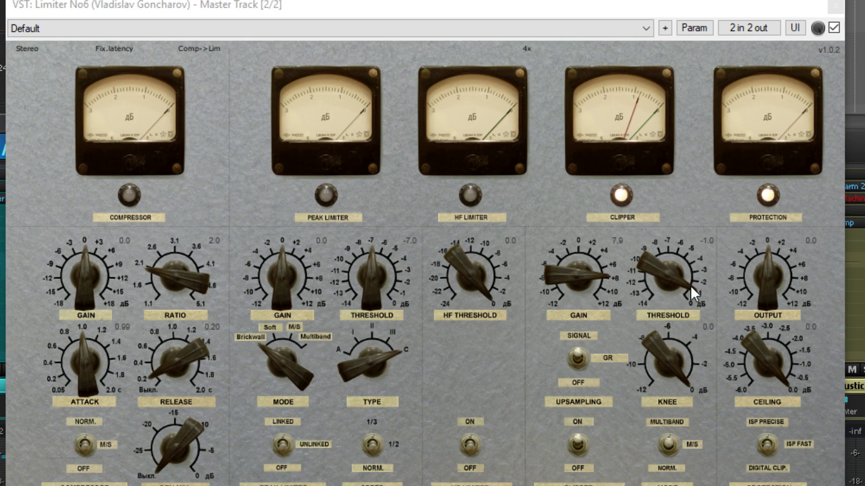
pyautogui.moveTo(727, 314); pyautogui.dragTo(759, 289)
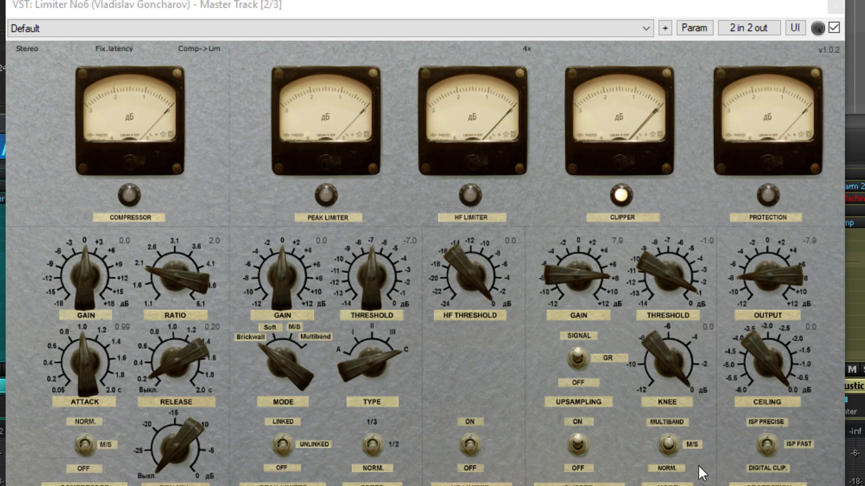
# - Switch the clipper to Multiband mode, with the clipper gain at 9.1 dB and the protection output at -9.1 dB
pyautogui.click(680, 415)
pyautogui.moveTo(611, 12); pyautogui.dragTo(628, 8)
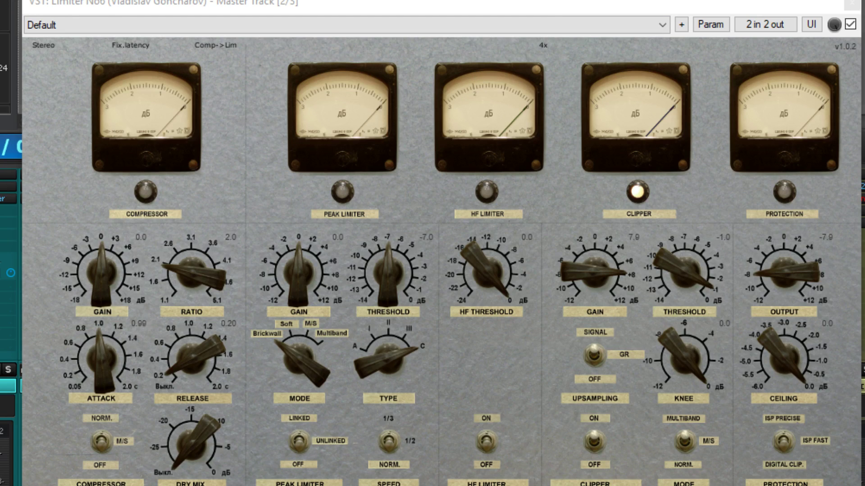
pyautogui.moveTo(487, 7); pyautogui.dragTo(483, 0)
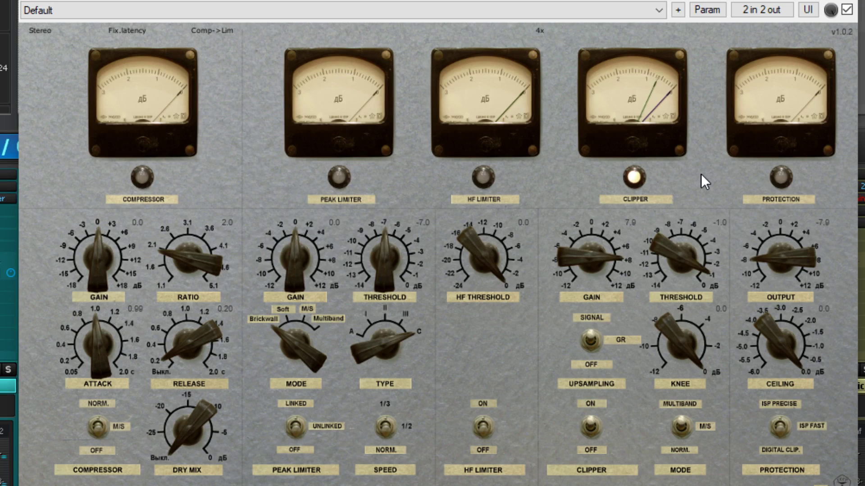
pyautogui.moveTo(586, 261); pyautogui.dragTo(588, 254)
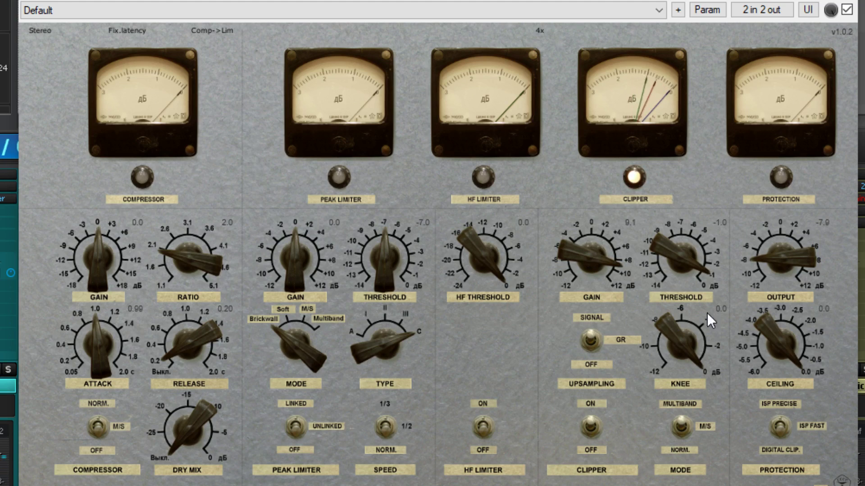
pyautogui.moveTo(769, 264); pyautogui.dragTo(768, 268)
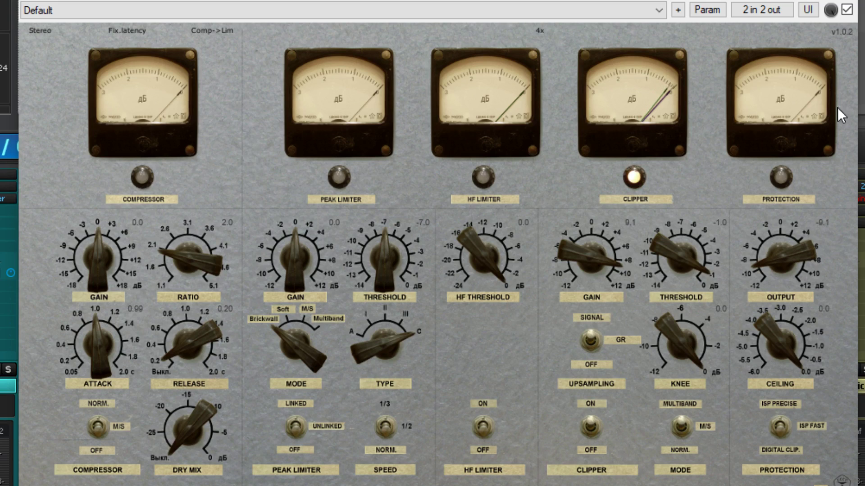
# - Compare the plug-in's processed and bypassed signal, setting the protection output to -8.0 dB
pyautogui.click(849, 9)
pyautogui.click(849, 9)
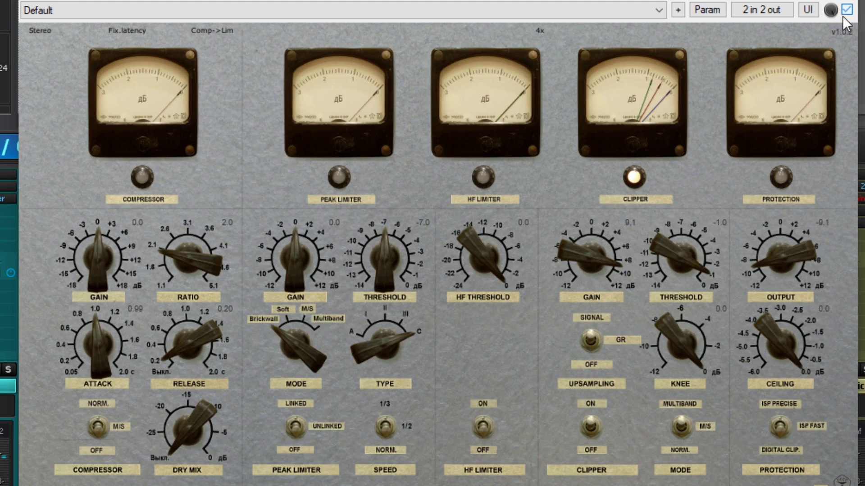
pyautogui.moveTo(784, 251); pyautogui.dragTo(787, 247)
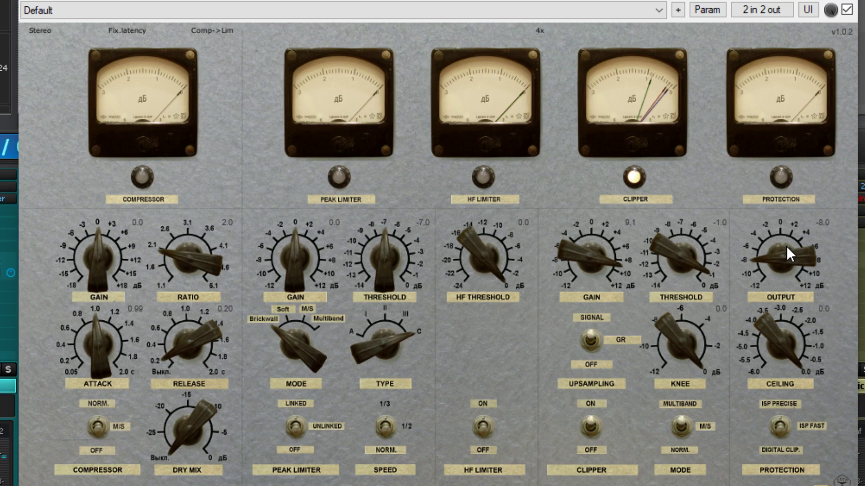
pyautogui.click(847, 10)
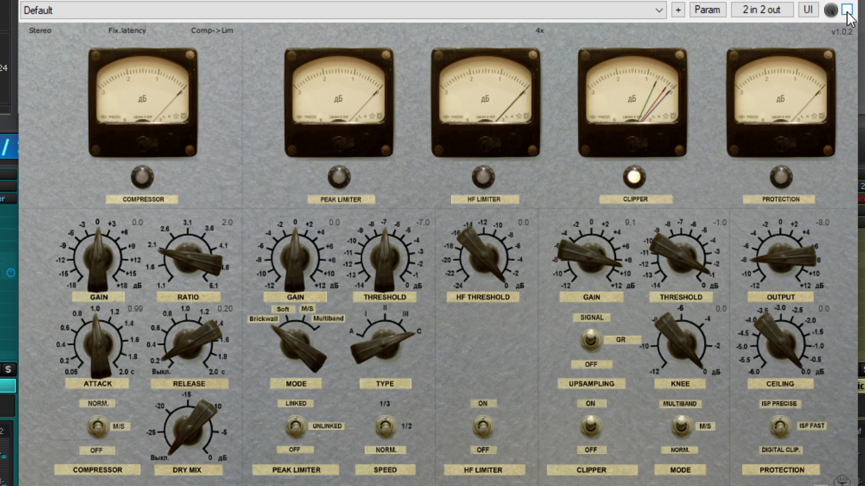
pyautogui.click(846, 11)
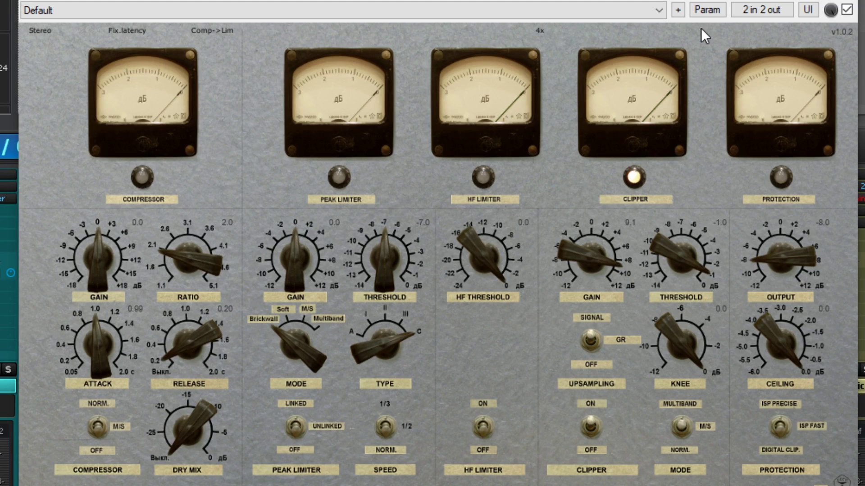
# - Switch the clipper out of Multiband mode, with its gain at 5.6 dB and output at -4.6 dB, and compare against bypass
pyautogui.click(684, 423)
pyautogui.moveTo(783, 252); pyautogui.dragTo(785, 237)
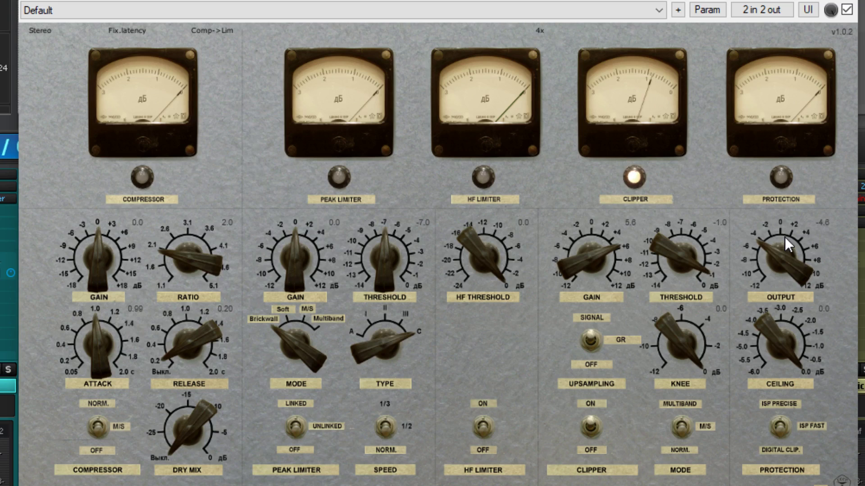
pyautogui.click(846, 11)
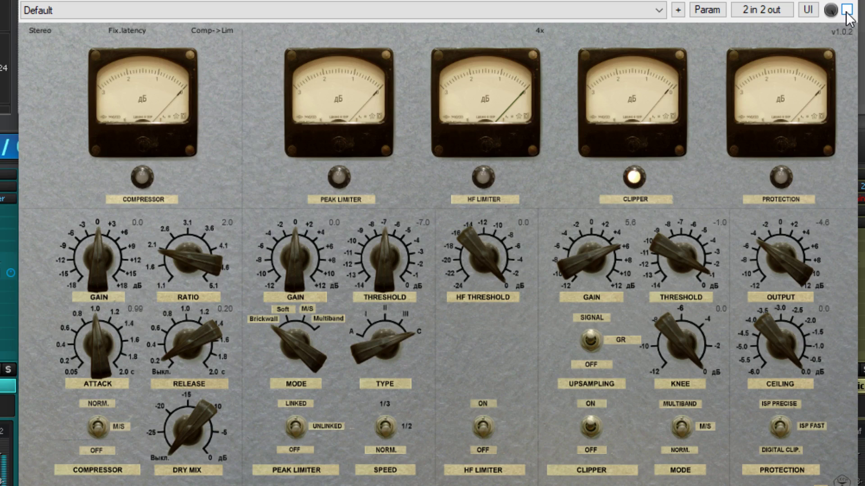
pyautogui.click(847, 11)
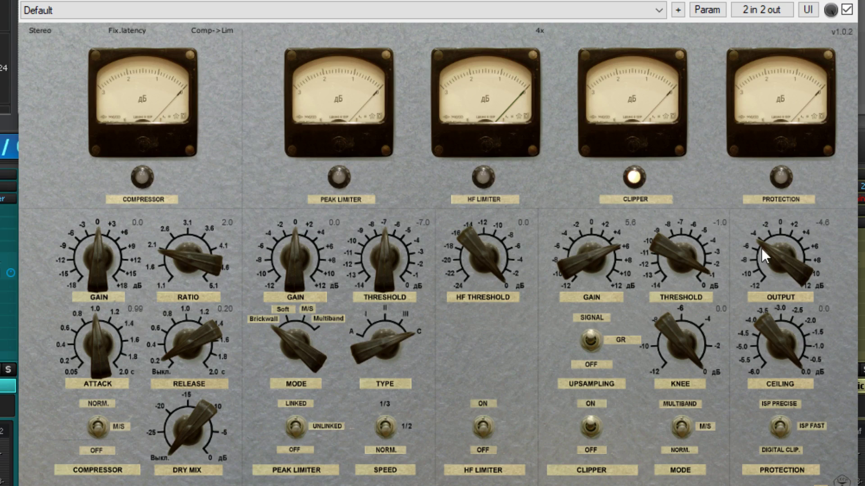
# - Turn off the clipper and reset its gain to 0.0 dB and its threshold to -7.0 dB
pyautogui.click(586, 445)
pyautogui.doubleClick(592, 255)
pyautogui.doubleClick(680, 257)
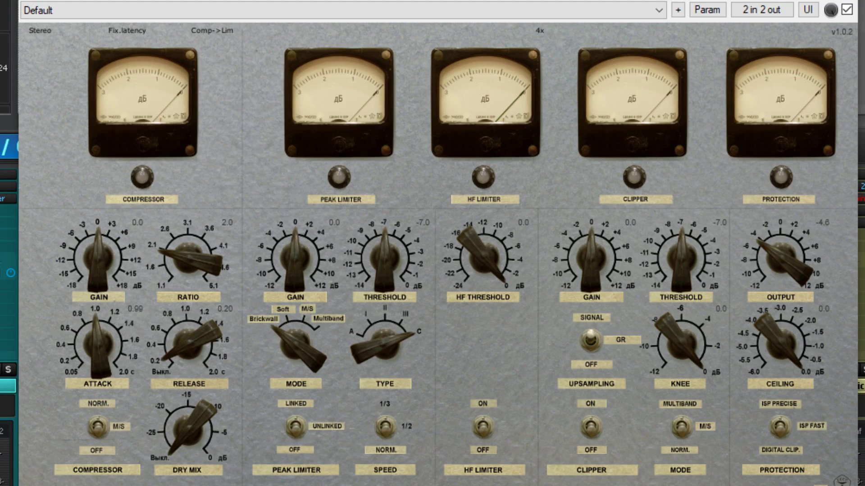
# - Set the protection ceiling to -1.0 dB and try outputs of 2.3, 9.7 and 12.0 dB, ending at -0.2 dB
pyautogui.moveTo(795, 262); pyautogui.dragTo(803, 220)
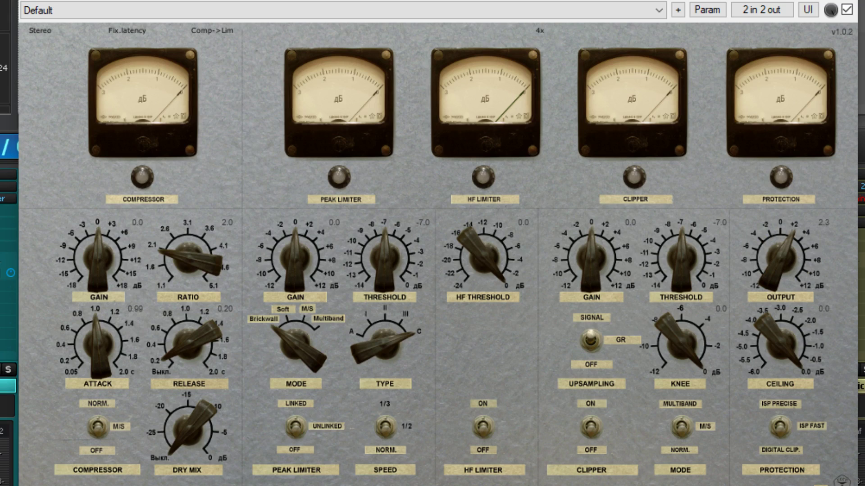
pyautogui.moveTo(790, 265); pyautogui.dragTo(793, 220)
pyautogui.moveTo(776, 337); pyautogui.dragTo(777, 355)
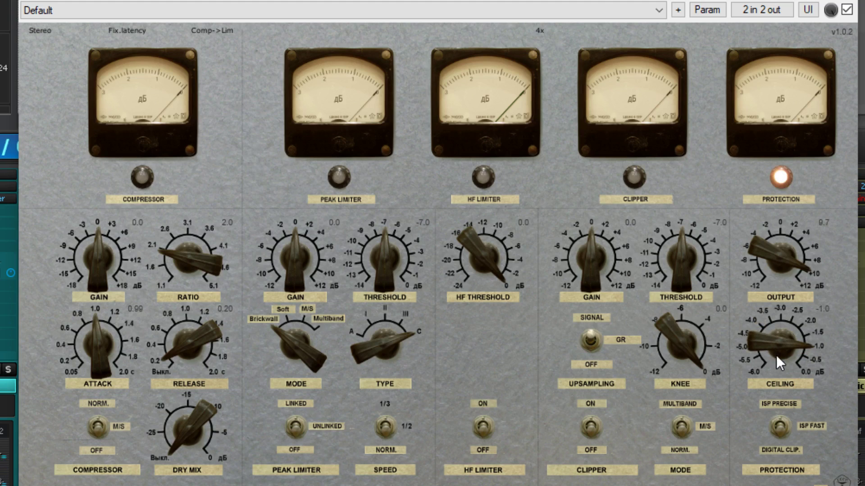
pyautogui.moveTo(773, 245); pyautogui.dragTo(774, 228)
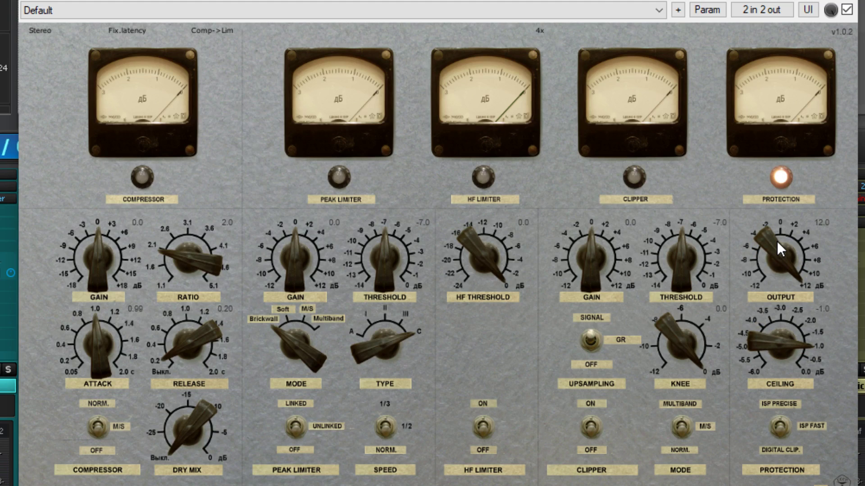
pyautogui.moveTo(777, 241); pyautogui.dragTo(756, 306)
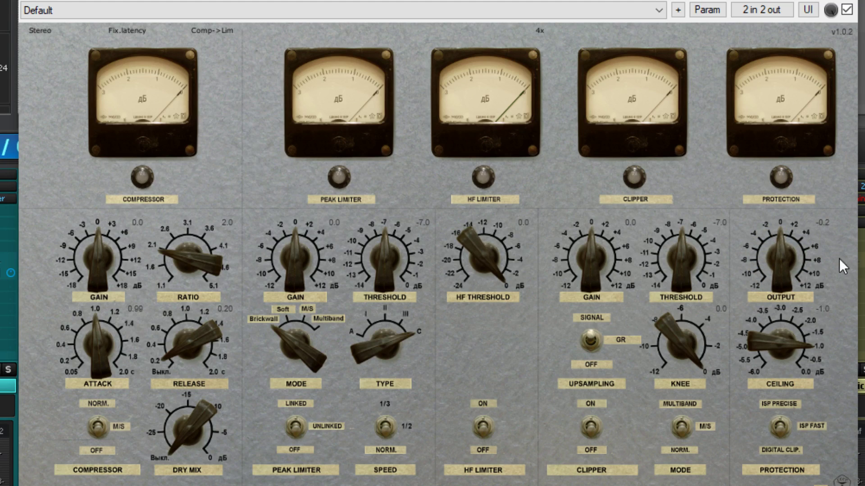
# - Switch the protection section out of Digital Clip. mode and raise its output to 4.2 dB
pyautogui.scroll(1, 807, 254)
pyautogui.click(784, 429)
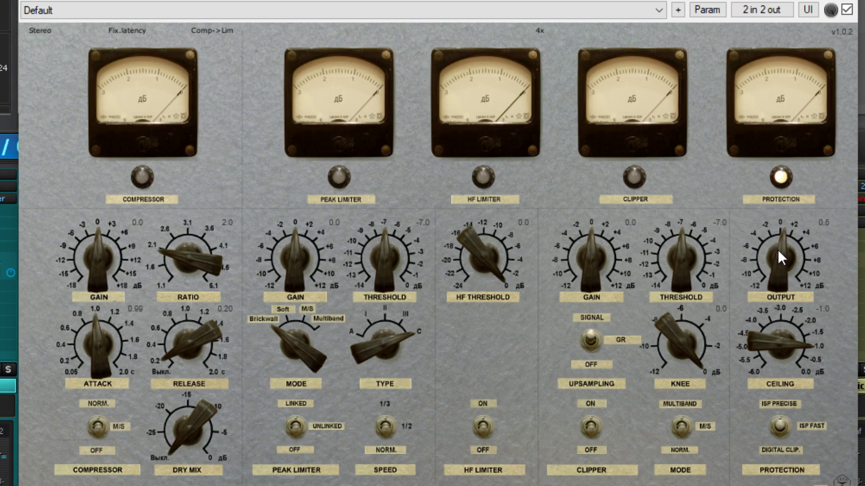
pyautogui.moveTo(777, 249); pyautogui.dragTo(781, 227)
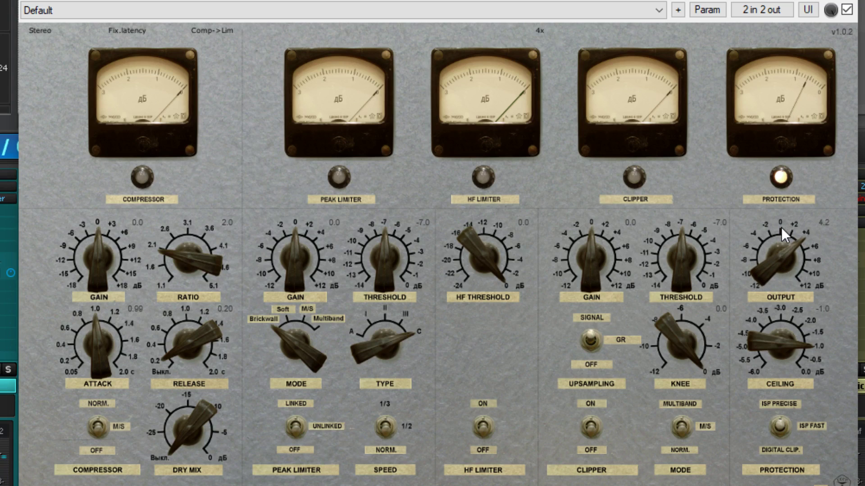
# - Cycle through the protection modes and set the section's ceiling to -0.2 dB and output to 5.3 dB
pyautogui.click(777, 426)
pyautogui.click(777, 427)
pyautogui.click(778, 429)
pyautogui.moveTo(781, 333)
pyautogui.mouseDown()
pyautogui.moveTo(781, 308)
pyautogui.moveTo(774, 327)
pyautogui.mouseUp()
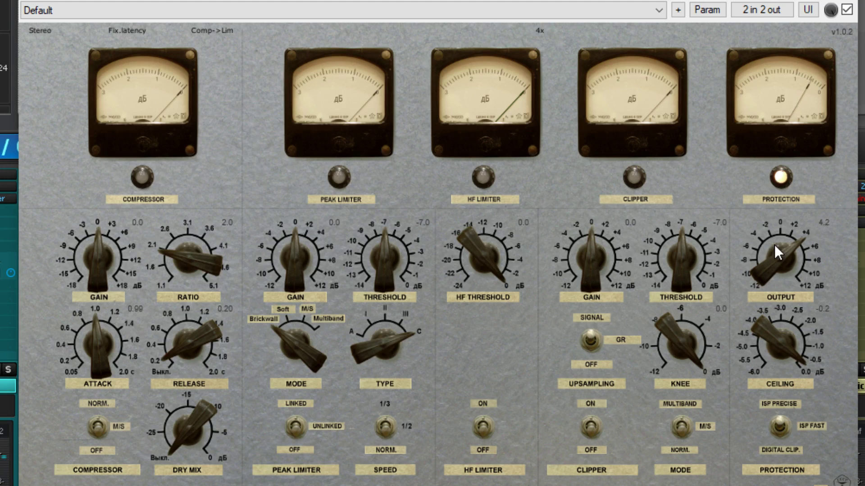
pyautogui.moveTo(777, 251); pyautogui.dragTo(777, 242)
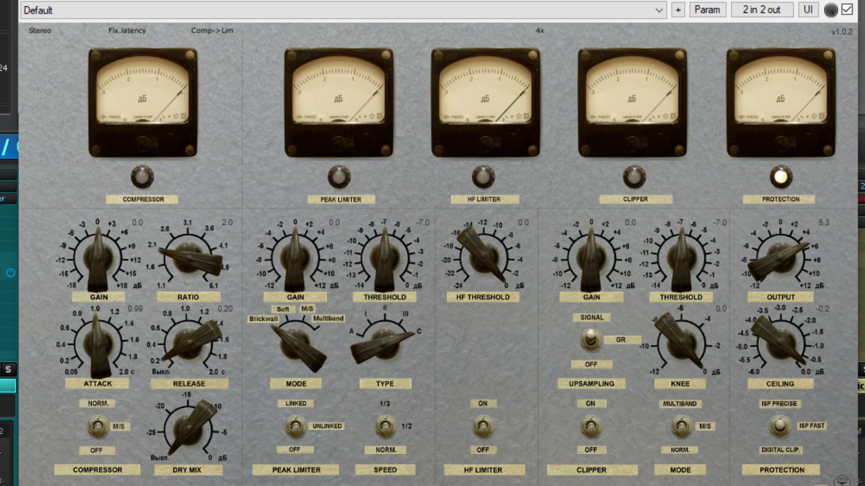
# - Return both the protection output and its ceiling to 0.0 dB
pyautogui.moveTo(778, 287); pyautogui.dragTo(765, 270)
pyautogui.moveTo(786, 346); pyautogui.dragTo(798, 324)
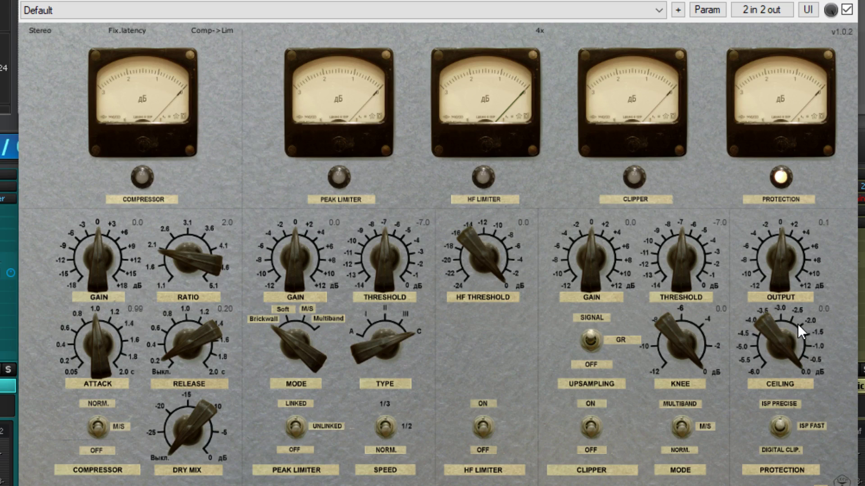
pyautogui.scroll(-1, 800, 260)
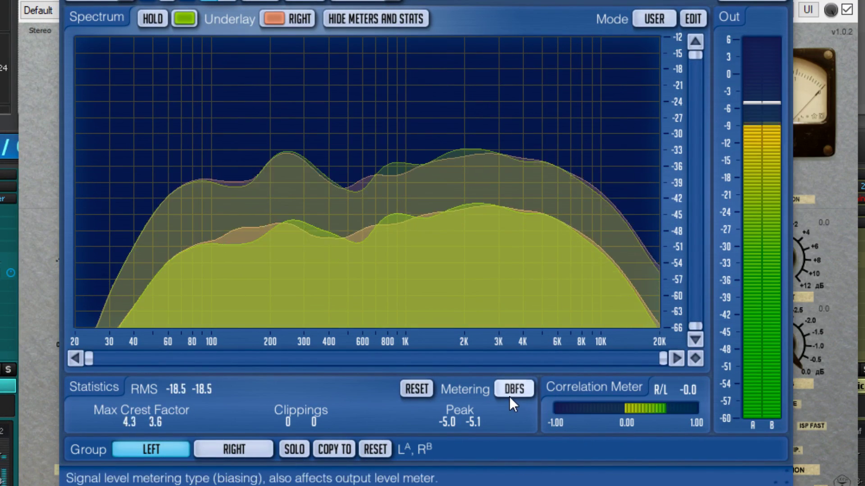
# - In Voxengo SPAN, set the metering type to DBFS+3 and reset the level statistics
pyautogui.click(513, 390)
pyautogui.click(530, 271)
pyautogui.click(418, 390)
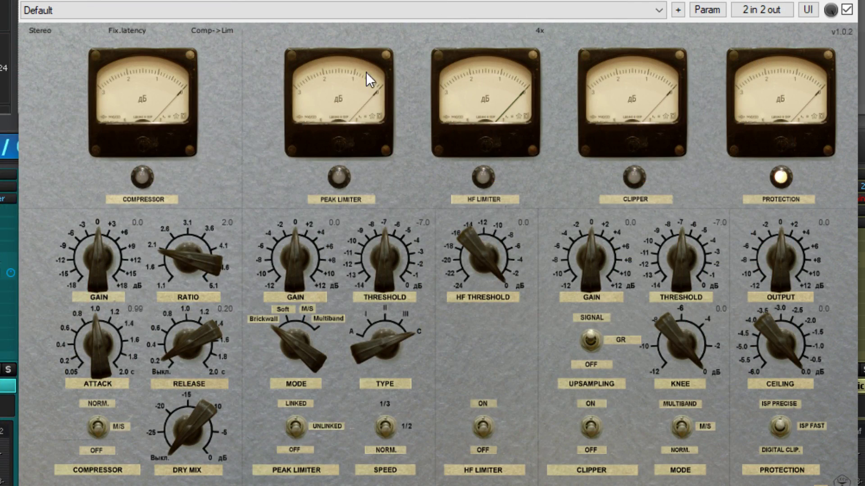
# - Switch on the Limiter No6 compressor with gain 3.4 dB, attack 0.50 and release 0.14, and reset the statistics in SPAN
pyautogui.moveTo(98, 261); pyautogui.dragTo(98, 252)
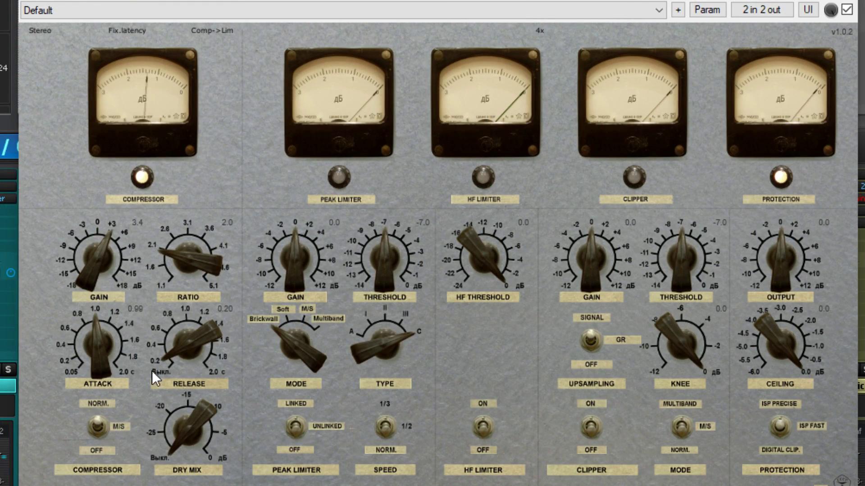
pyautogui.moveTo(96, 344); pyautogui.dragTo(95, 367)
pyautogui.moveTo(197, 341); pyautogui.dragTo(175, 360)
pyautogui.hotkey('alt', 'Tab')
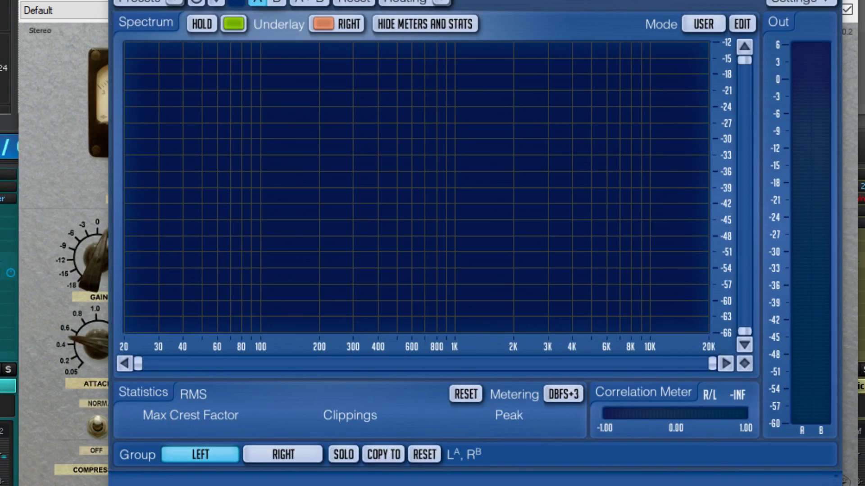
pyautogui.click(460, 389)
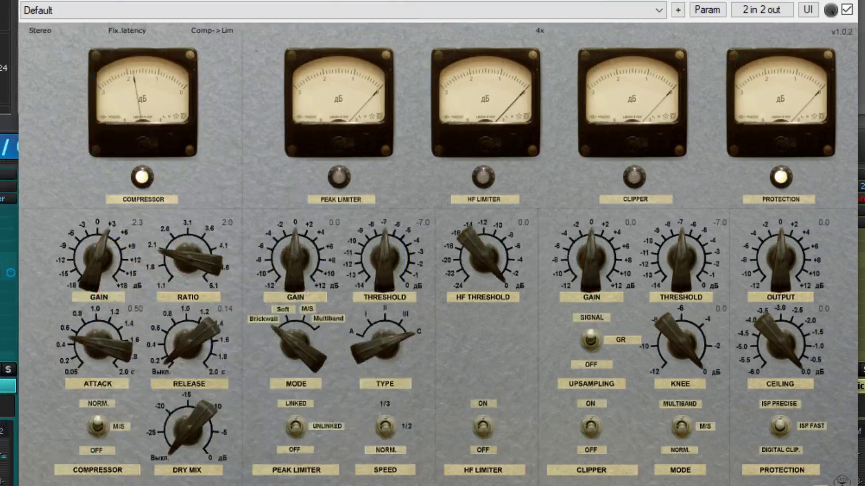
# - Back in Limiter No6, set the compressor's gain to 1.1 dB, ratio to 1.5, attack to 0.98 and release to 0.09
pyautogui.hotkey('alt', 'Tab')
pyautogui.moveTo(172, 262); pyautogui.dragTo(174, 271)
# - Switch on the peak limiter with its gain at 2.8 dB and its threshold at -1.4 dB
pyautogui.moveTo(308, 255); pyautogui.dragTo(311, 249)
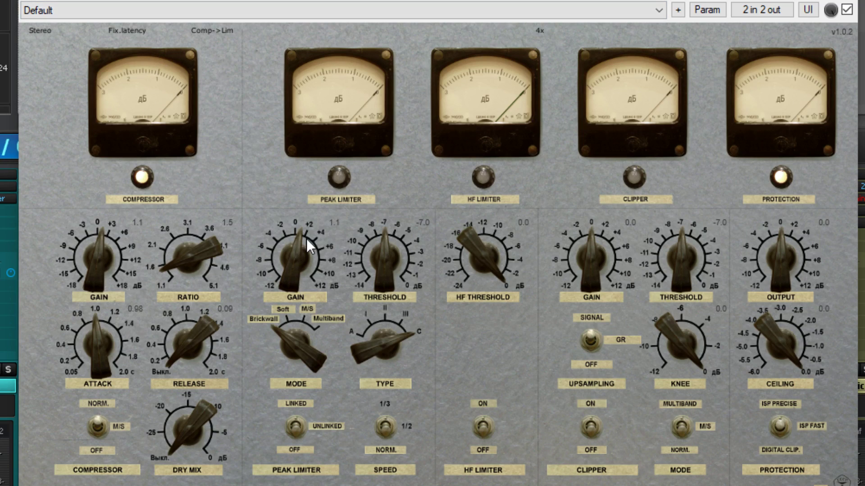
pyautogui.moveTo(389, 254); pyautogui.dragTo(396, 196)
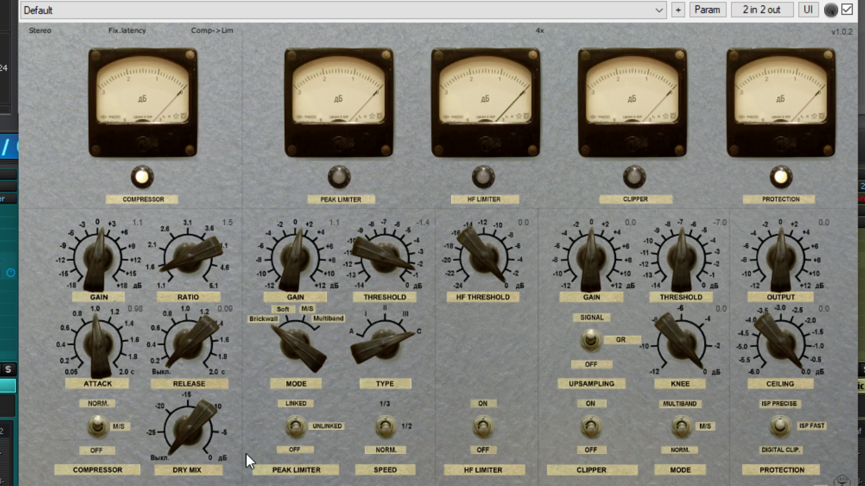
pyautogui.click(298, 423)
pyautogui.moveTo(306, 254); pyautogui.dragTo(310, 245)
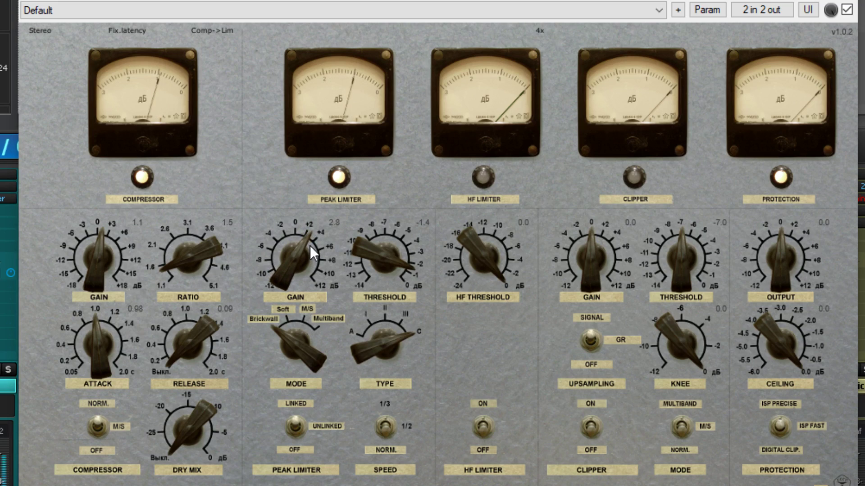
# - Raise the peak limiter's threshold to -0.9 dB and its gain to 3.4 dB
pyautogui.moveTo(364, 251); pyautogui.dragTo(358, 247)
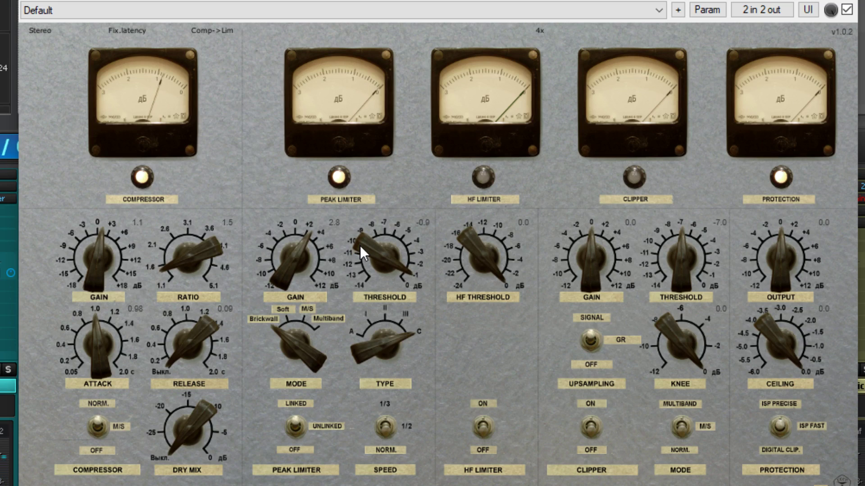
pyautogui.moveTo(359, 248); pyautogui.dragTo(360, 245)
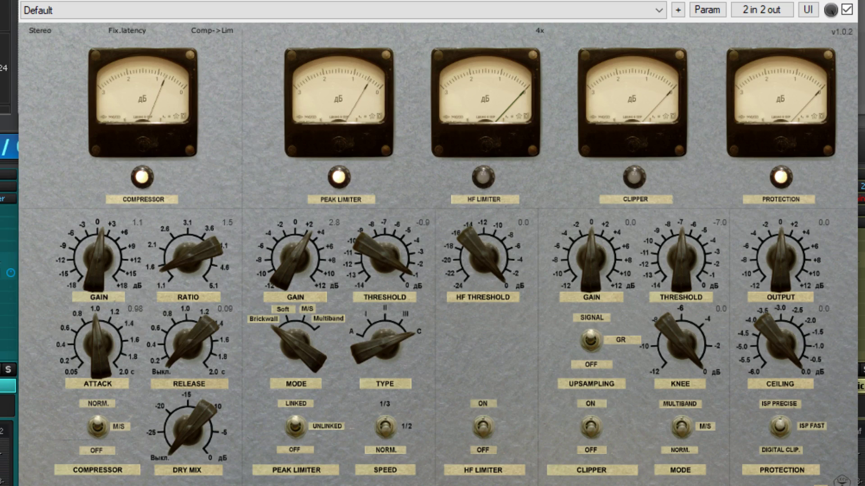
pyautogui.moveTo(290, 253); pyautogui.dragTo(293, 251)
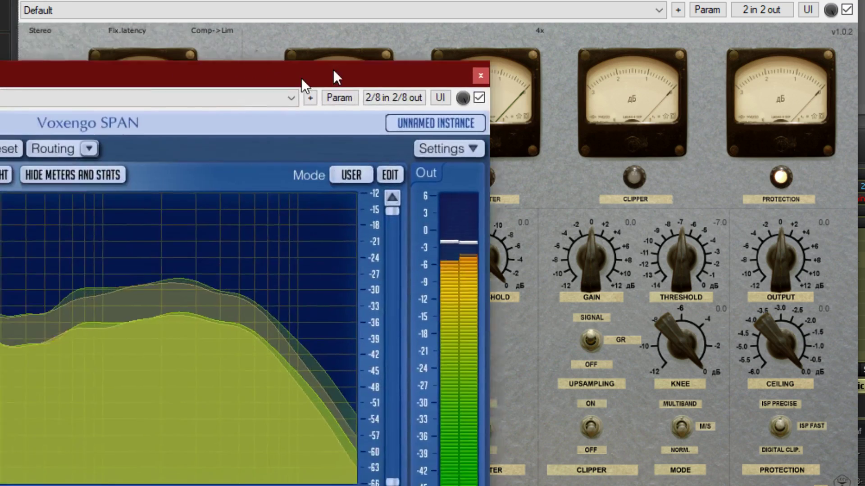
# - Reposition the Voxengo SPAN window to bring its statistics into view and reset them
pyautogui.moveTo(332, 77); pyautogui.dragTo(641, 2)
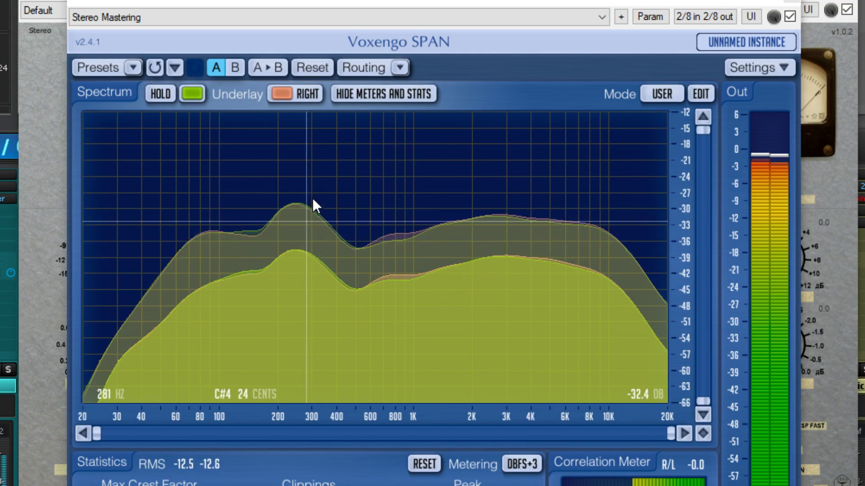
pyautogui.moveTo(338, 18); pyautogui.dragTo(358, 0)
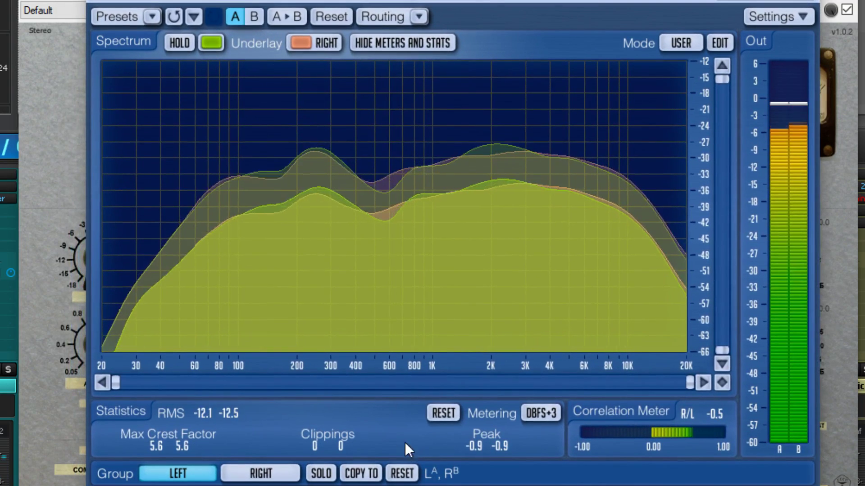
pyautogui.click(458, 412)
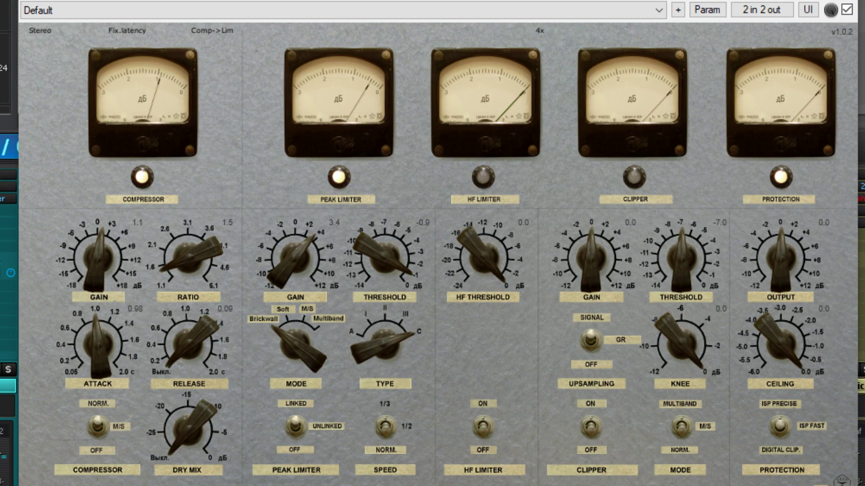
# - Switch on the HF limiter with a -6.1 dB threshold and the clipper with 2.0 dB gain and a -1.0 dB threshold
pyautogui.click(482, 427)
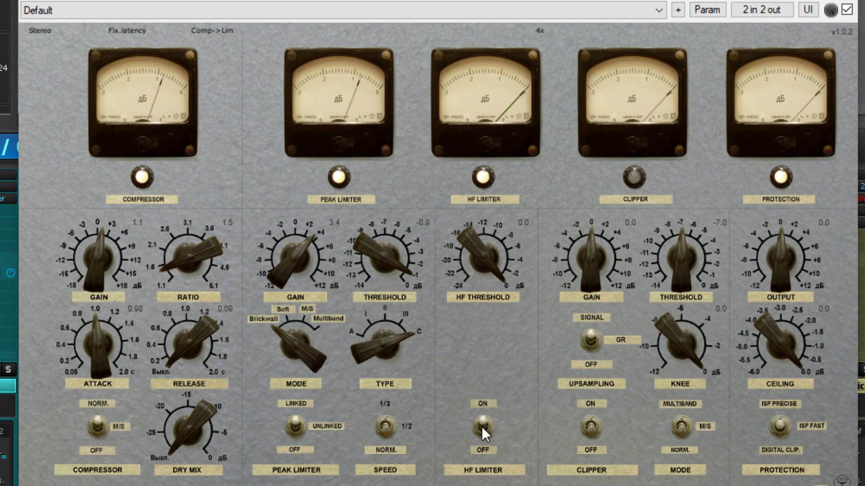
pyautogui.moveTo(489, 282)
pyautogui.mouseDown()
pyautogui.moveTo(491, 261)
pyautogui.moveTo(477, 282)
pyautogui.mouseUp()
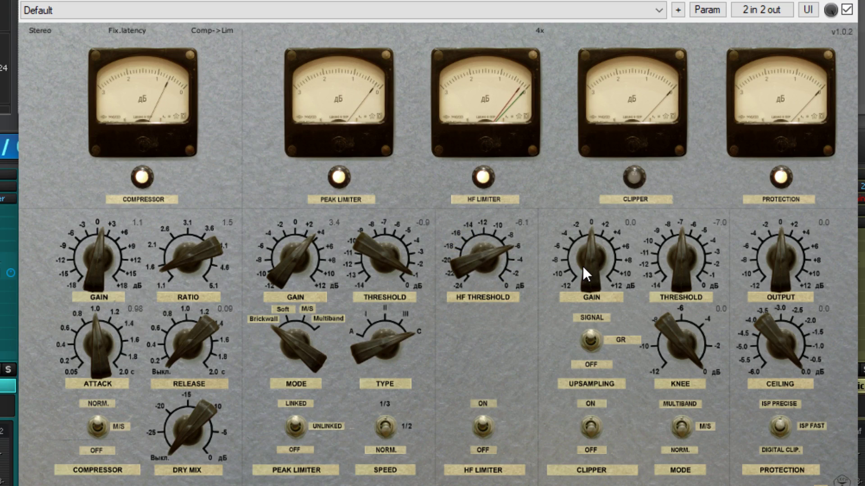
pyautogui.moveTo(588, 255); pyautogui.dragTo(591, 273)
pyautogui.click(592, 428)
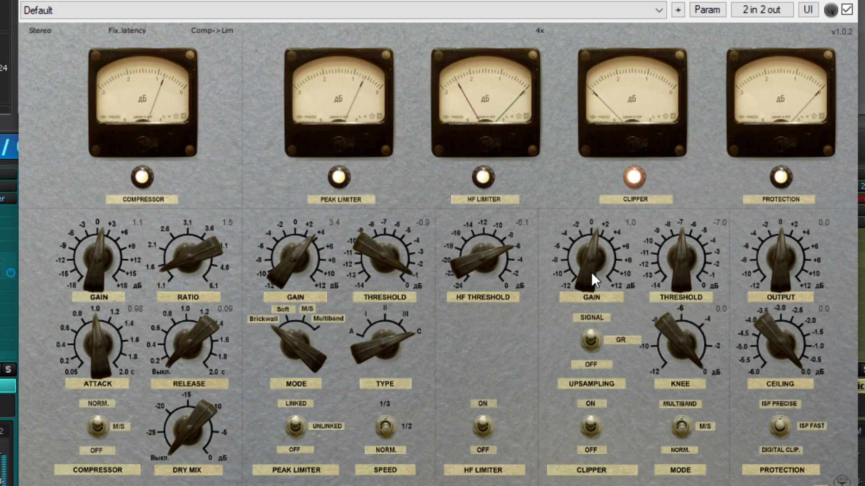
pyautogui.moveTo(682, 226); pyautogui.dragTo(679, 199)
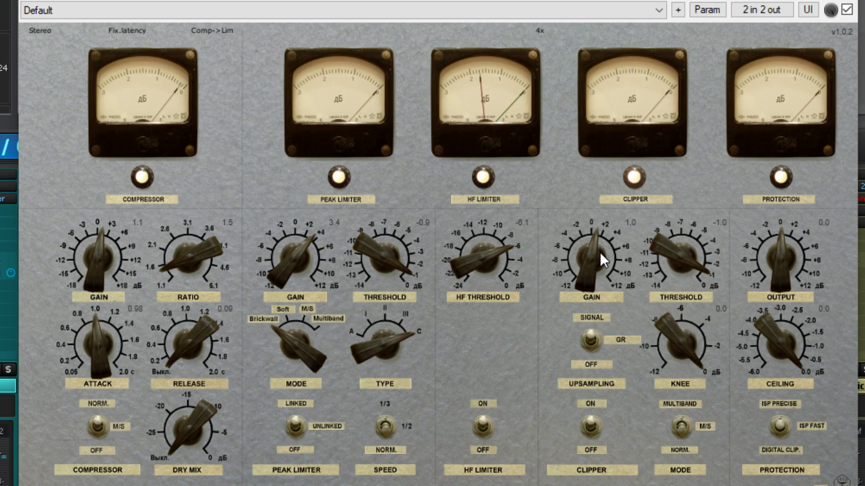
pyautogui.scroll(2, 598, 254)
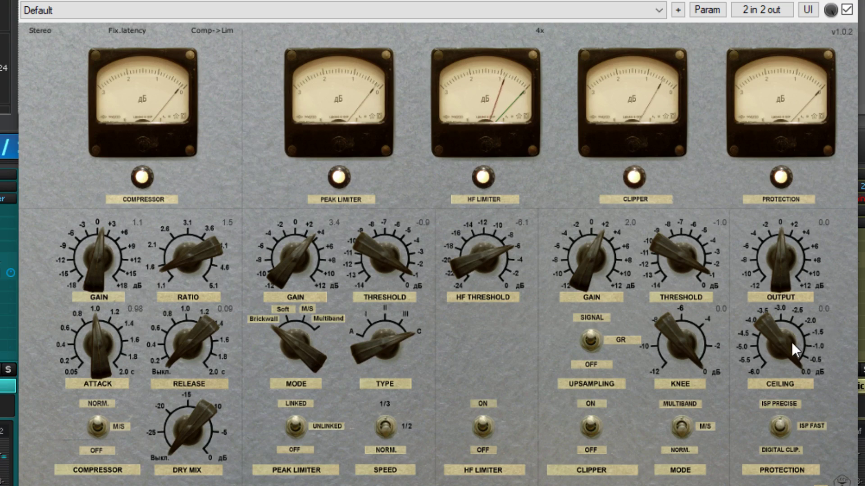
# - Set the protection section's ceiling to -0.2 dB and its output to 1.4 dB
pyautogui.scroll(-2, 787, 338)
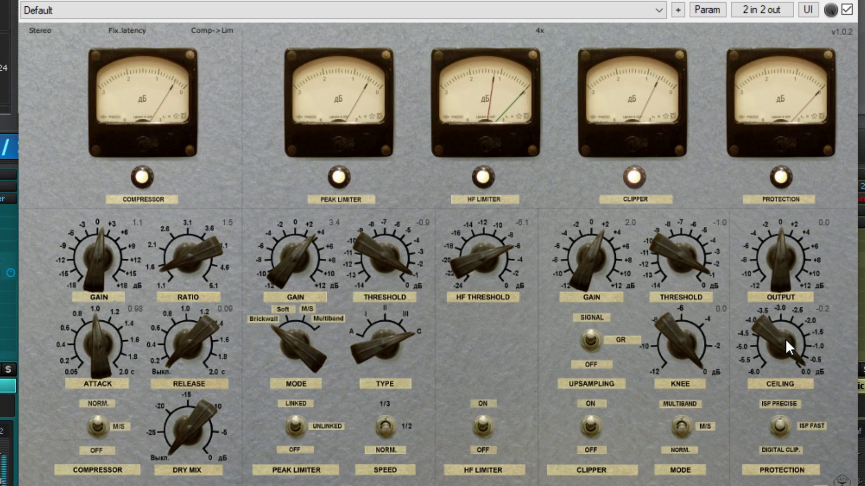
pyautogui.moveTo(779, 265); pyautogui.dragTo(783, 258)
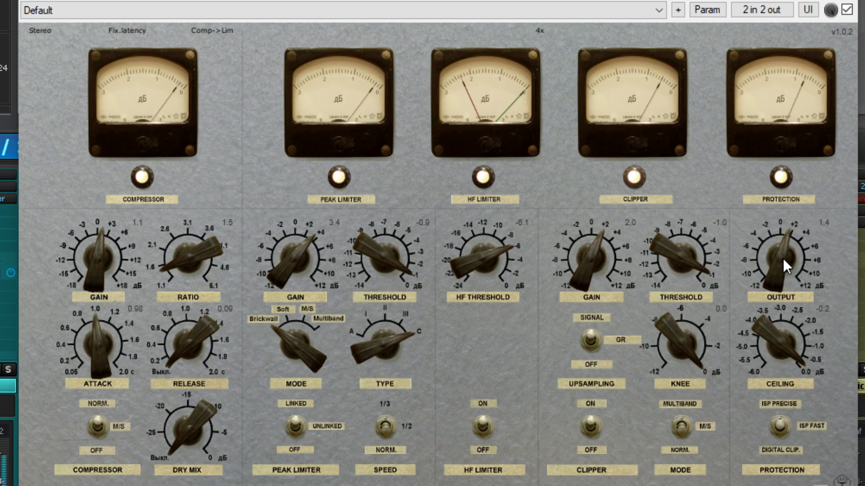
pyautogui.click(784, 428)
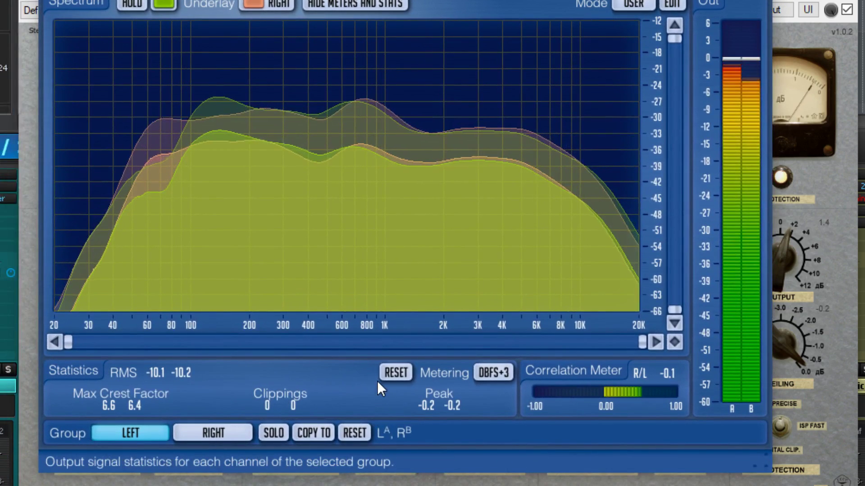
# - Reset the statistics in Voxengo SPAN, and compare the sound with Limiter No6 bypassed and re-enabled
pyautogui.click(395, 373)
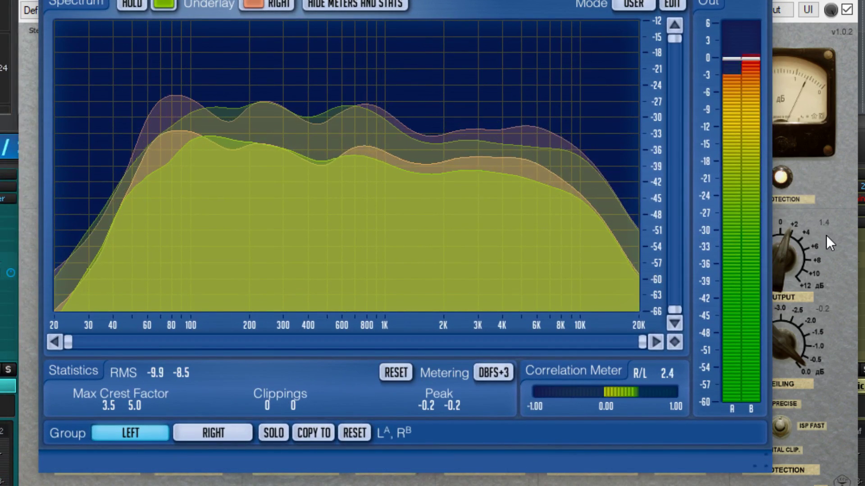
pyautogui.click(384, 379)
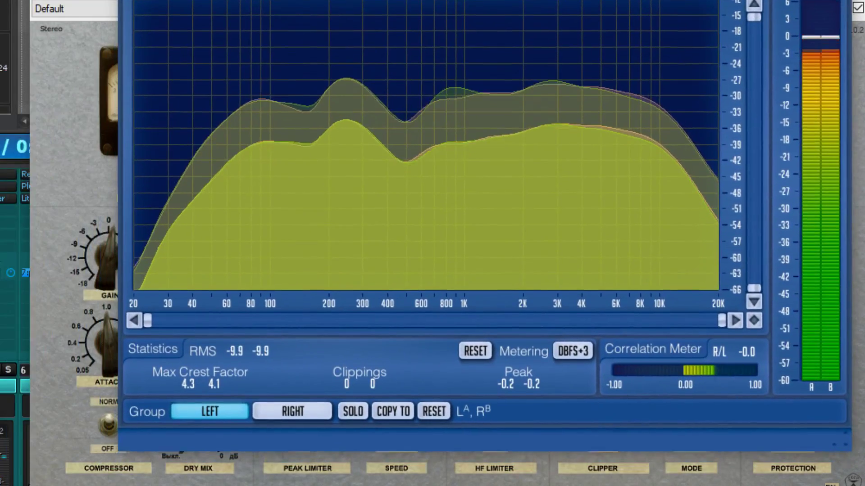
pyautogui.click(475, 345)
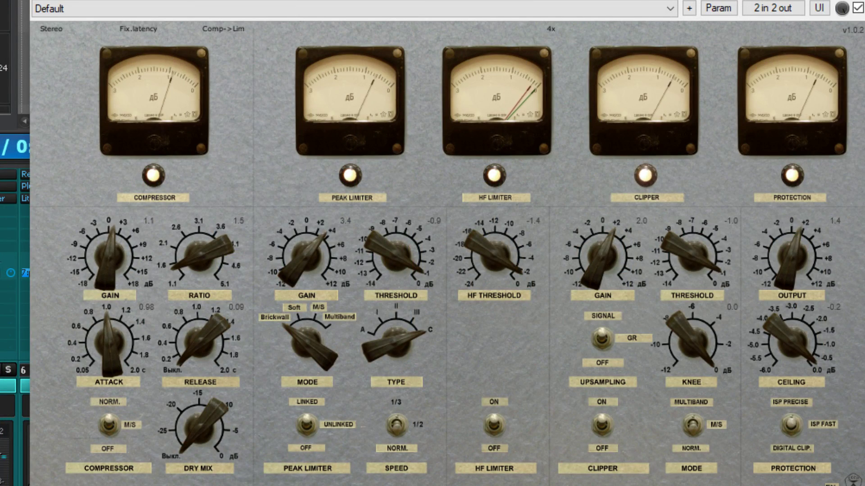
pyautogui.click(859, 9)
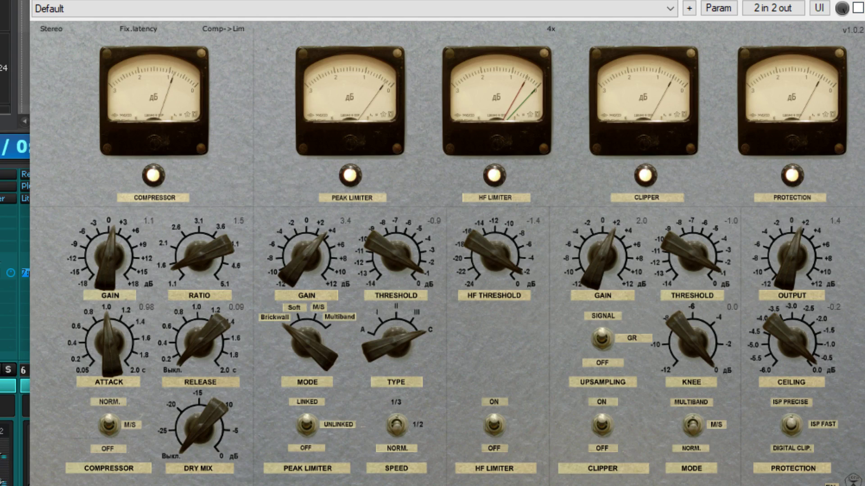
pyautogui.click(859, 9)
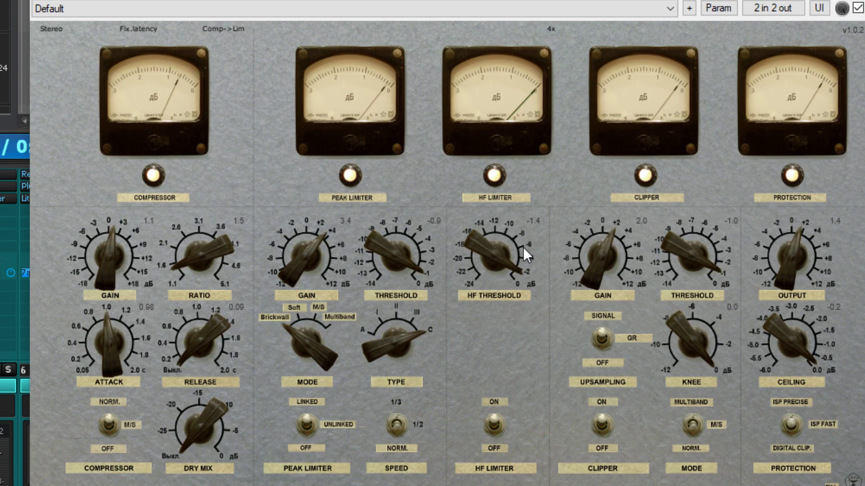
# - Set the HF limiter's threshold to -2.5 dB and the protection output to -6.2 dB
pyautogui.moveTo(498, 253); pyautogui.dragTo(497, 258)
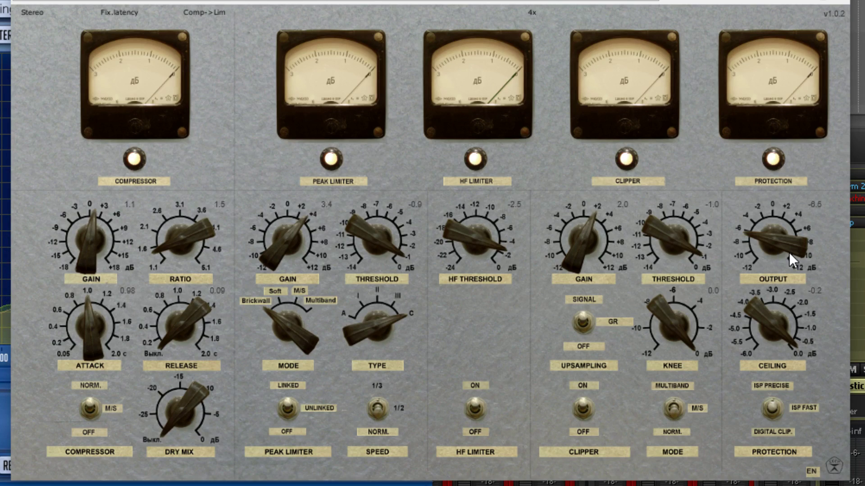
pyautogui.scroll(2, 788, 253)
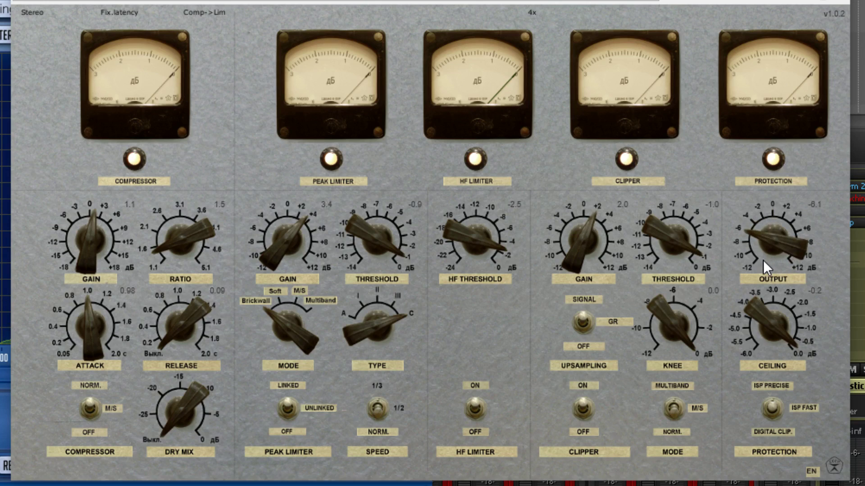
pyautogui.scroll(-2, 763, 260)
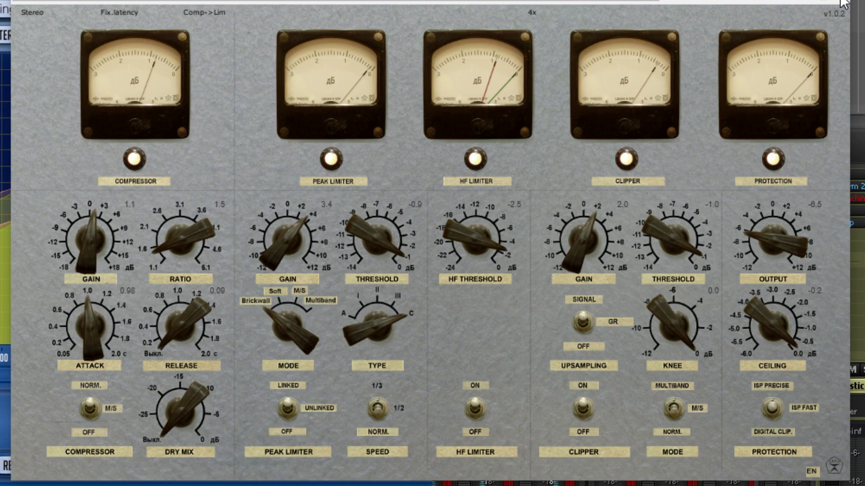
pyautogui.moveTo(773, 244); pyautogui.dragTo(772, 242)
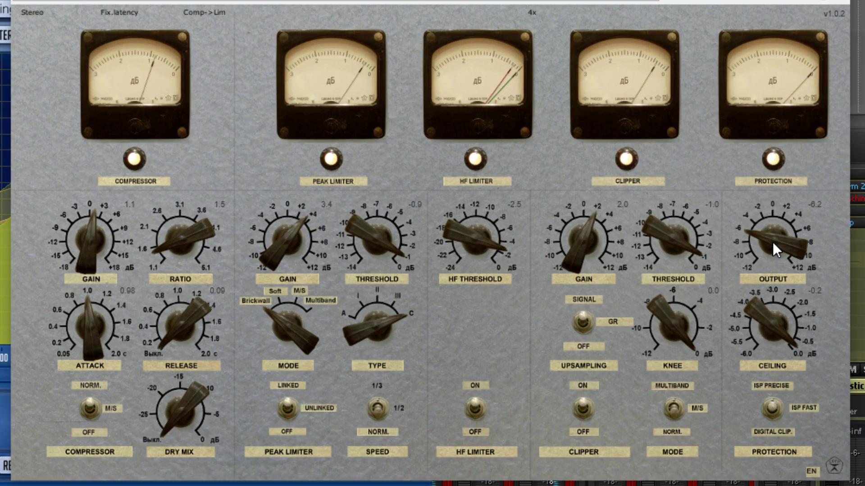
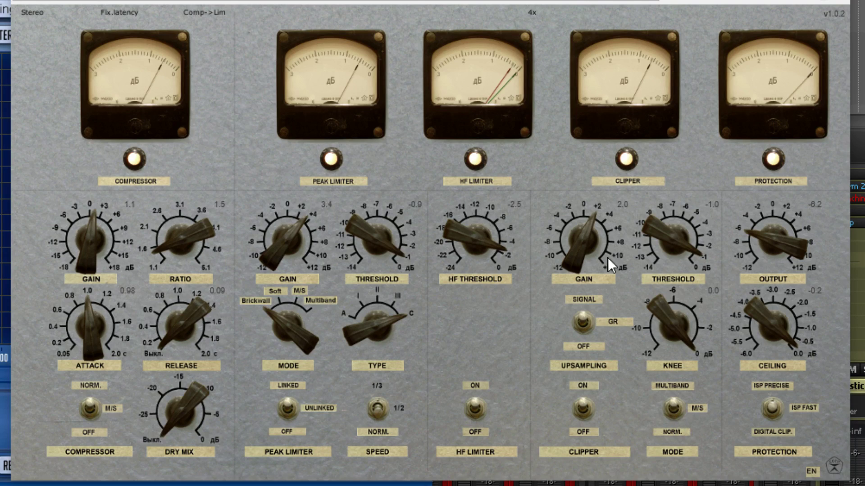
# - Set the protection output to 0.0 dB and the clipper's gain to 4.7 dB, checking playback levels against freshly reset SPAN statistics
pyautogui.moveTo(607, 256); pyautogui.dragTo(664, 484)
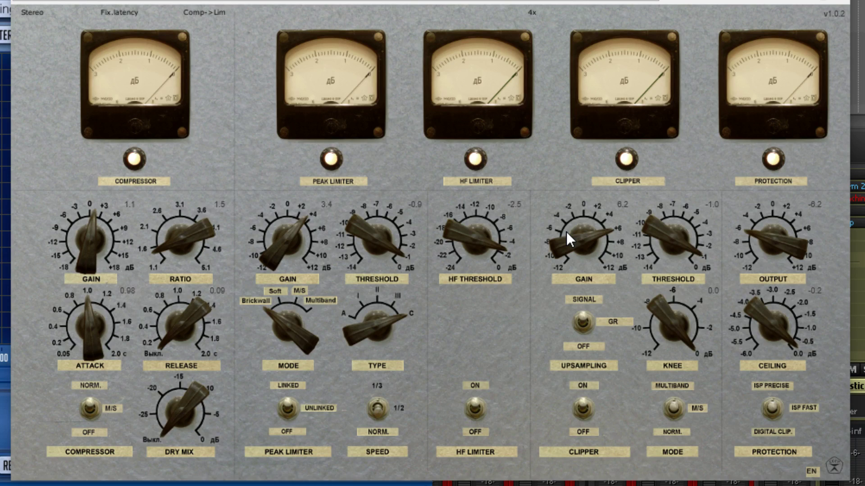
pyautogui.moveTo(753, 246); pyautogui.dragTo(791, 215)
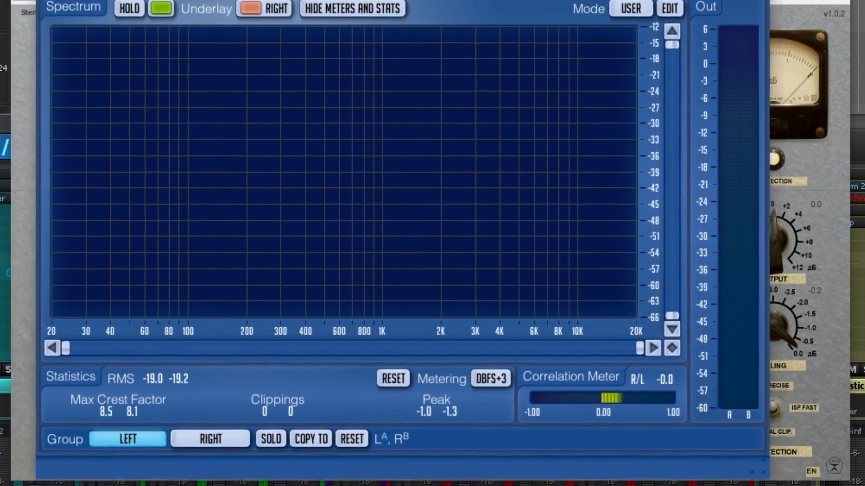
pyautogui.press('space')
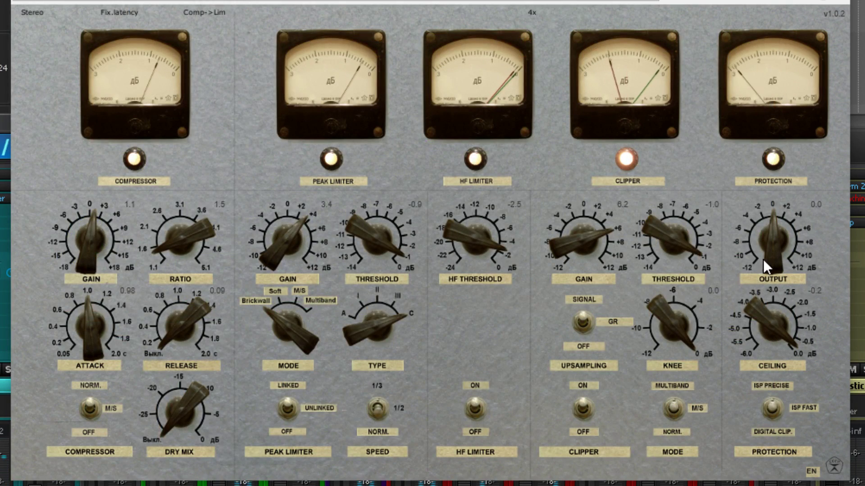
pyautogui.moveTo(587, 223); pyautogui.dragTo(583, 240)
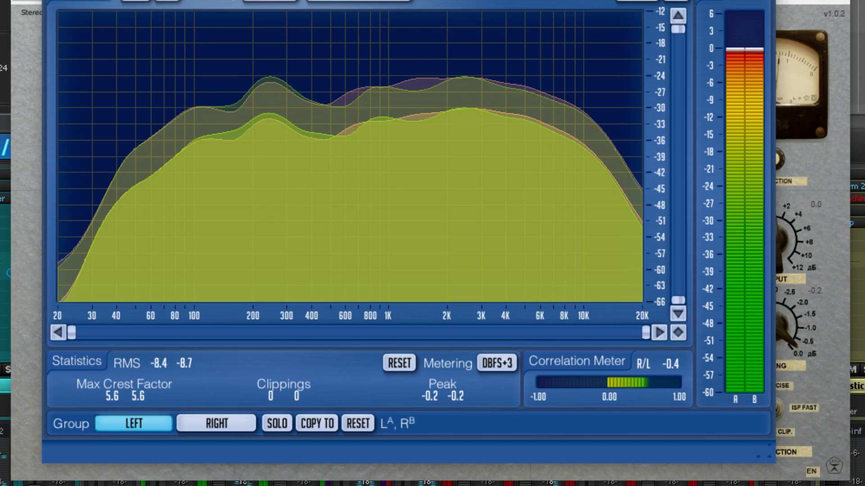
pyautogui.click(400, 365)
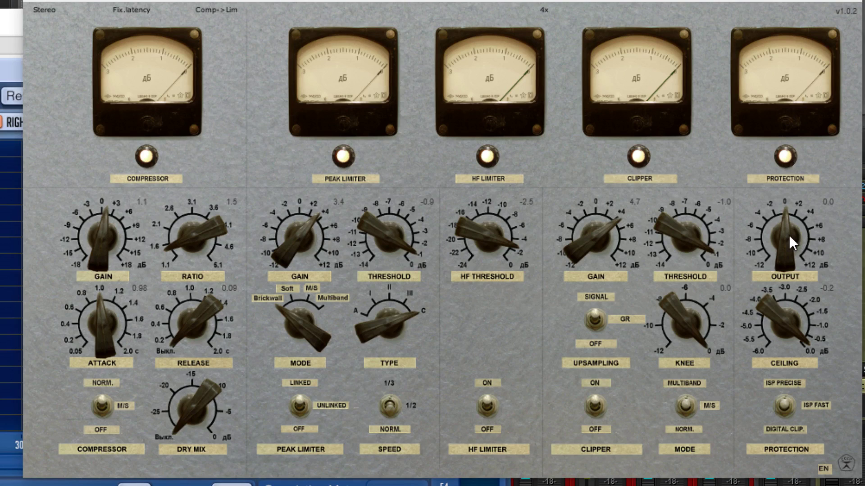
# - Set the output to 2.6 dB, clipper gain to 1.6 dB and peak limiter gain to 4.9 dB, and widen the protection meter's scale
pyautogui.moveTo(789, 237); pyautogui.dragTo(800, 227)
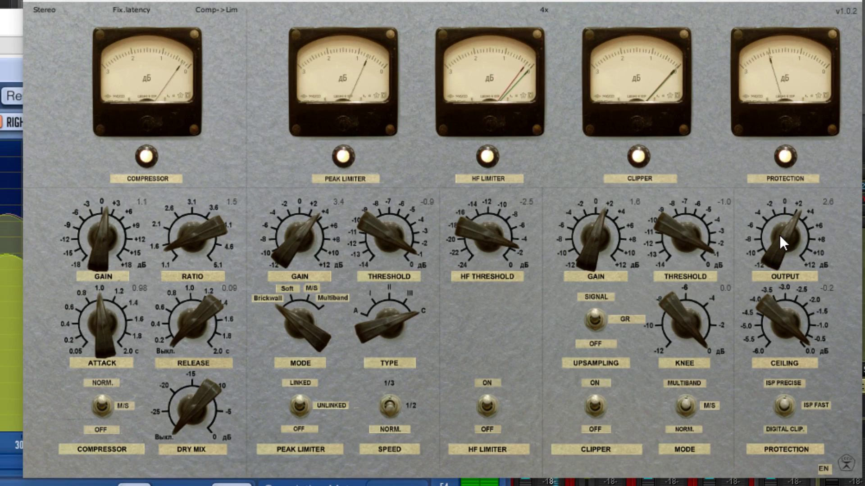
pyautogui.moveTo(275, 233); pyautogui.dragTo(301, 228)
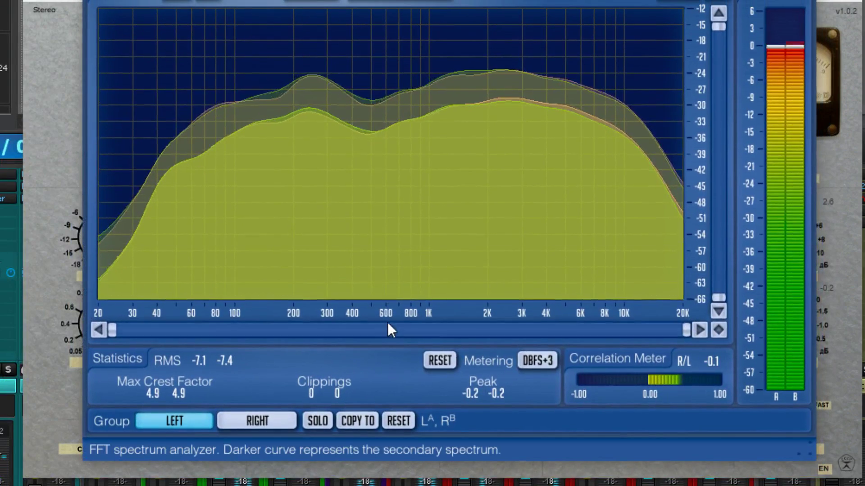
pyautogui.click(440, 360)
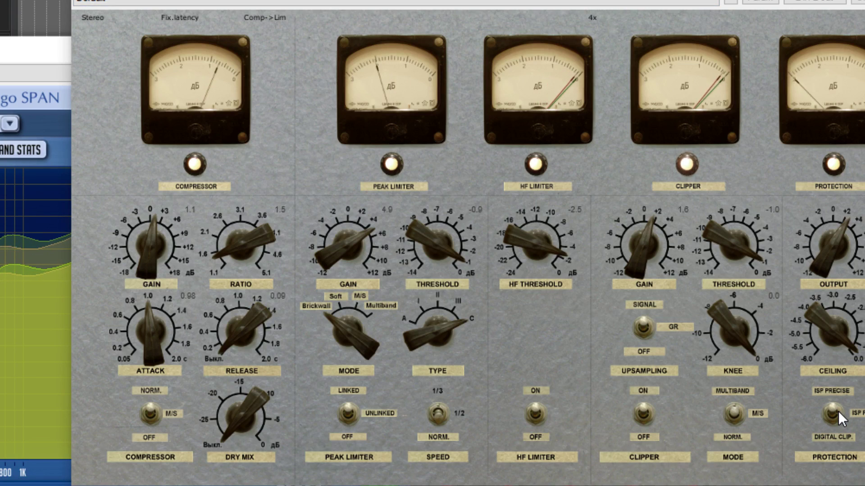
pyautogui.click(840, 98)
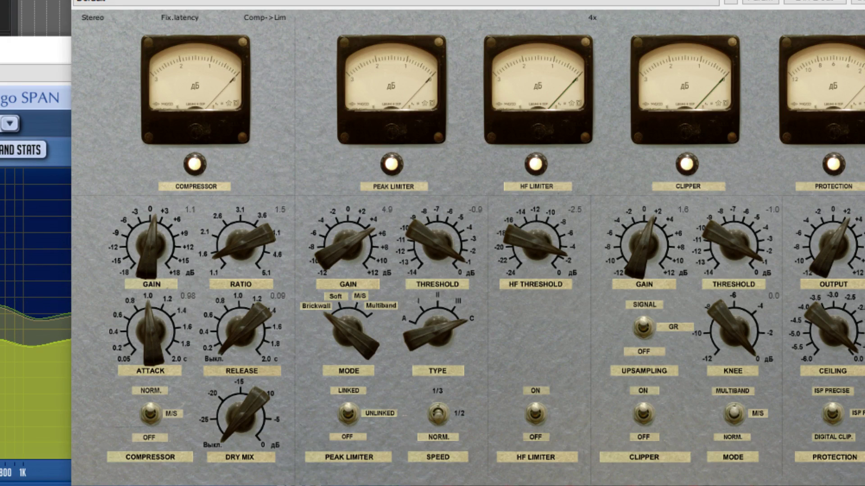
# - Load the built-in Mix BUSS preset in Limiter No6
pyautogui.click(497, 4)
pyautogui.click(497, 4)
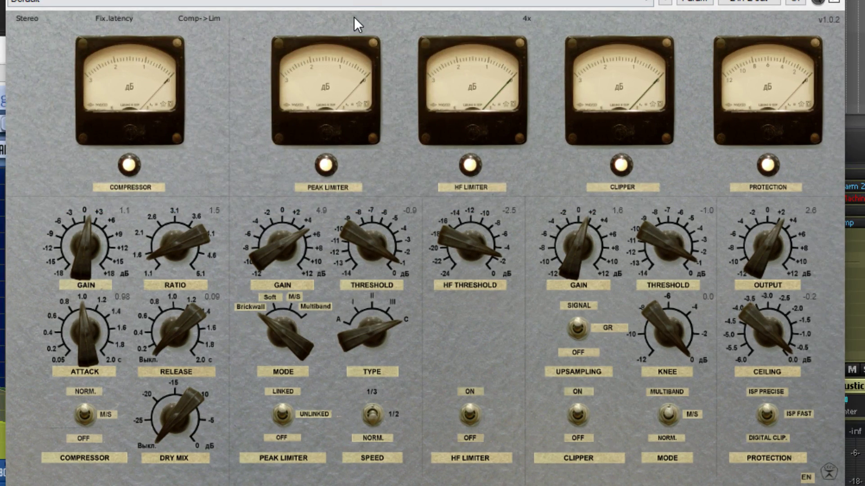
pyautogui.click(429, 4)
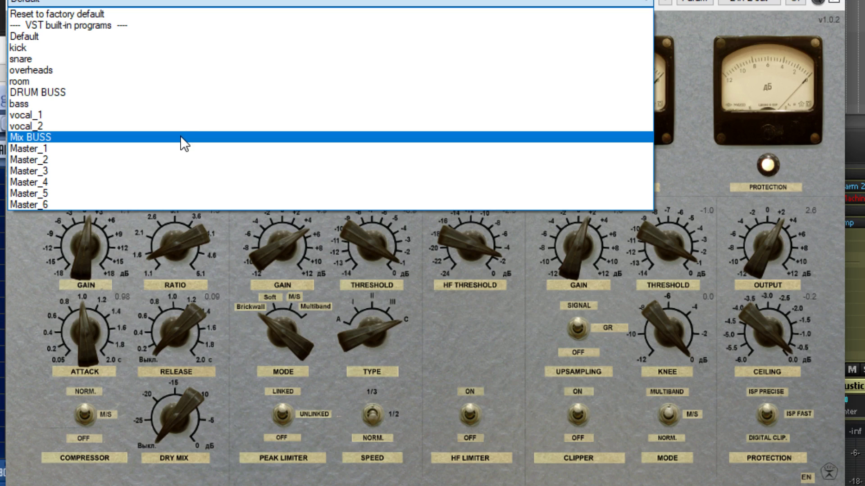
pyautogui.click(180, 137)
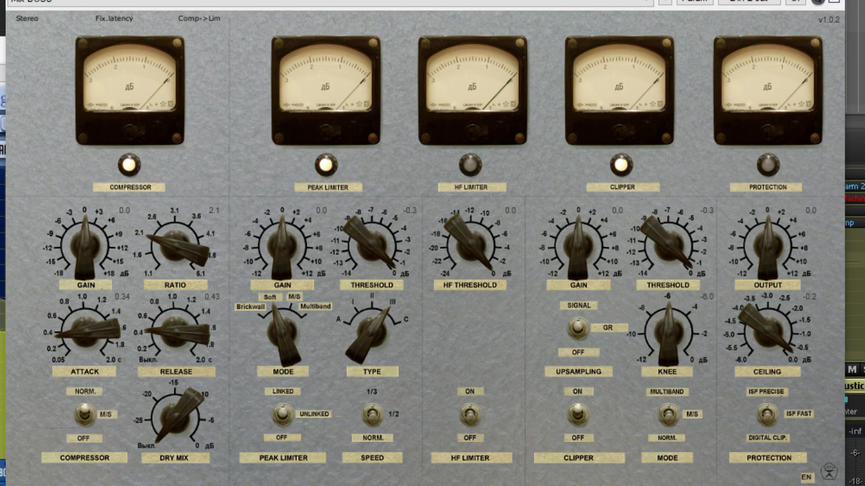
# - Load the built-in Master_1 preset and reset the SPAN statistics to measure its levels
pyautogui.click(158, 2)
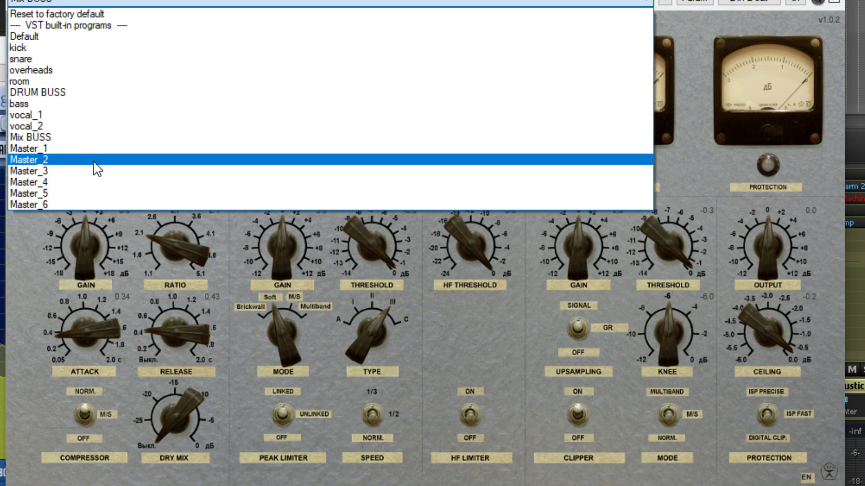
pyautogui.click(112, 149)
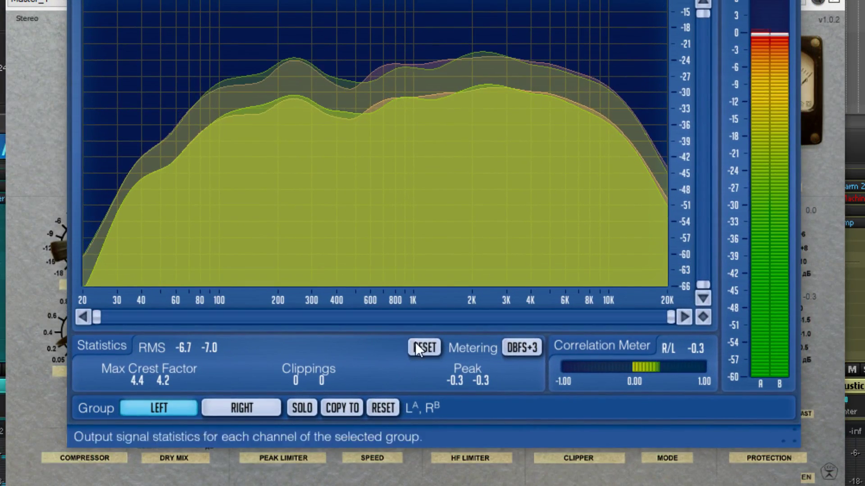
pyautogui.click(415, 343)
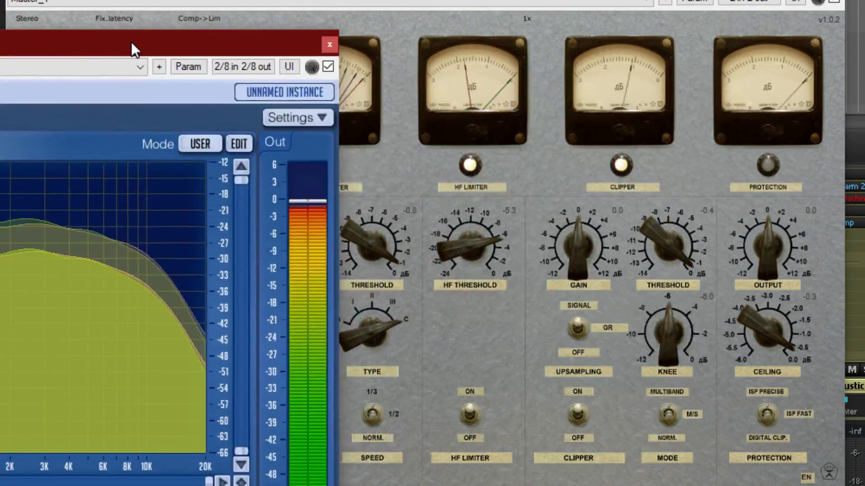
# - Bring the Limiter No6 window in front of SPAN and load its built-in Master_2 preset
pyautogui.moveTo(131, 48); pyautogui.dragTo(240, 64)
pyautogui.click(359, 5)
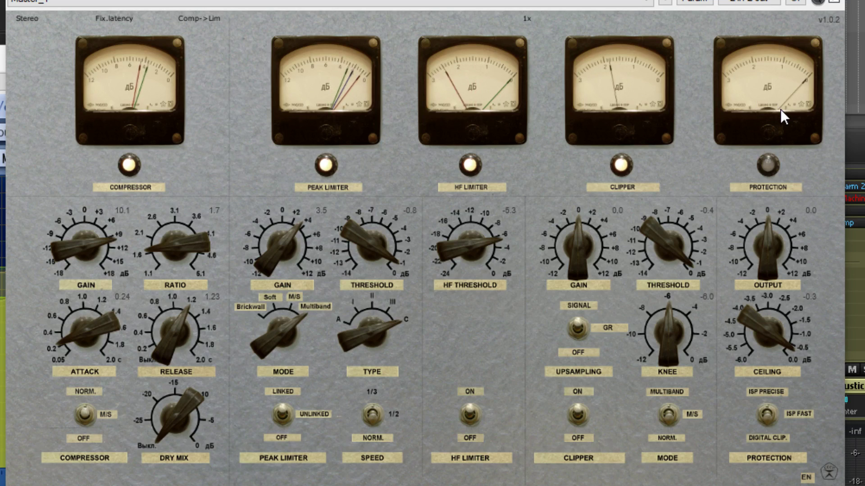
pyautogui.click(285, 1)
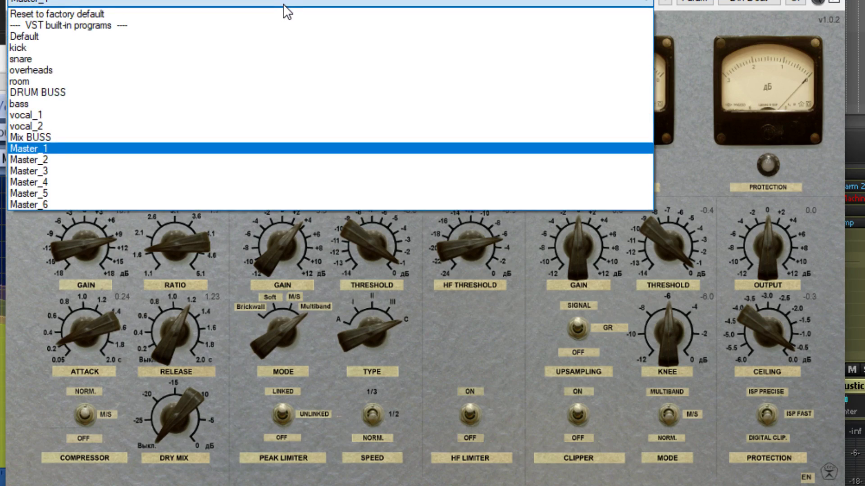
pyautogui.click(38, 162)
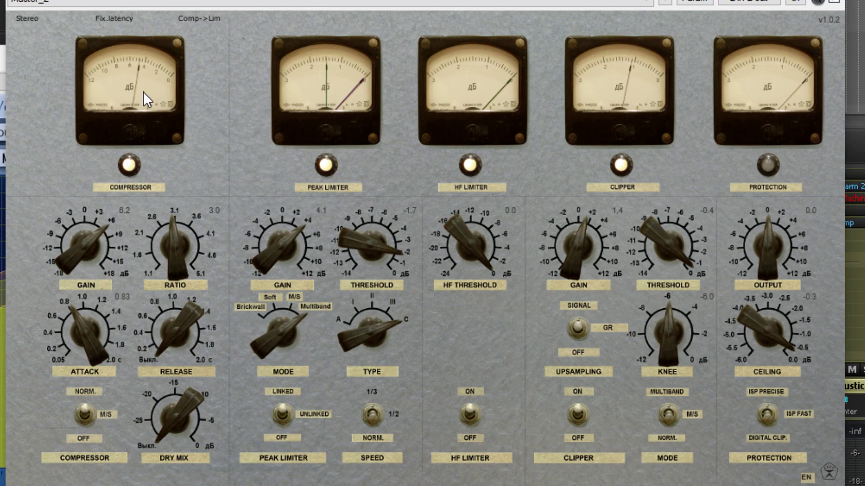
# - Try the built-in Master_3, Master_4 and Master_5 presets one after another during playback
pyautogui.click(217, 4)
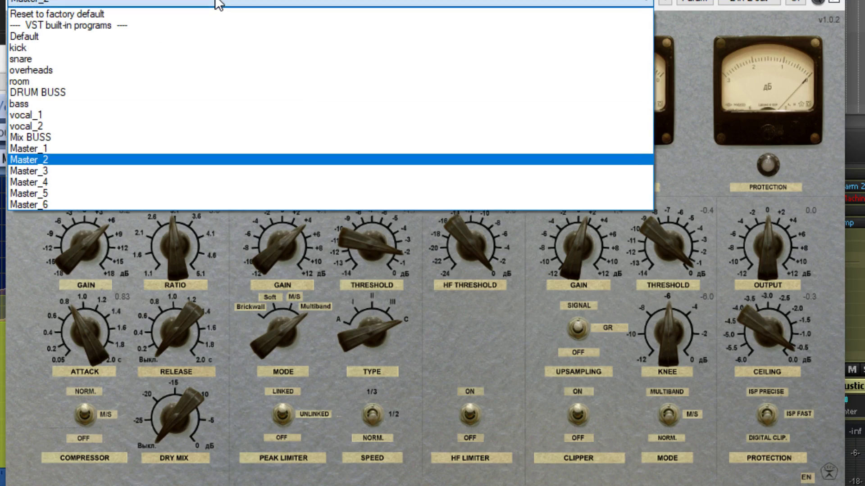
pyautogui.click(37, 172)
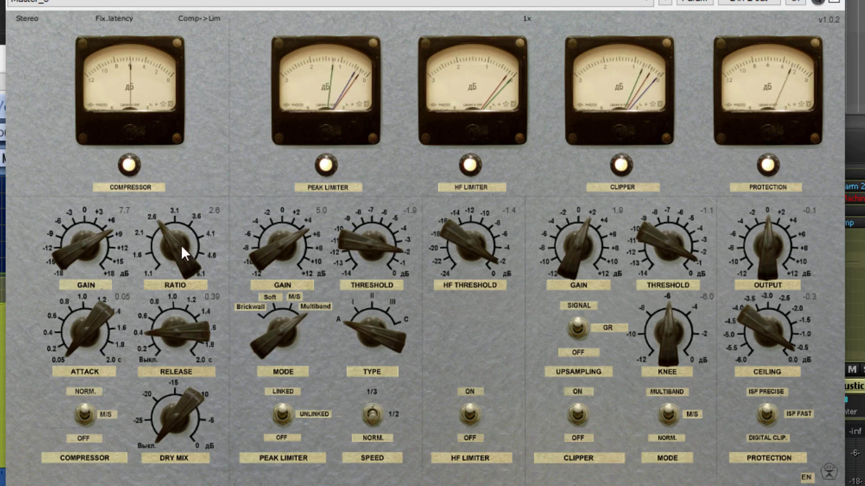
pyautogui.click(236, 3)
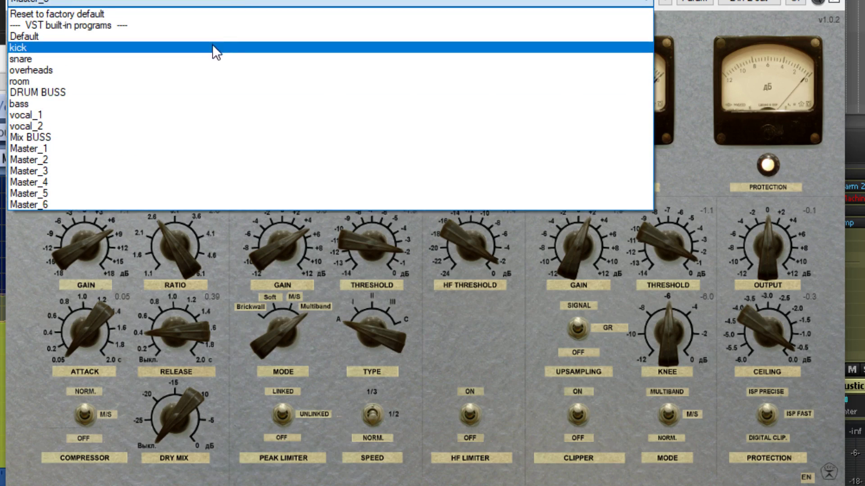
pyautogui.click(97, 182)
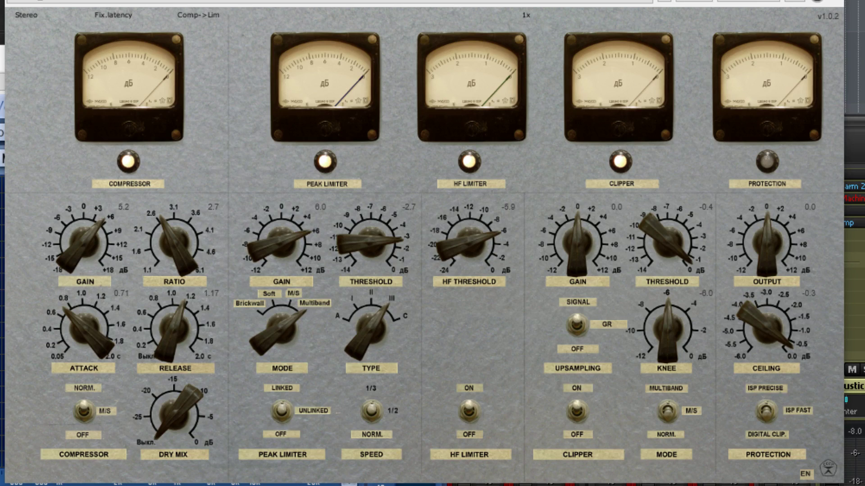
pyautogui.click(73, 2)
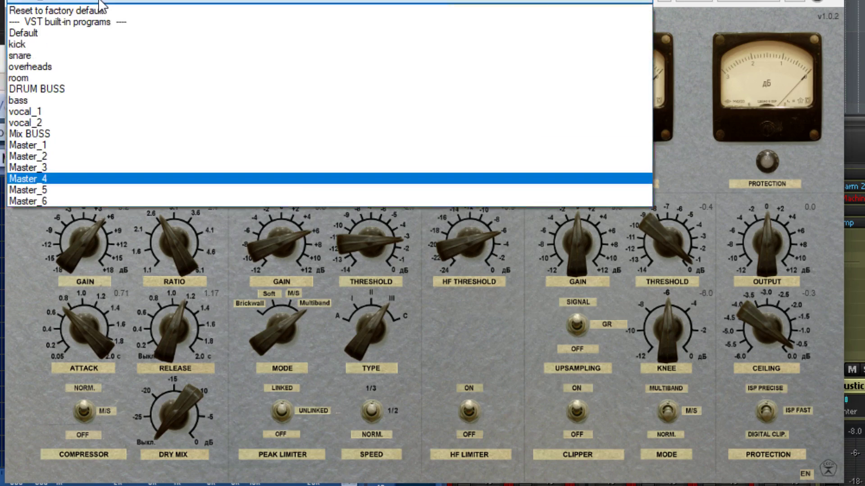
pyautogui.click(74, 193)
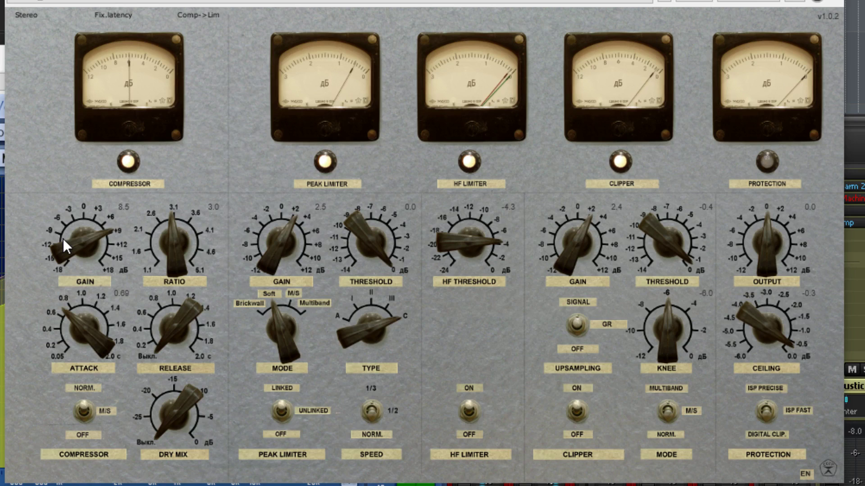
# - Switch off the compressor section and set the peak limiter gain to 5.3 dB
pyautogui.click(283, 2)
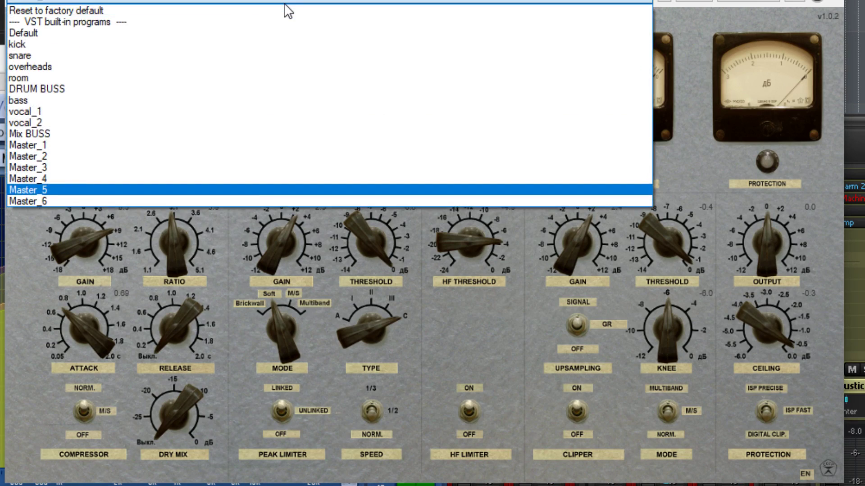
pyautogui.click(284, 3)
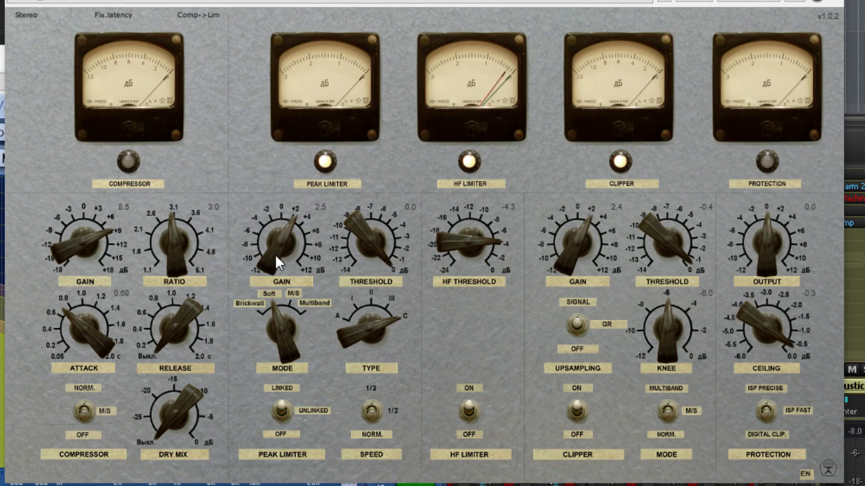
pyautogui.moveTo(275, 255); pyautogui.dragTo(286, 229)
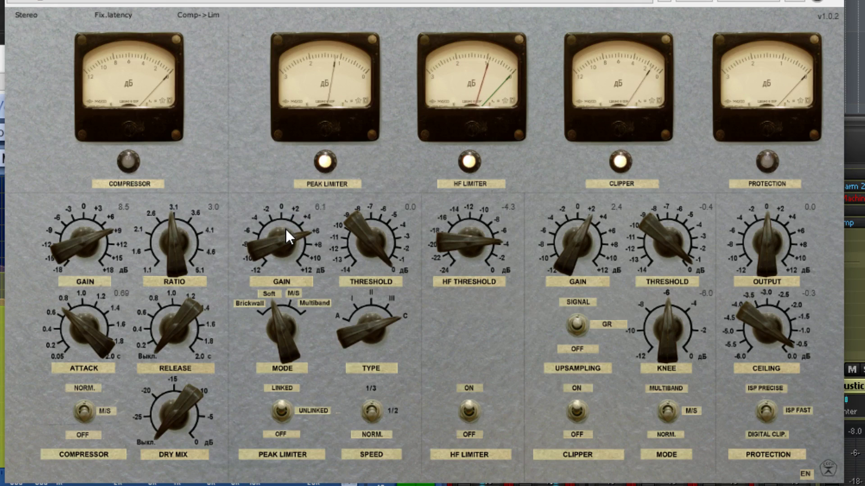
pyautogui.moveTo(286, 229); pyautogui.dragTo(286, 235)
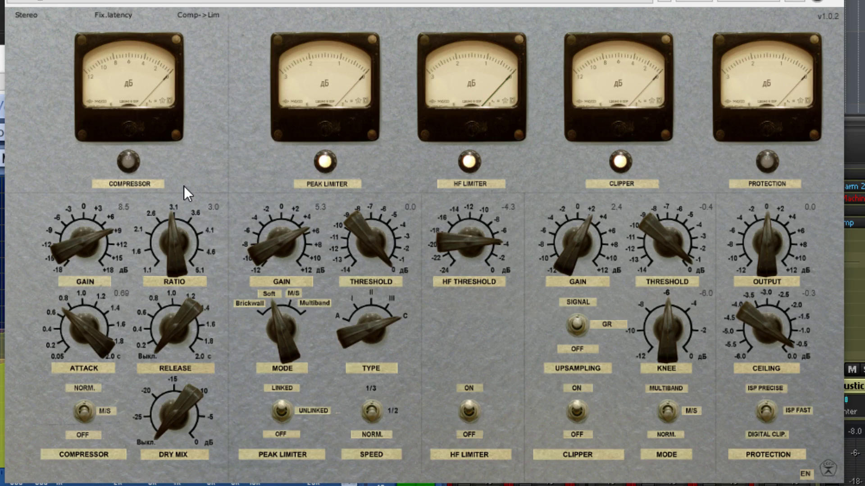
# - Load the built-in Master_6 preset in Limiter No6
pyautogui.click(218, 2)
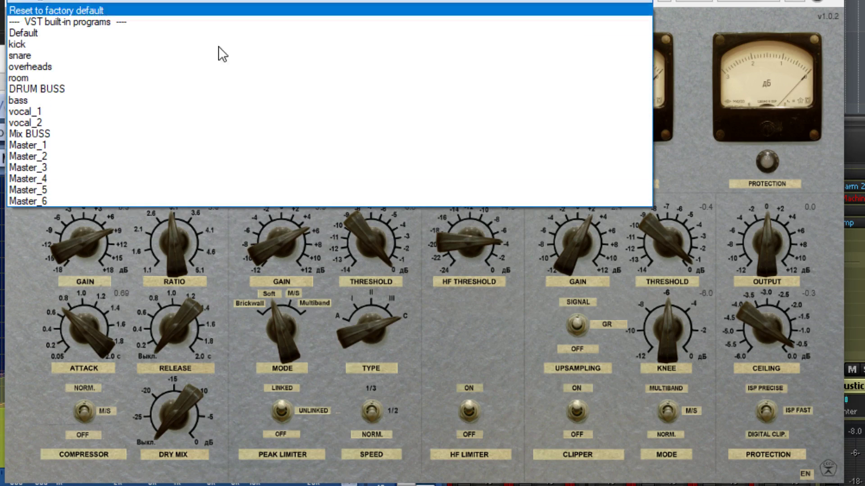
pyautogui.click(171, 201)
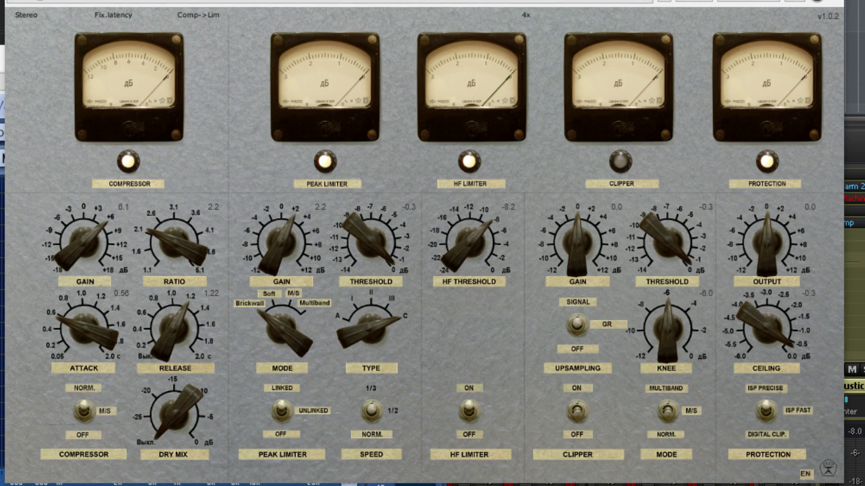
# - Set the compressor gain to 1.2 dB and the peak limiter gain to 4.3 dB, with the compressor meter on its 3 dB scale
pyautogui.moveTo(105, 252); pyautogui.dragTo(86, 269)
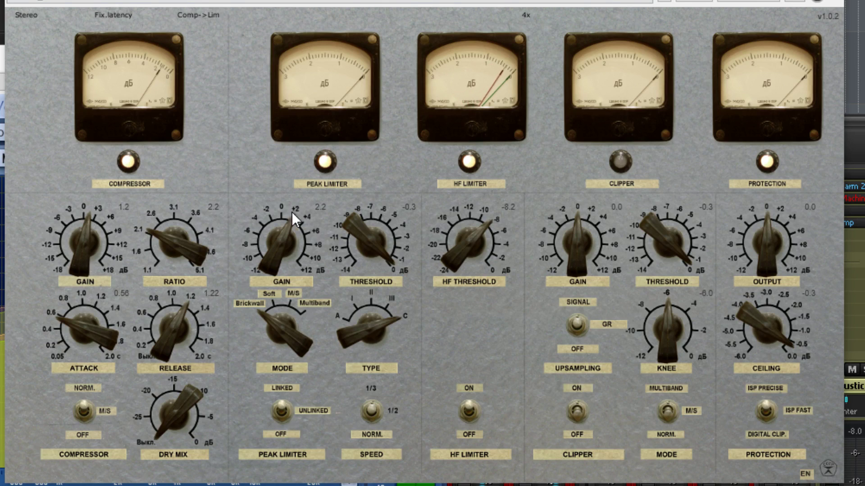
pyautogui.moveTo(286, 223); pyautogui.dragTo(287, 214)
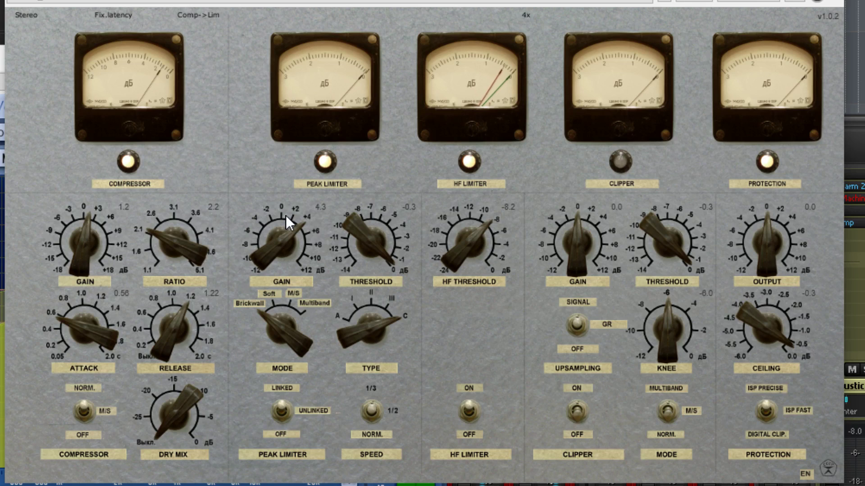
pyautogui.click(165, 60)
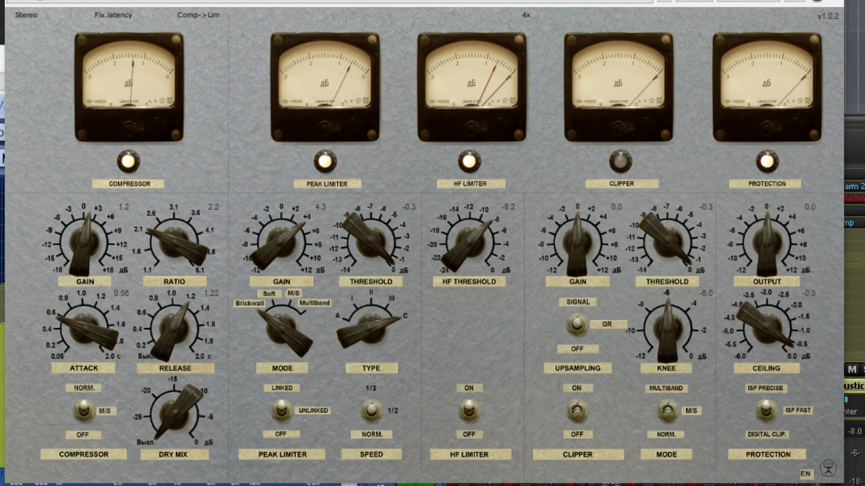